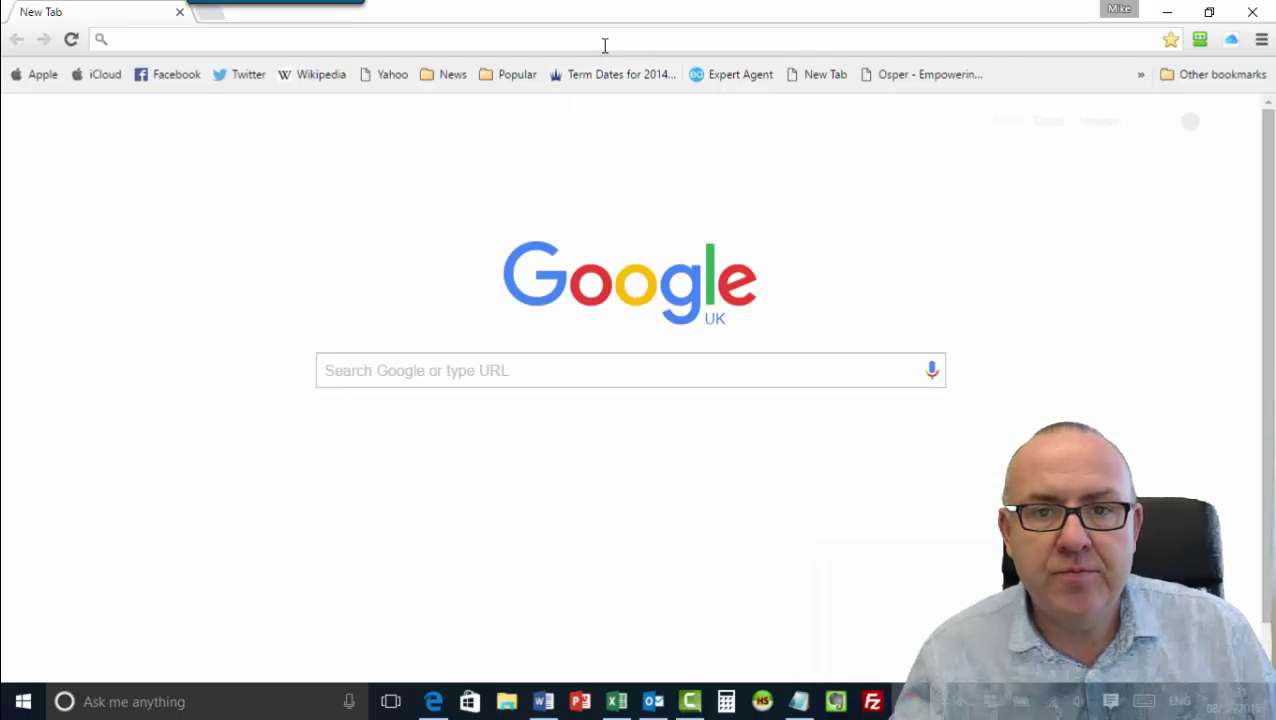
Submit the corrected address-bar entry in Chrome, then select the URL for replacement.
{"action": "type", "text": "experet"}
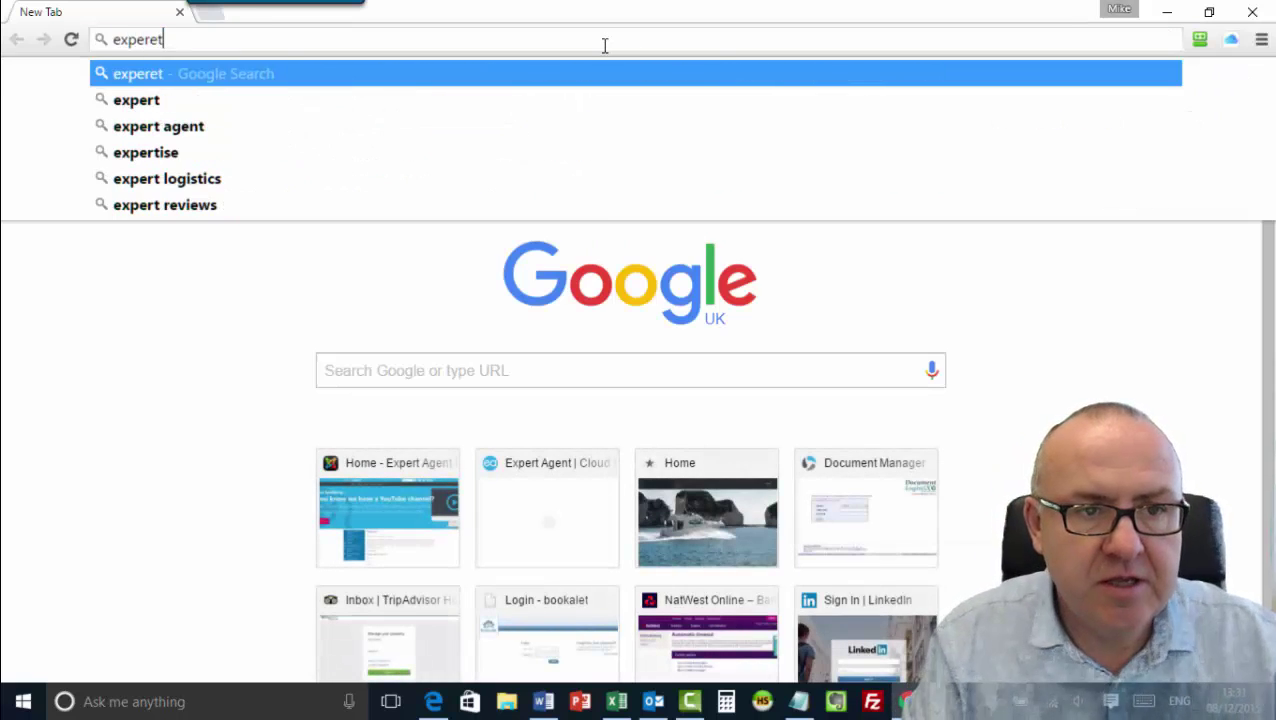
{"action": "key", "text": "BackSpace"}
{"action": "key", "text": "BackSpace"}
{"action": "key", "text": "Return"}
{"action": "left_click", "coordinate": [605, 46]}
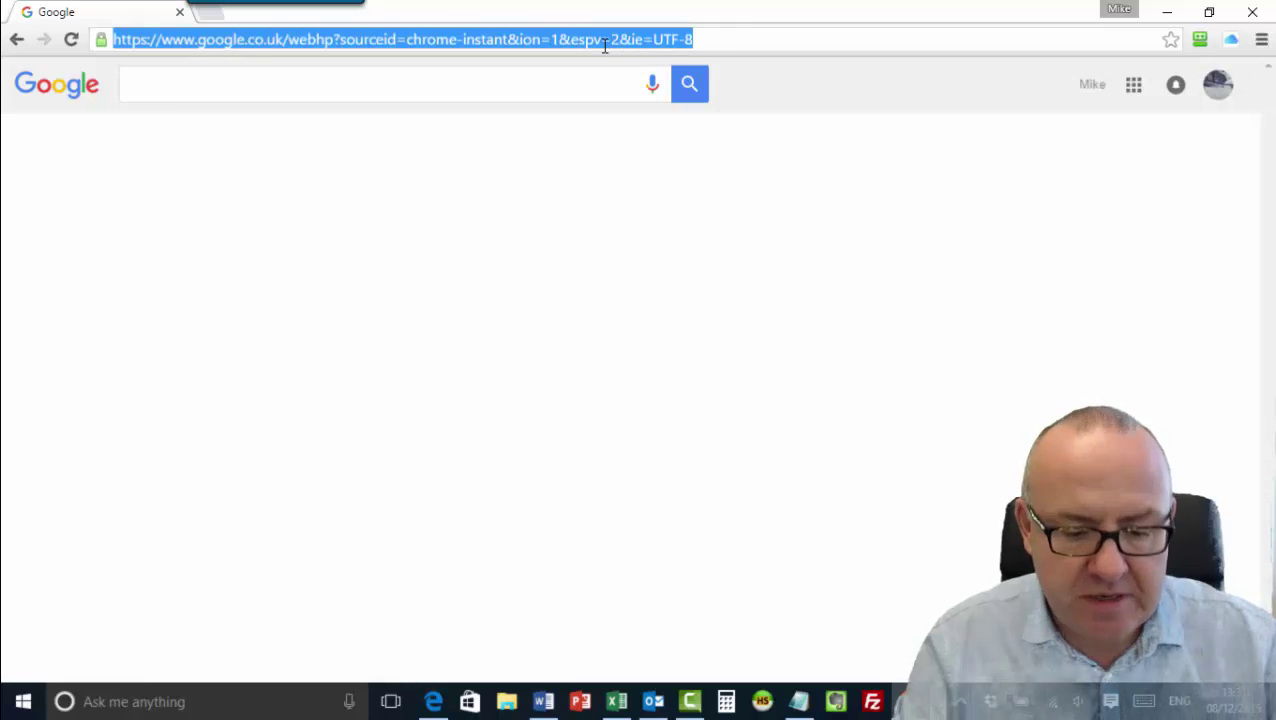
Go to the Expert Agent website at expertagent.co.uk.
{"action": "type", "text": "expertagent.co.uk"}
{"action": "key", "text": "Return"}
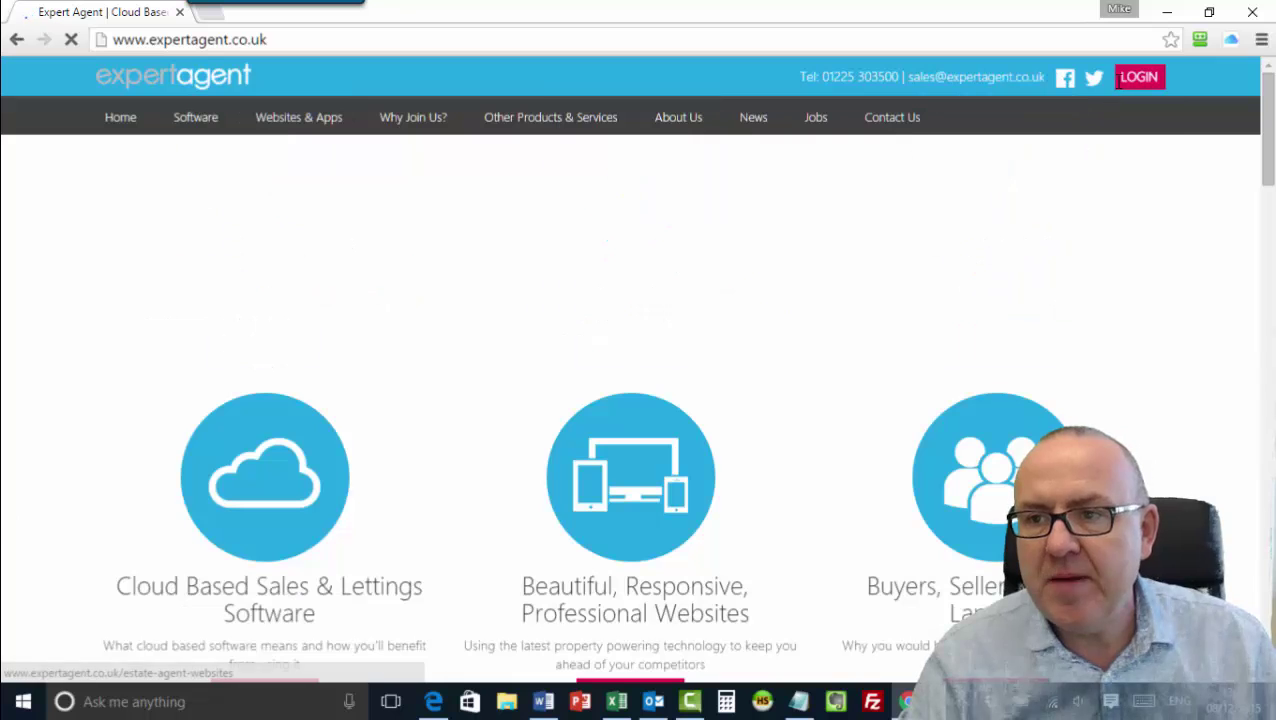
{"action": "mouse_move", "coordinate": [1138, 80]}
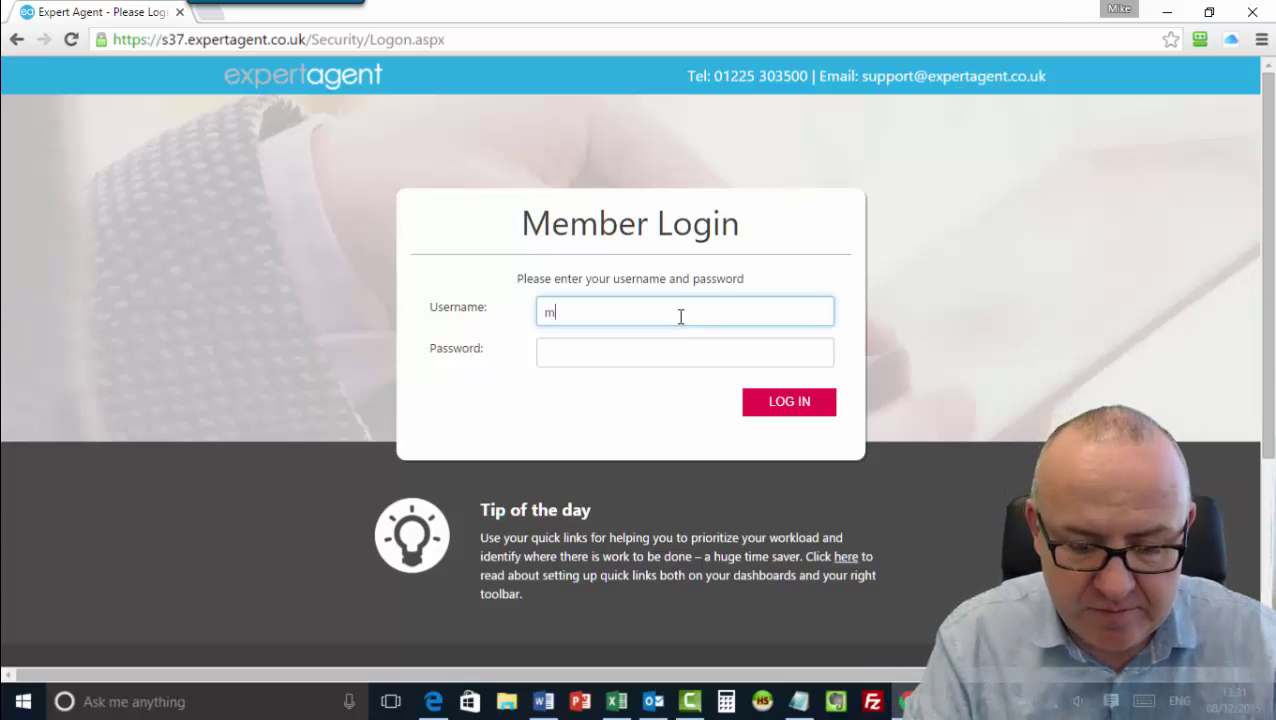
Enter the saved username and the account password, then log in.
{"action": "type", "text": "gweb2"}
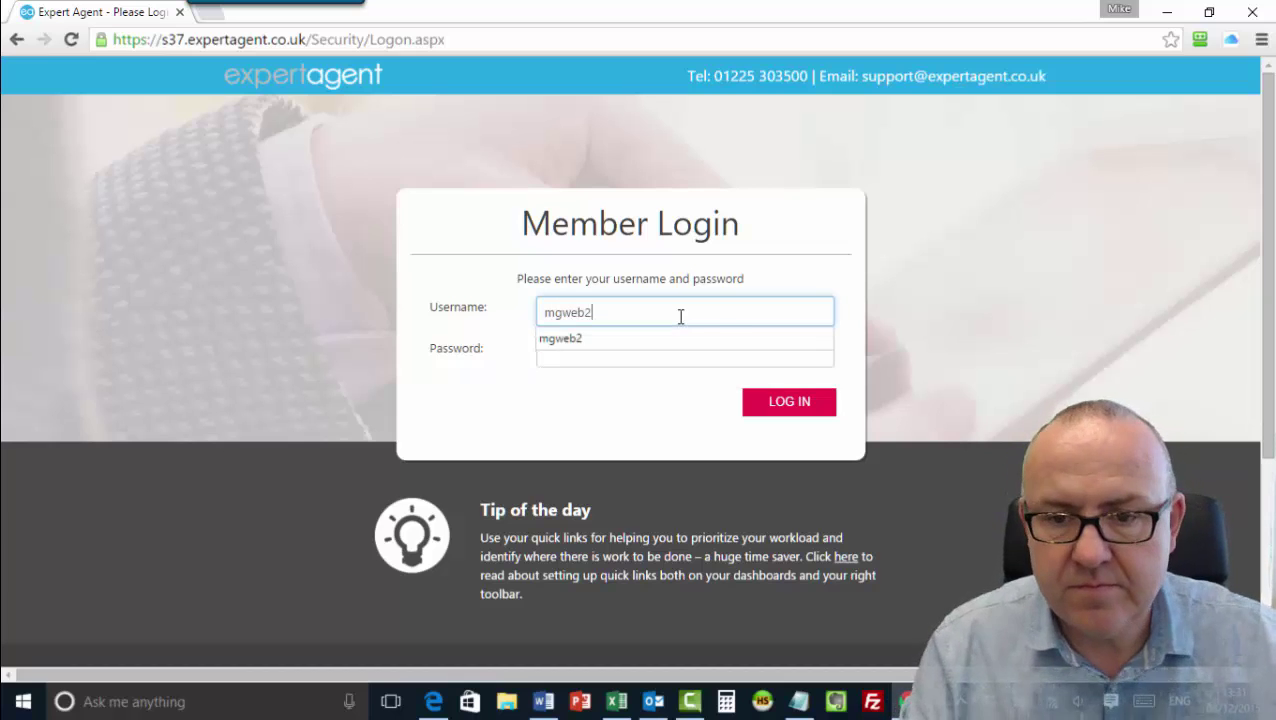
{"action": "key", "text": "Tab"}
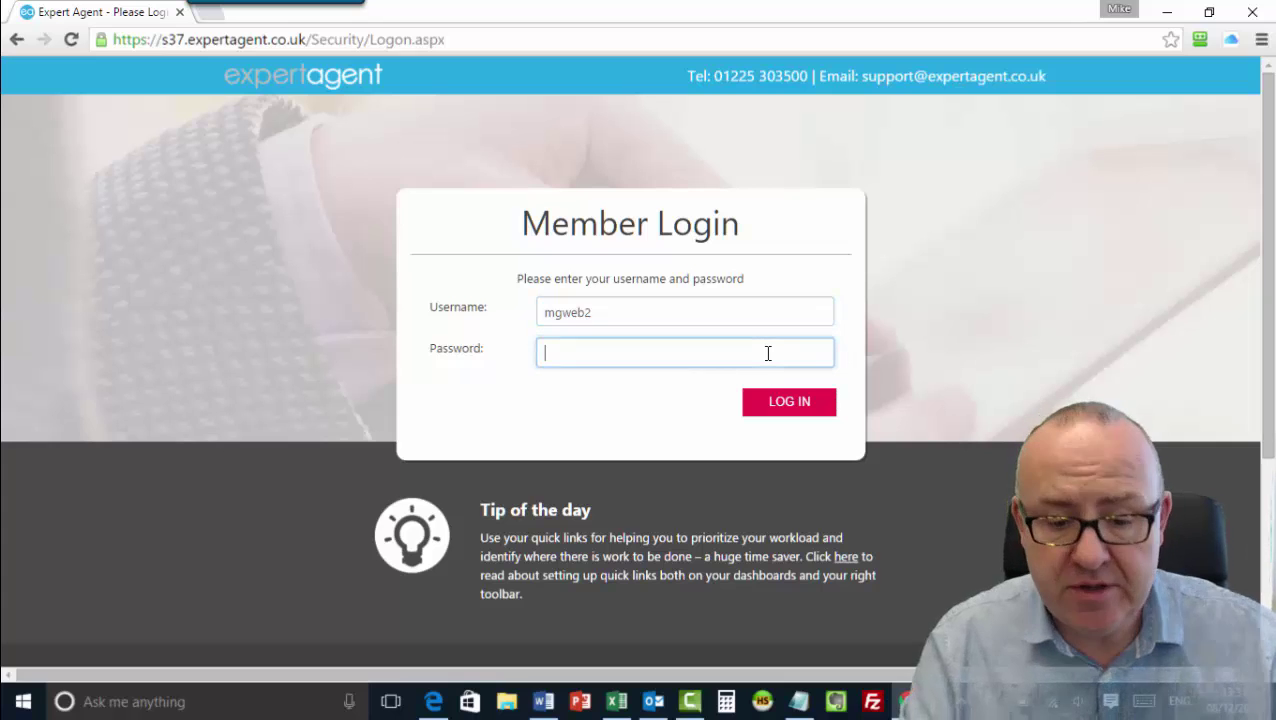
{"action": "type", "text": "••••"}
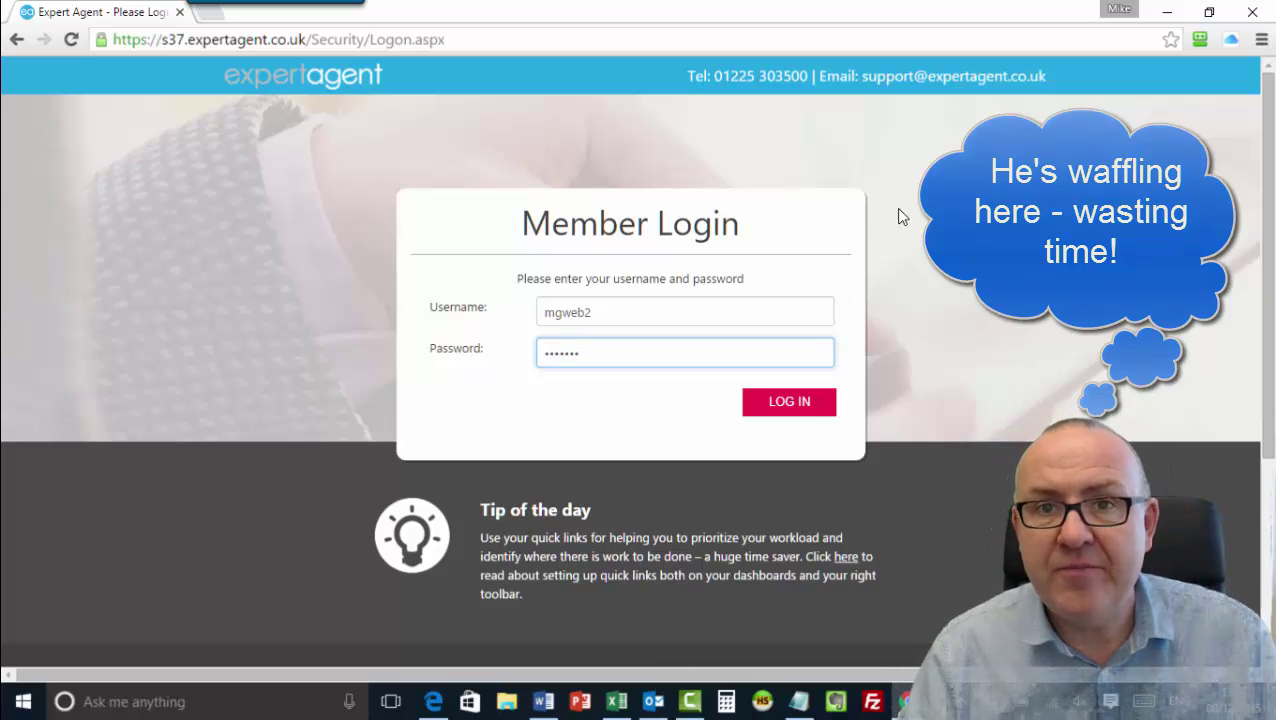
{"action": "left_click", "coordinate": [806, 405]}
Dismiss the password manager prompt, go full screen, and preview the Applicants and Landlords menus.
{"action": "left_click", "coordinate": [760, 413]}
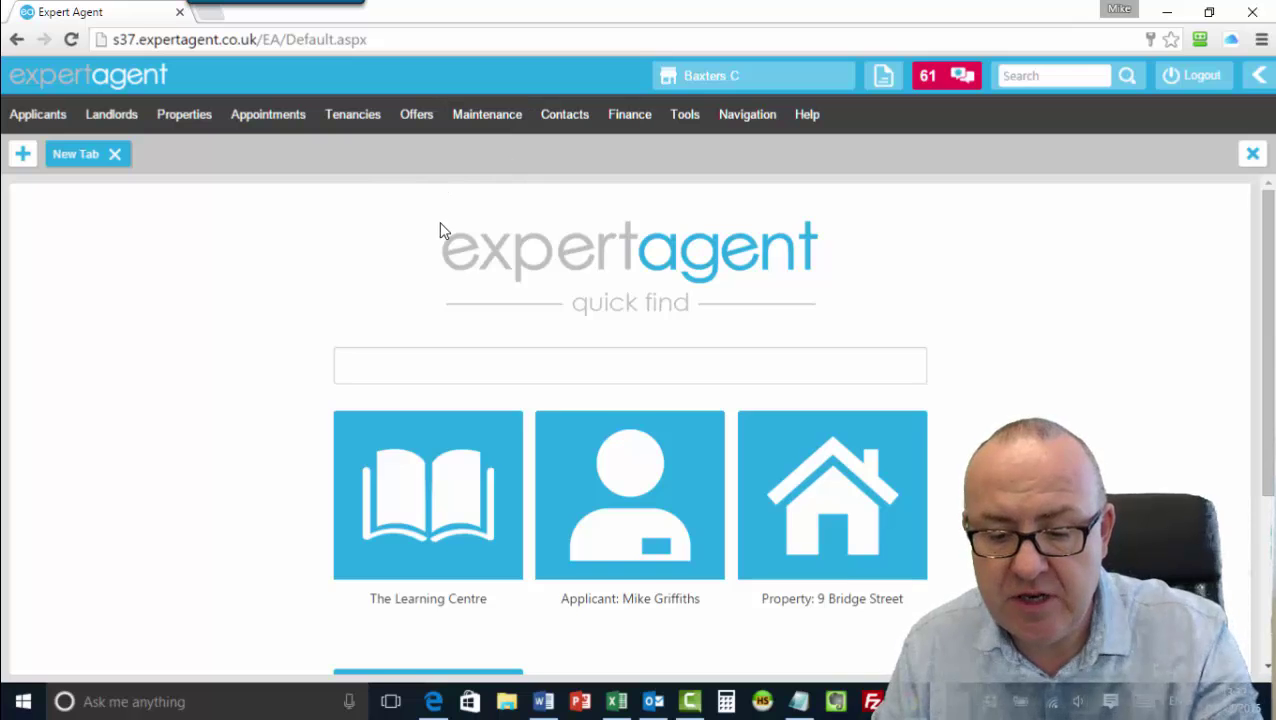
{"action": "key", "text": "F11"}
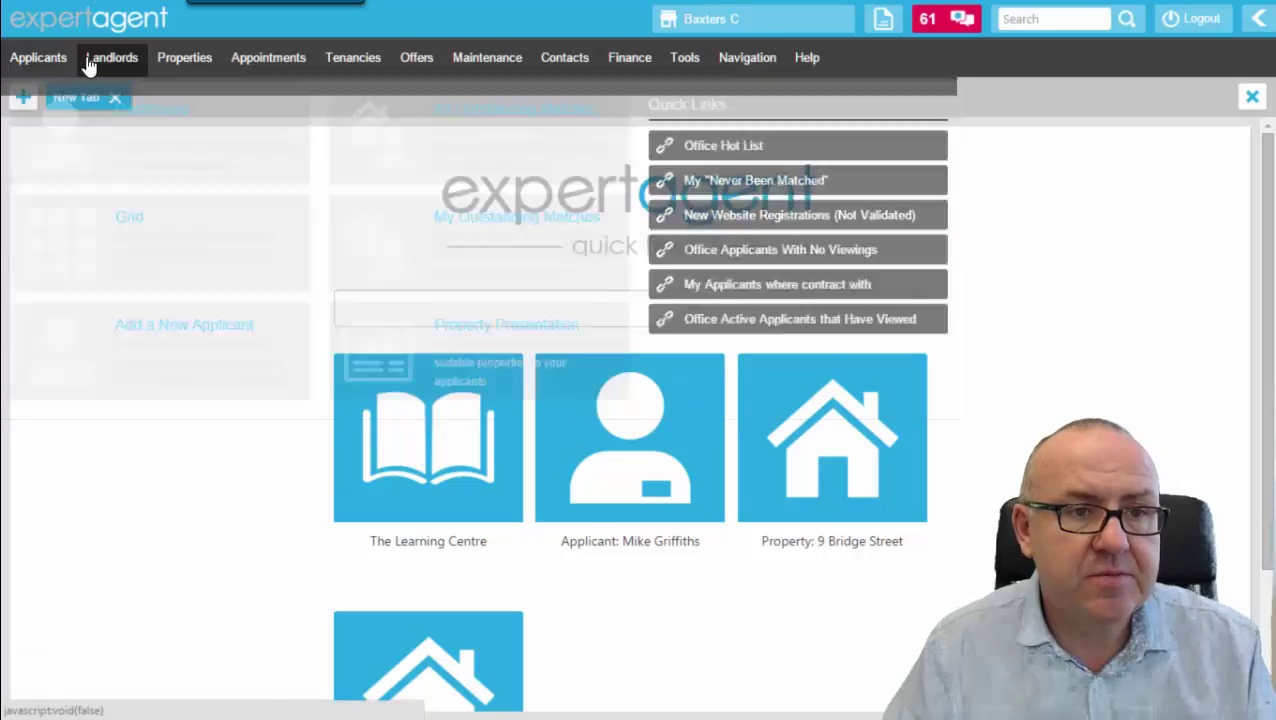
{"action": "mouse_move", "coordinate": [95, 63]}
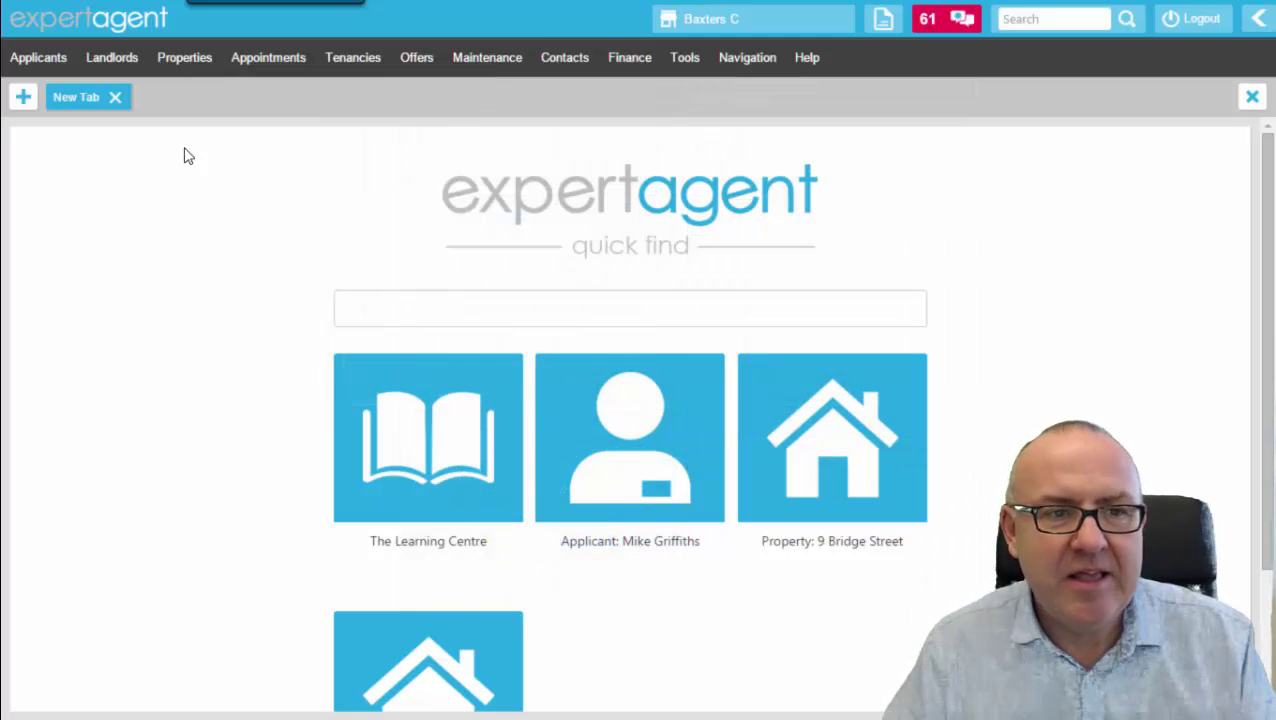
{"action": "mouse_move", "coordinate": [40, 57]}
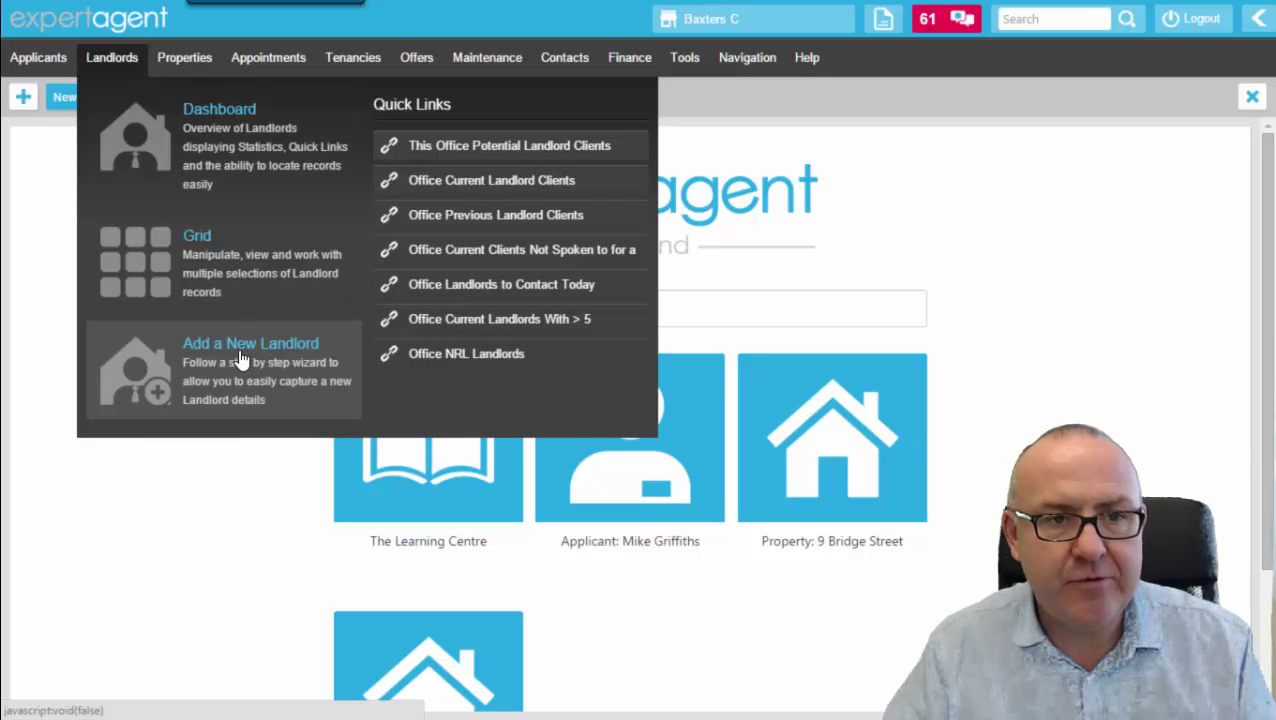
{"action": "mouse_move", "coordinate": [205, 57]}
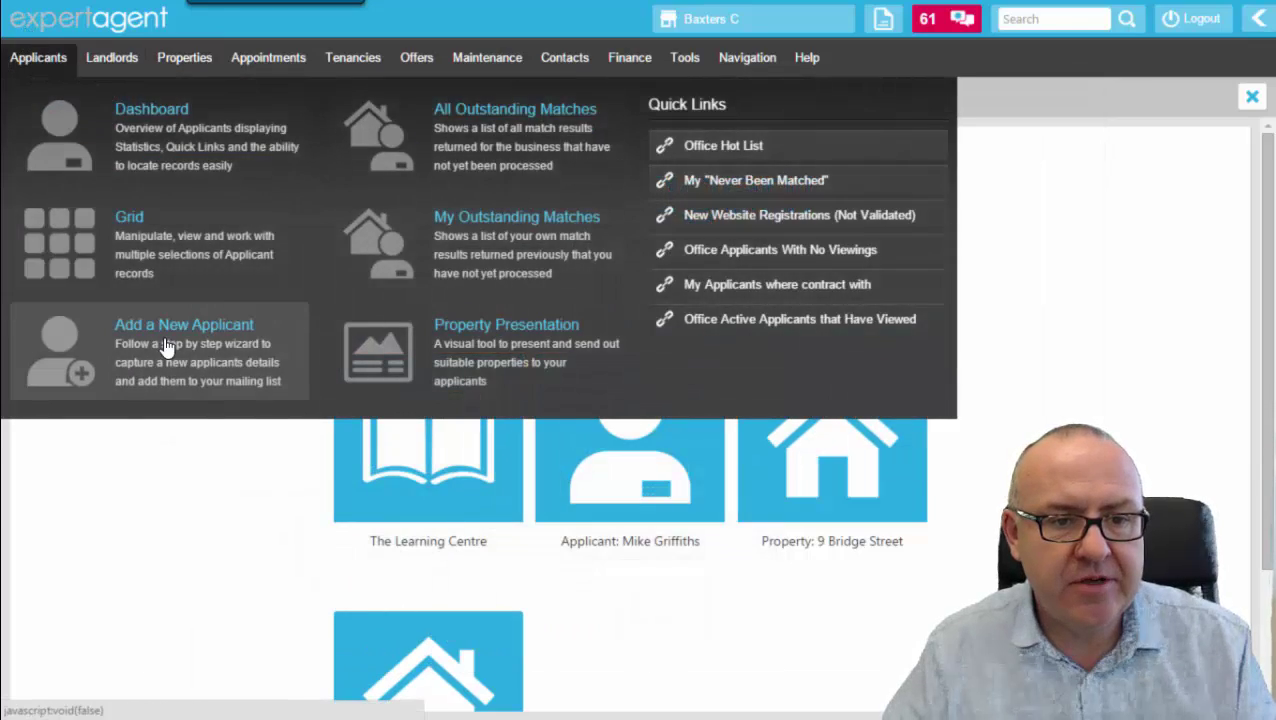
{"action": "left_click", "coordinate": [167, 347]}
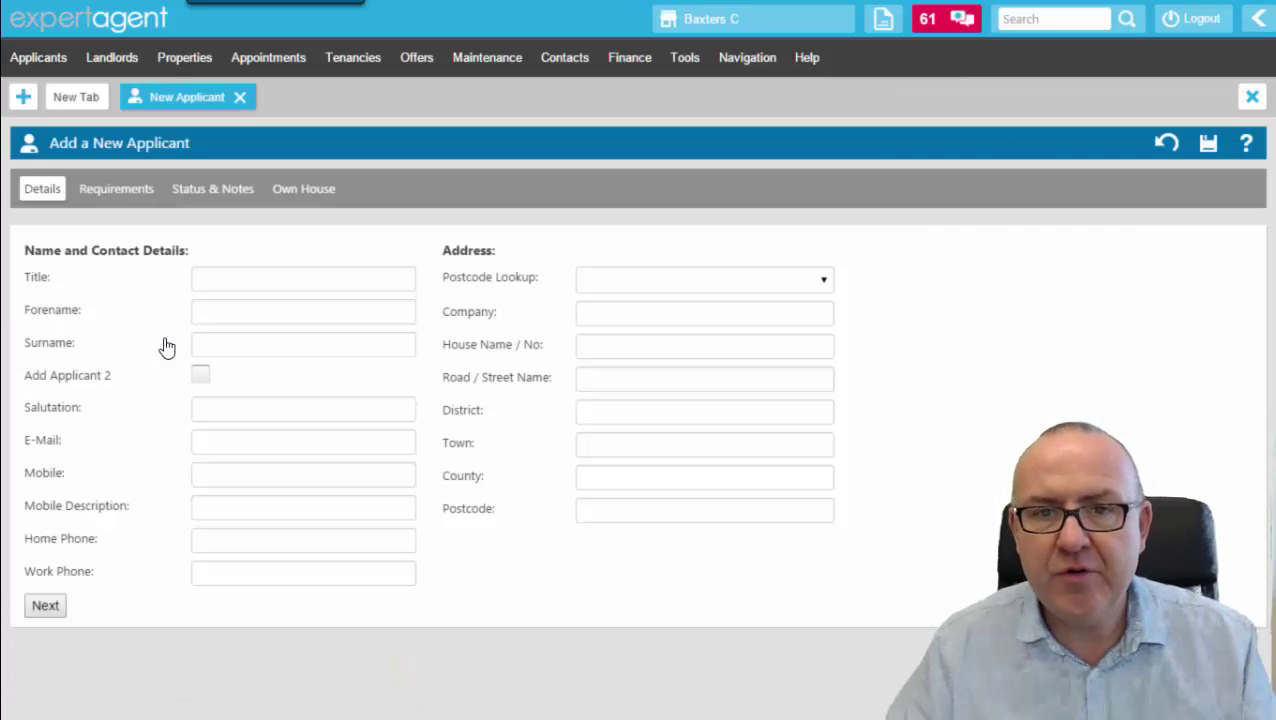
{"action": "left_click", "coordinate": [259, 284]}
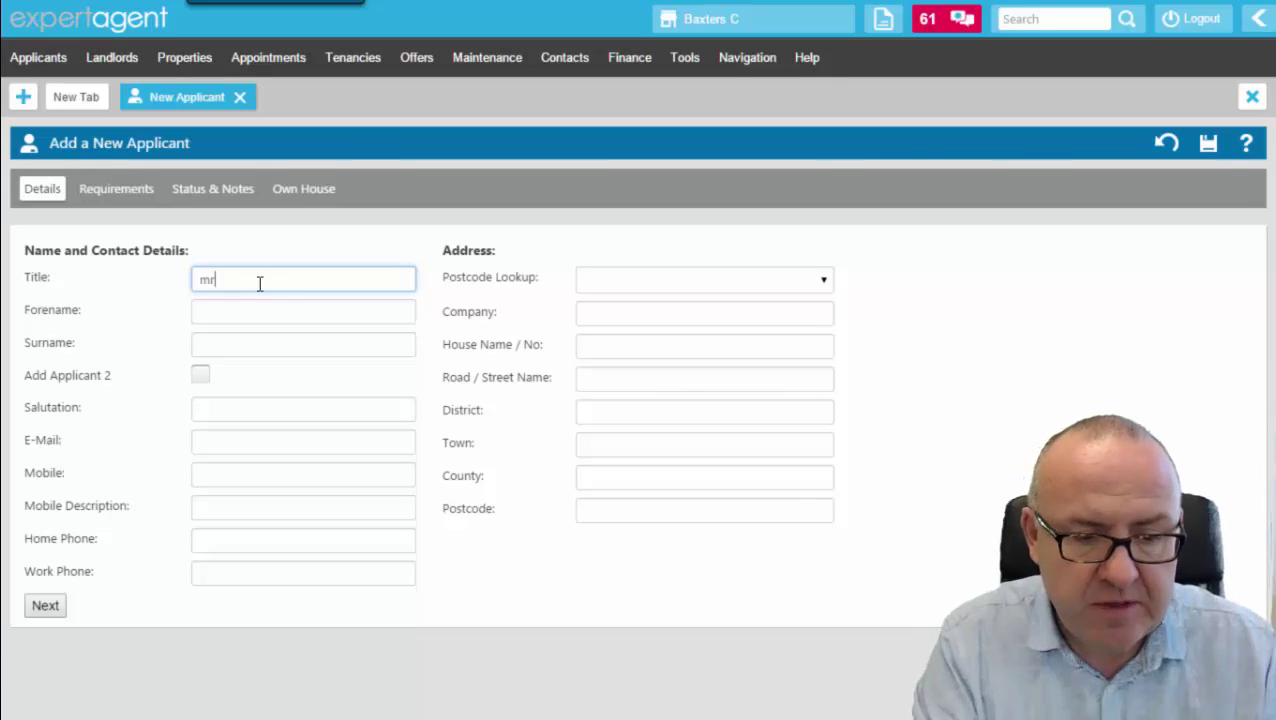
{"action": "key", "text": "Tab"}
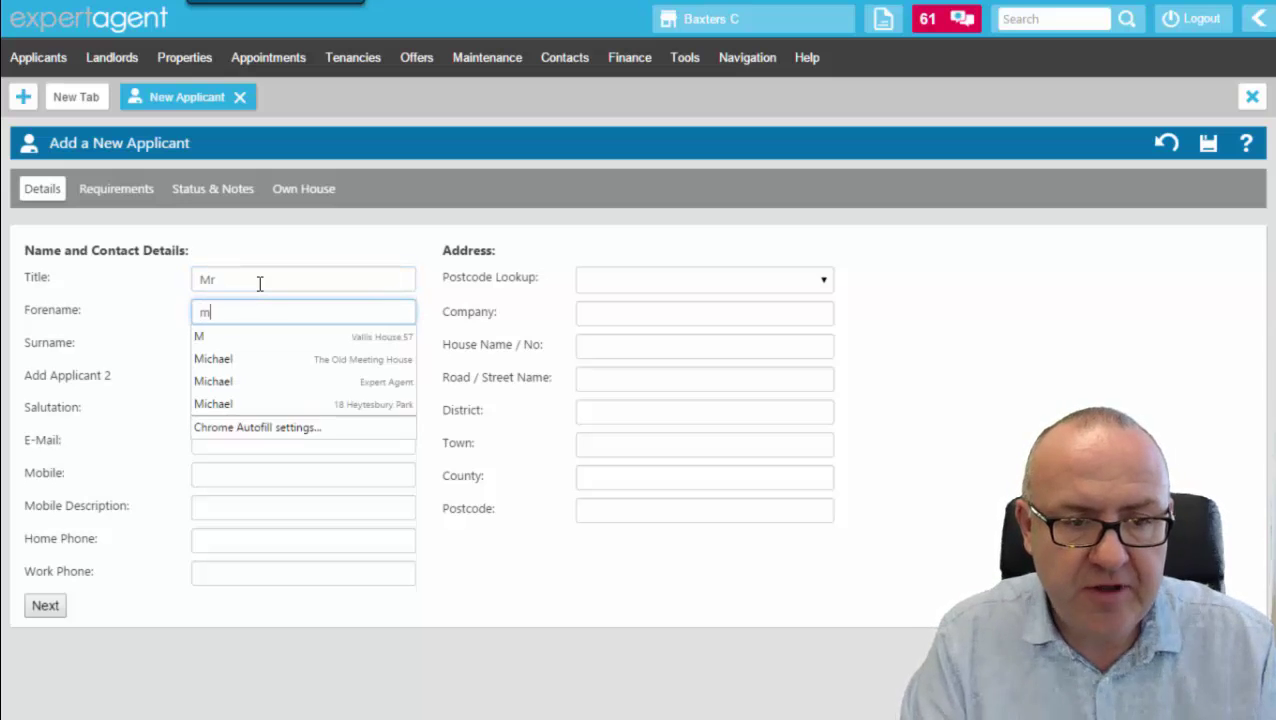
{"action": "key", "text": "Tab"}
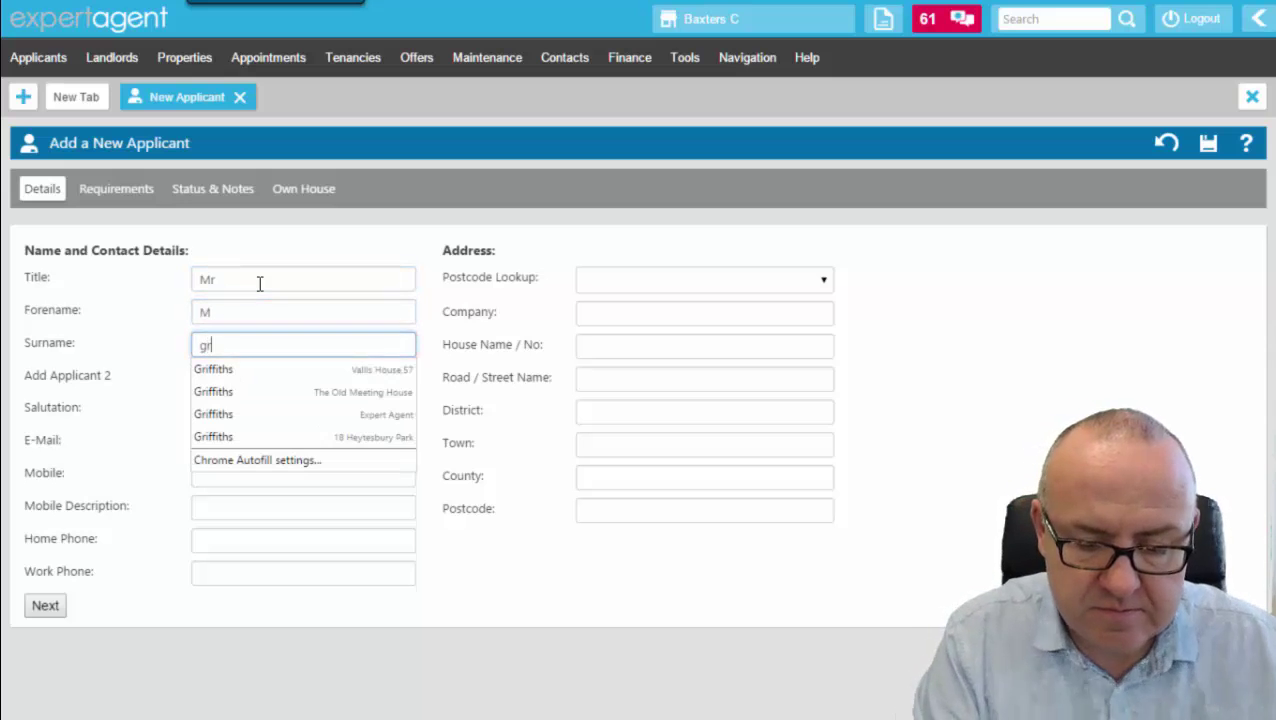
{"action": "key", "text": "Tab"}
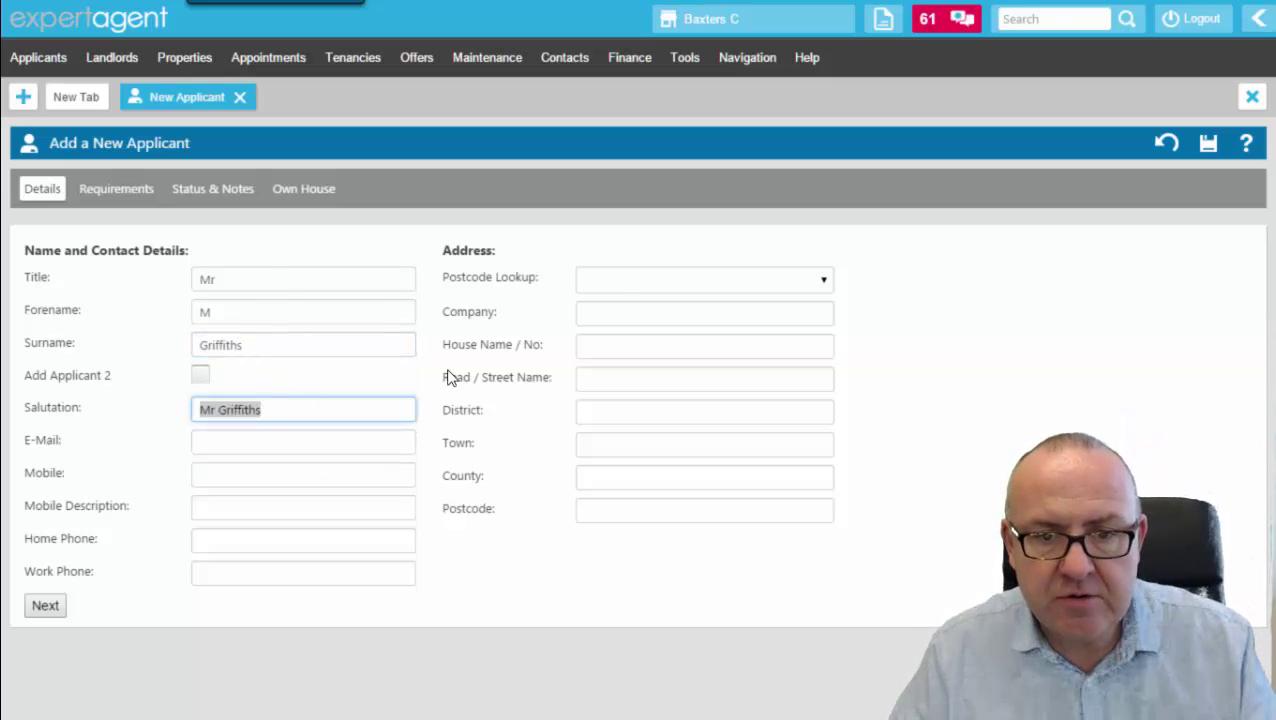
{"action": "left_click", "coordinate": [624, 288]}
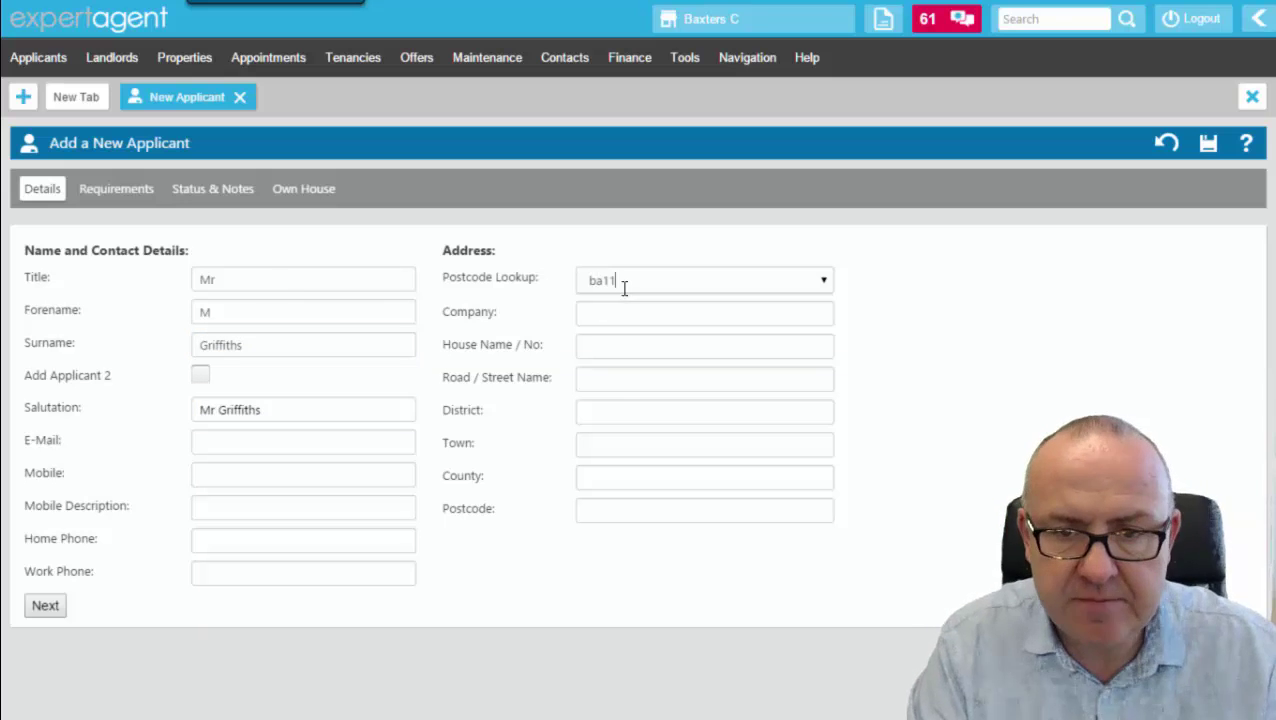
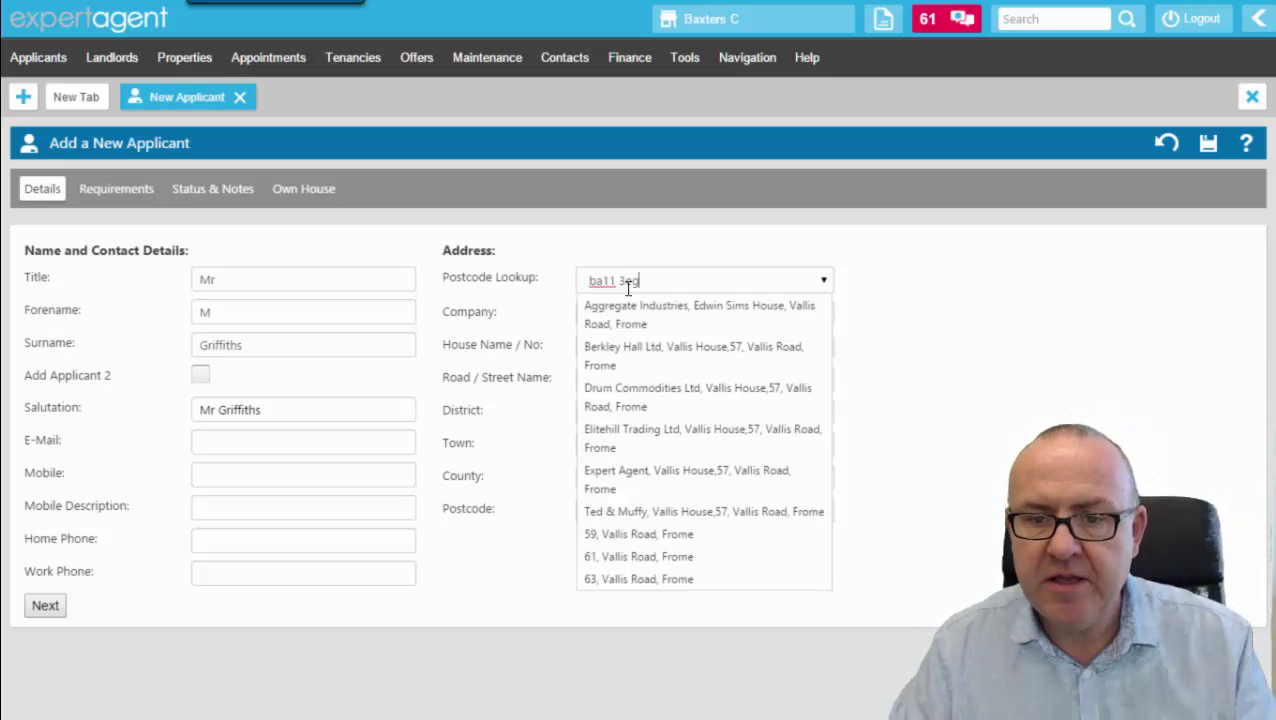
{"action": "left_click", "coordinate": [1098, 361]}
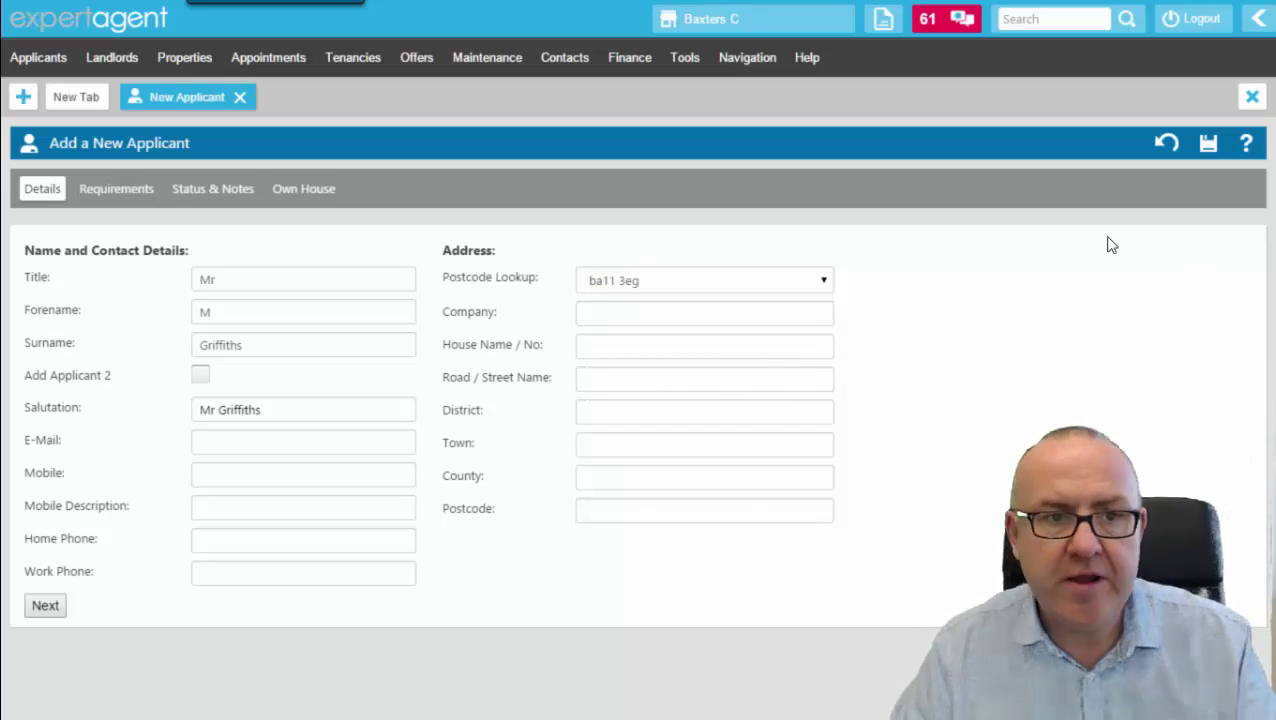
{"action": "left_click", "coordinate": [1252, 100]}
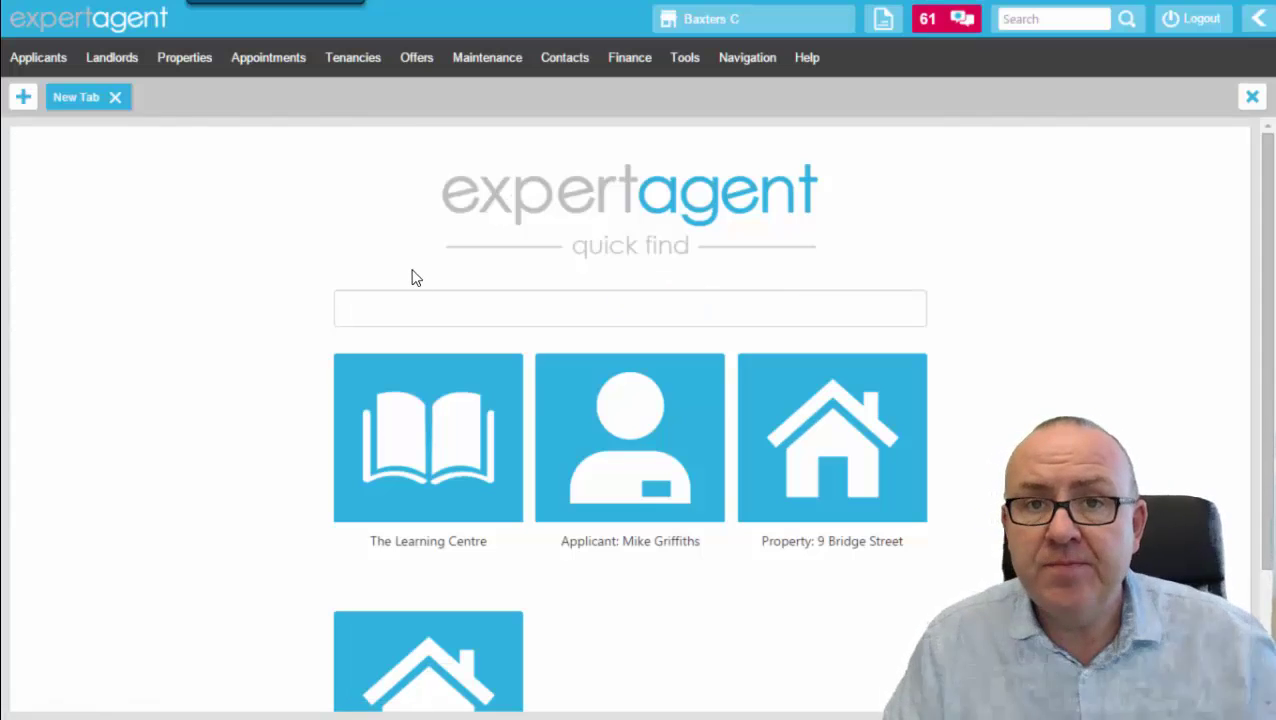
{"action": "left_click", "coordinate": [1035, 18]}
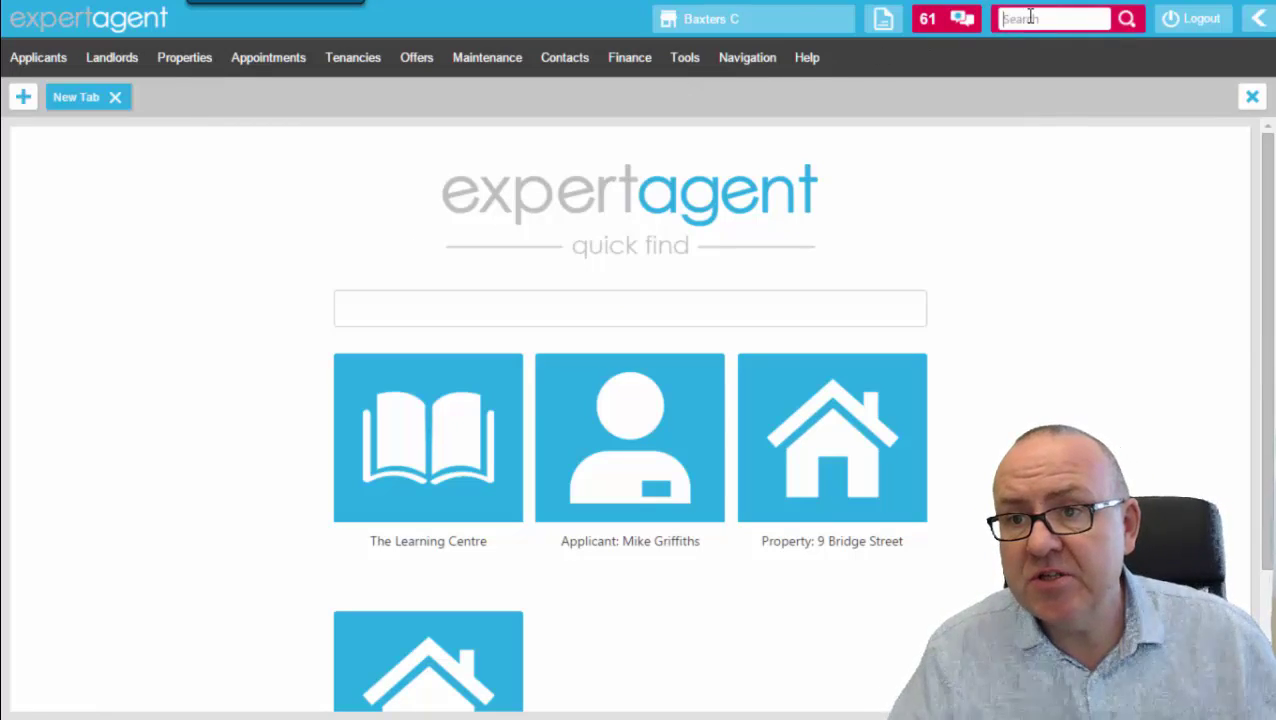
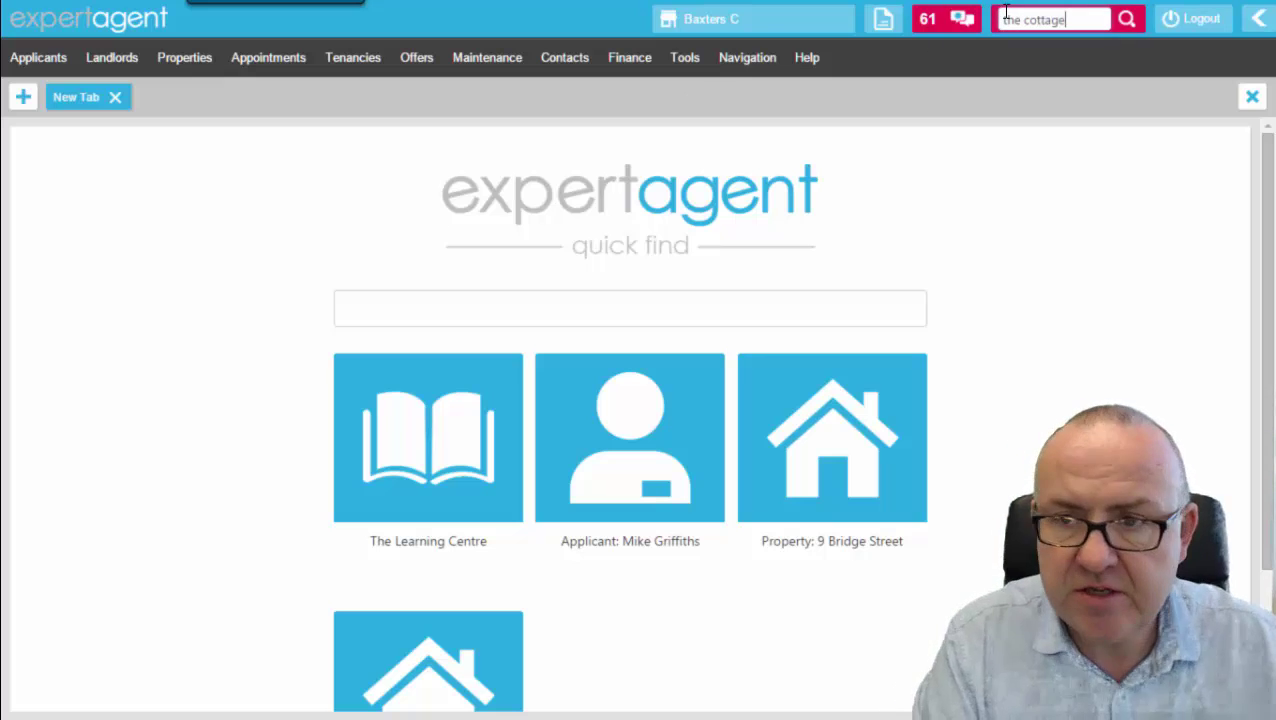
{"action": "key", "text": "Return"}
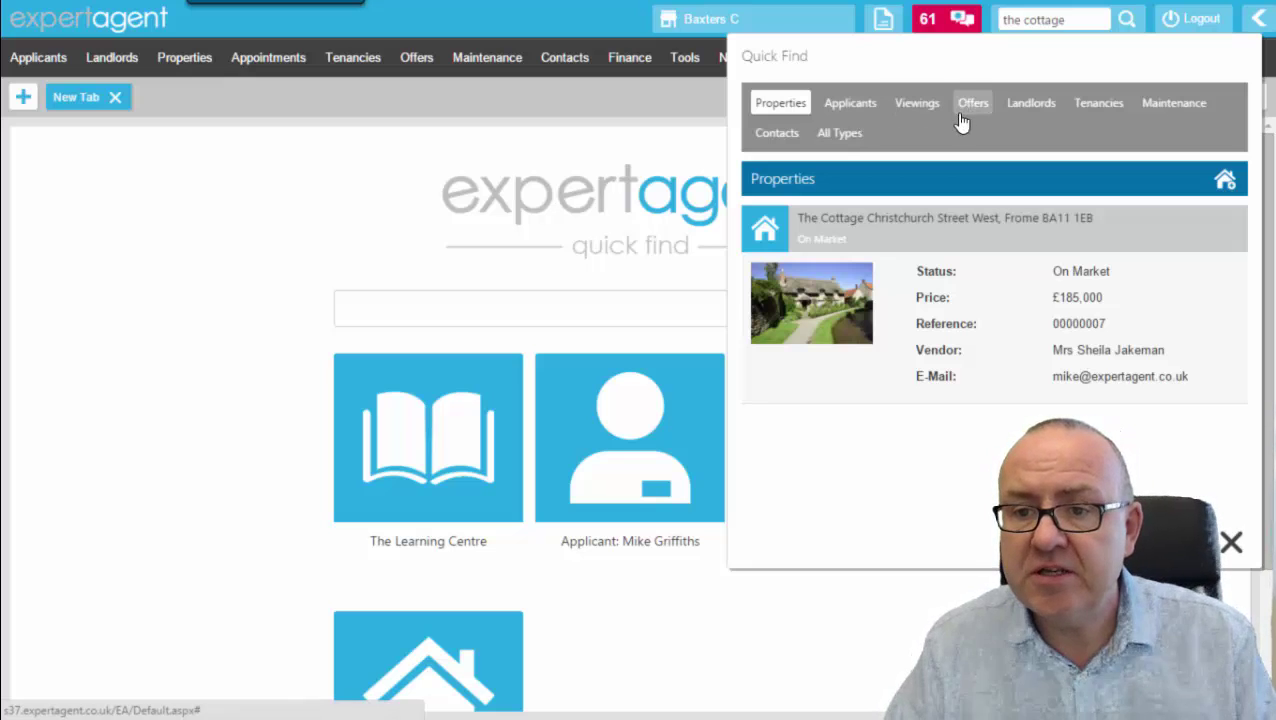
{"action": "left_click", "coordinate": [910, 292]}
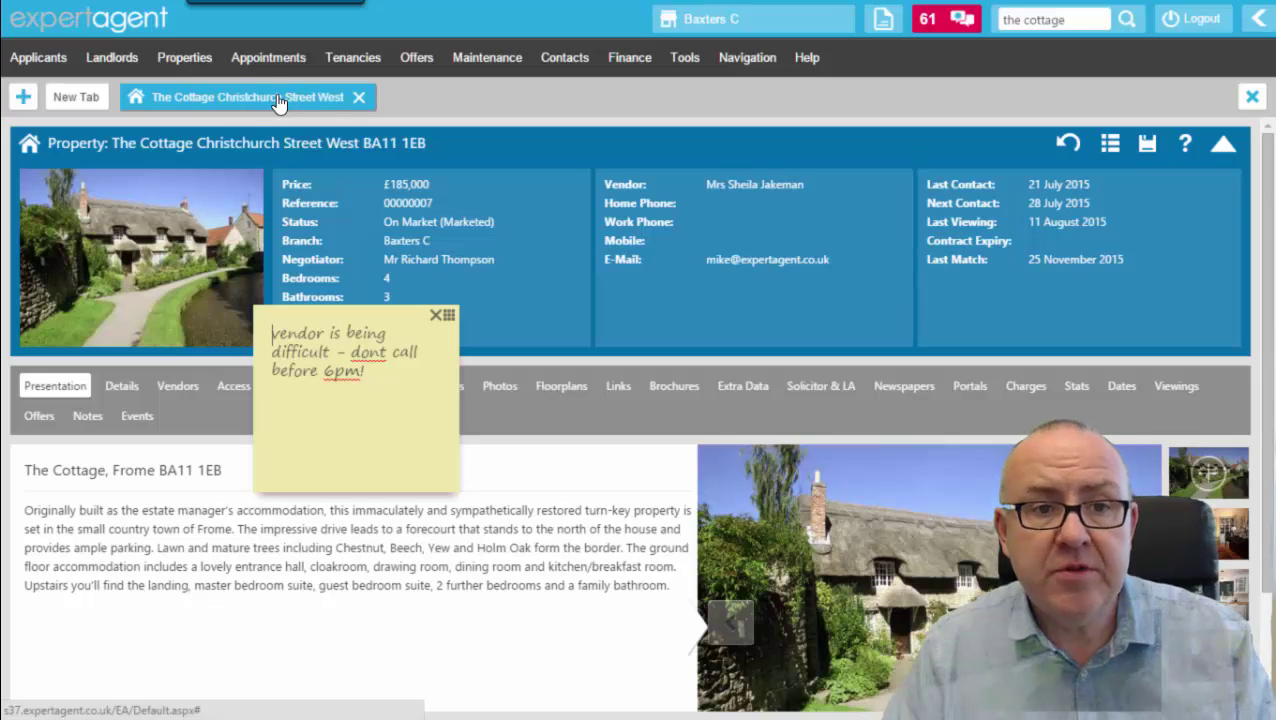
Start a New Applicant form in a fresh tab, then switch back to The Cottage record.
{"action": "left_click", "coordinate": [99, 112]}
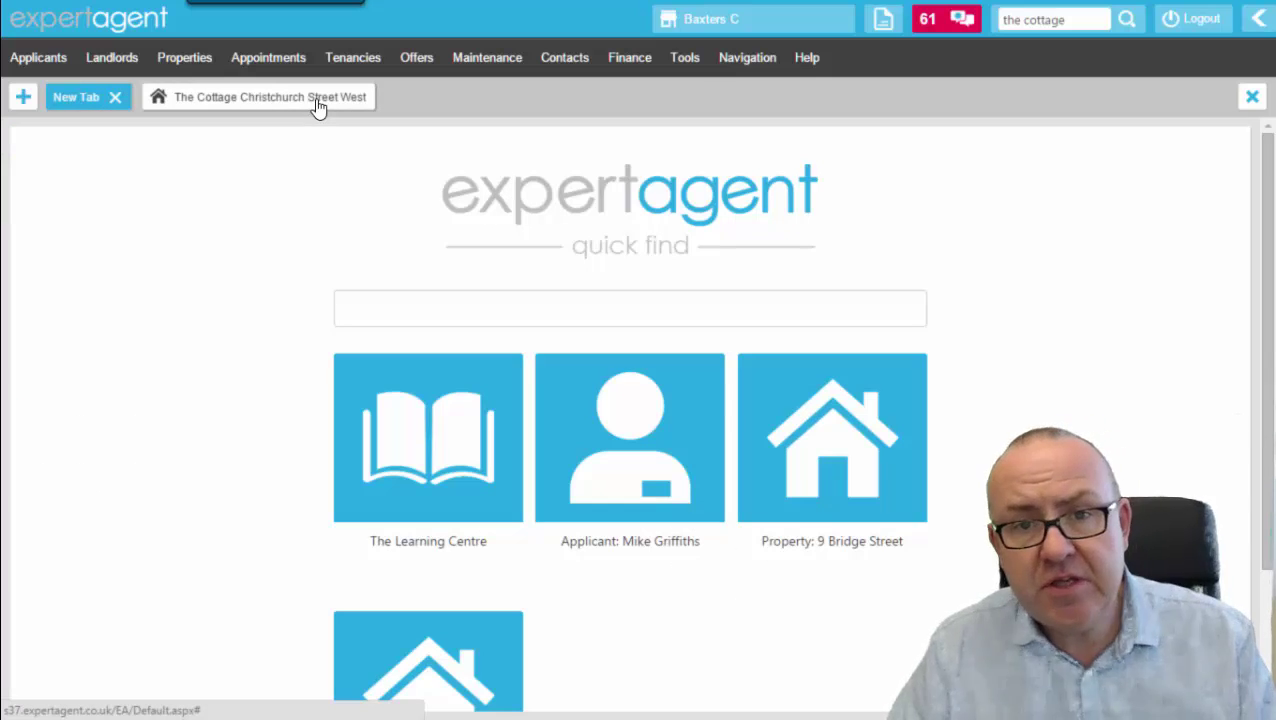
{"action": "mouse_move", "coordinate": [14, 57]}
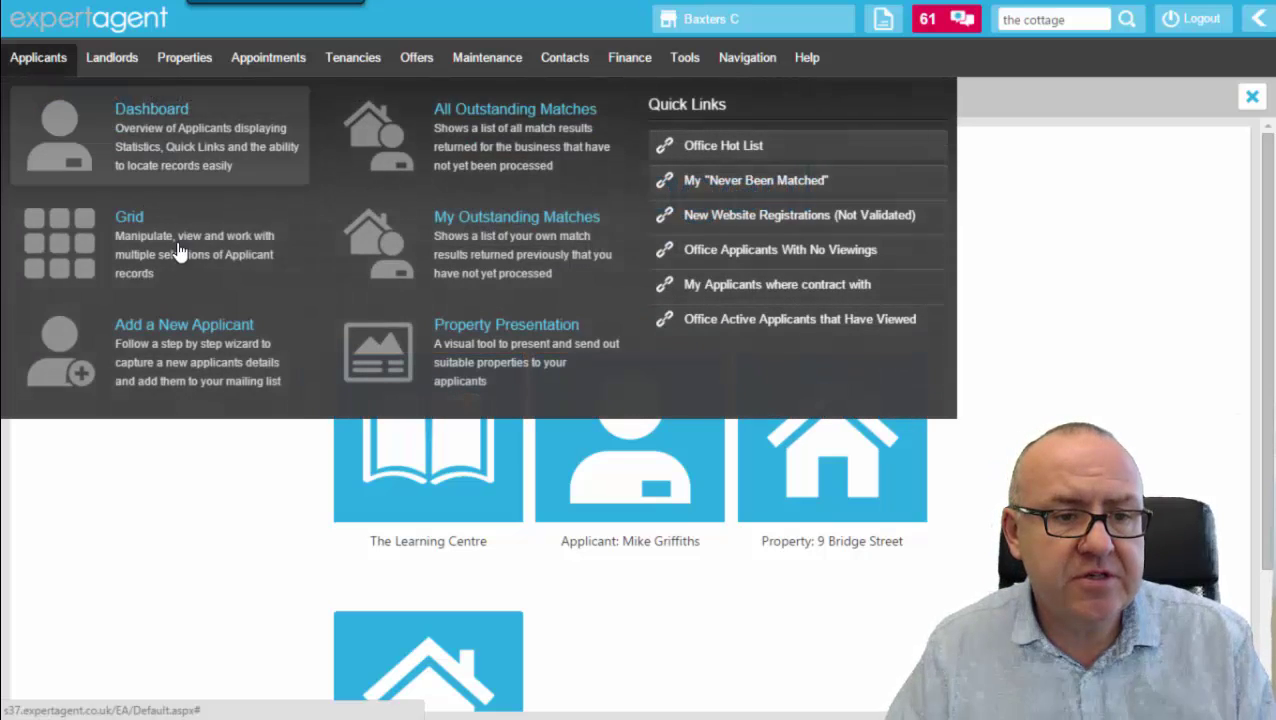
{"action": "left_click", "coordinate": [207, 359]}
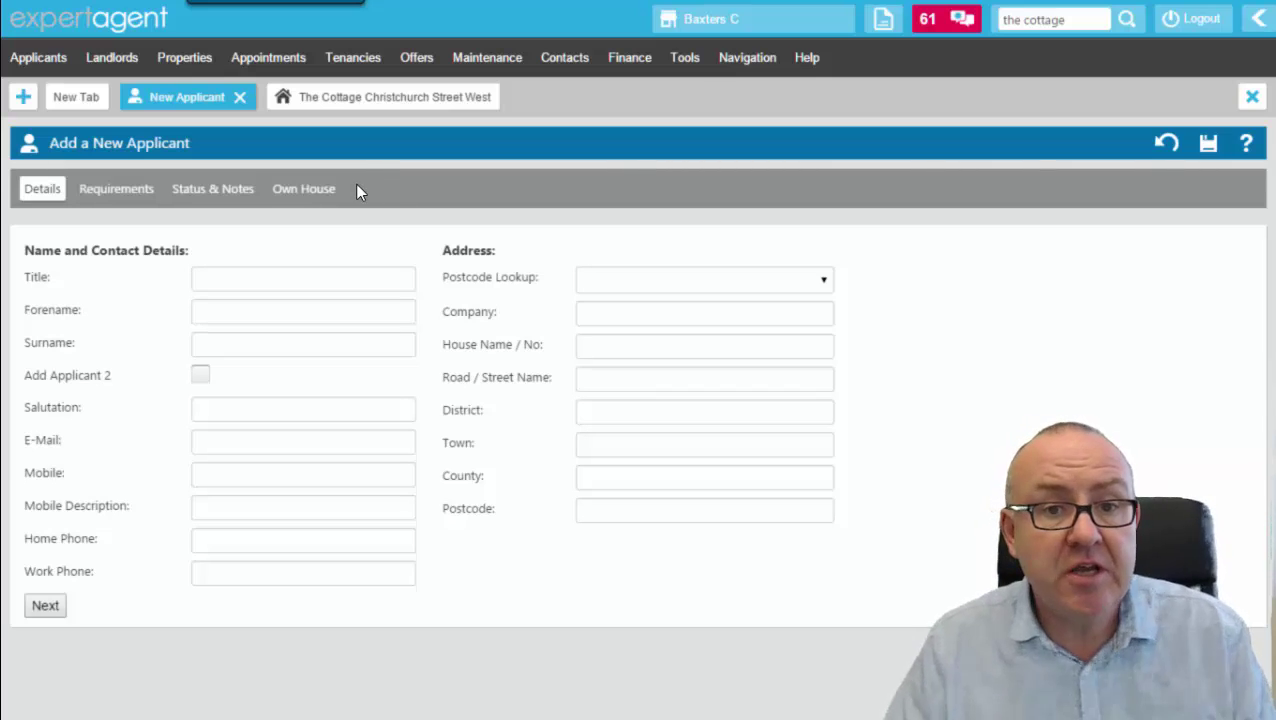
{"action": "left_click", "coordinate": [400, 101]}
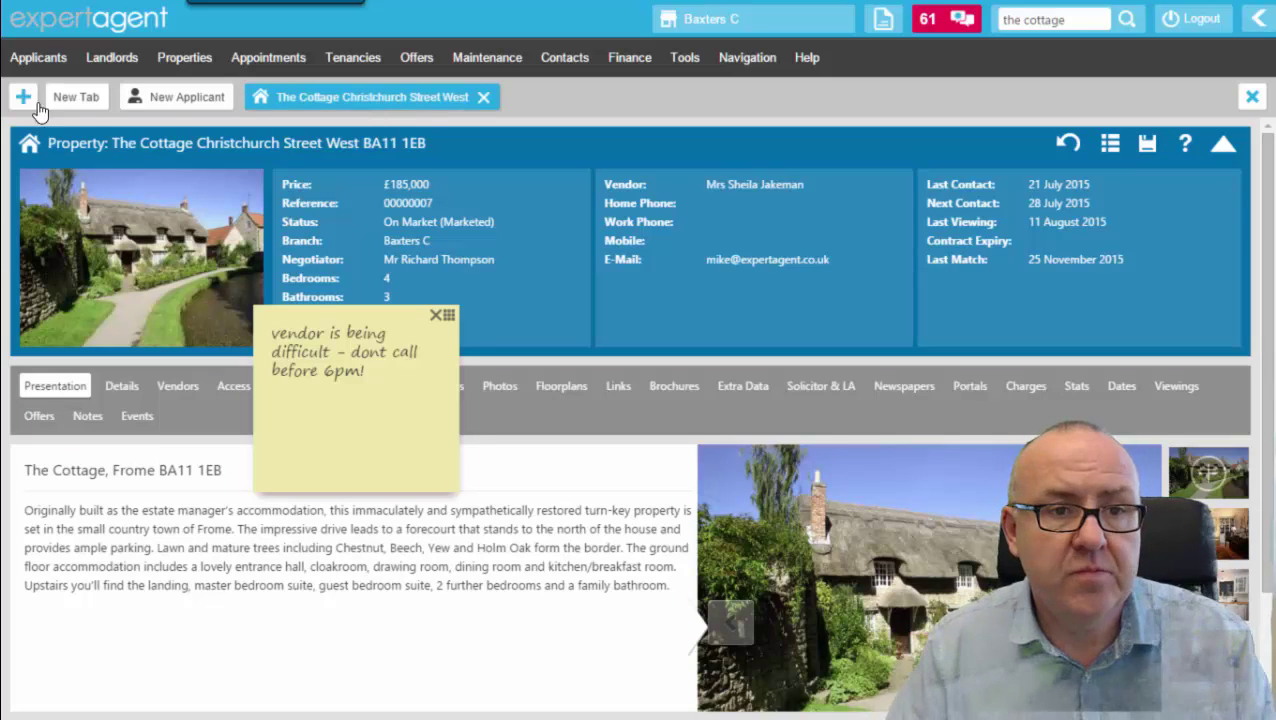
{"action": "left_click", "coordinate": [166, 108]}
{"action": "left_click", "coordinate": [286, 98]}
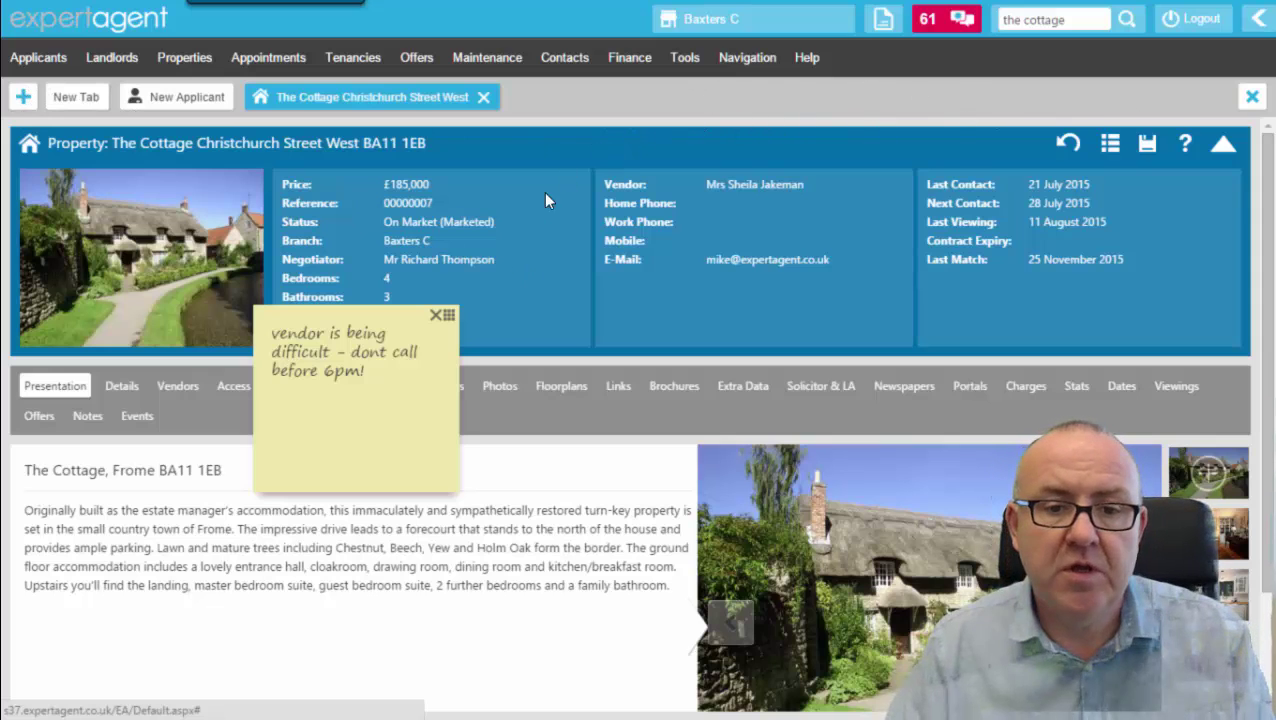
Move the sticky note over the vendor details and browse the record's sections, ending on Adverts.
{"action": "left_click_drag", "start_coordinate": [403, 314], "coordinate": [698, 185]}
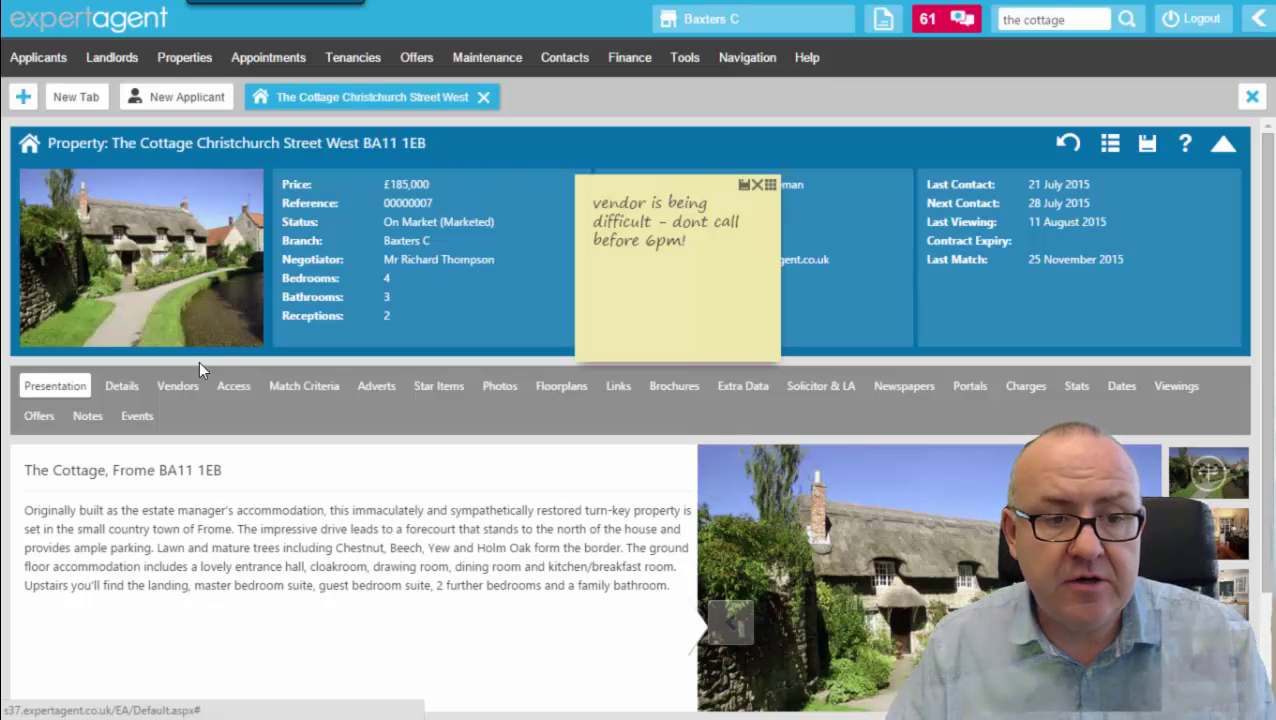
{"action": "left_click", "coordinate": [123, 392]}
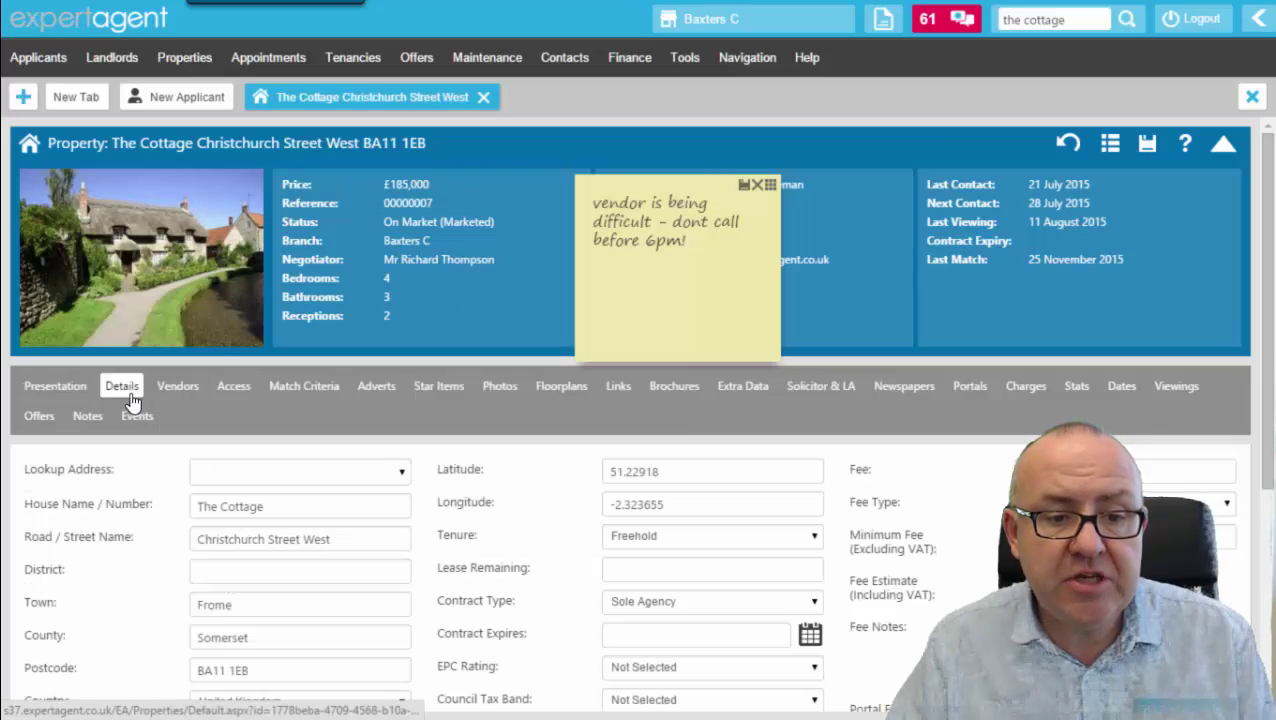
{"action": "left_click", "coordinate": [195, 396]}
{"action": "left_click", "coordinate": [230, 390]}
{"action": "left_click", "coordinate": [292, 390]}
{"action": "left_click", "coordinate": [420, 387]}
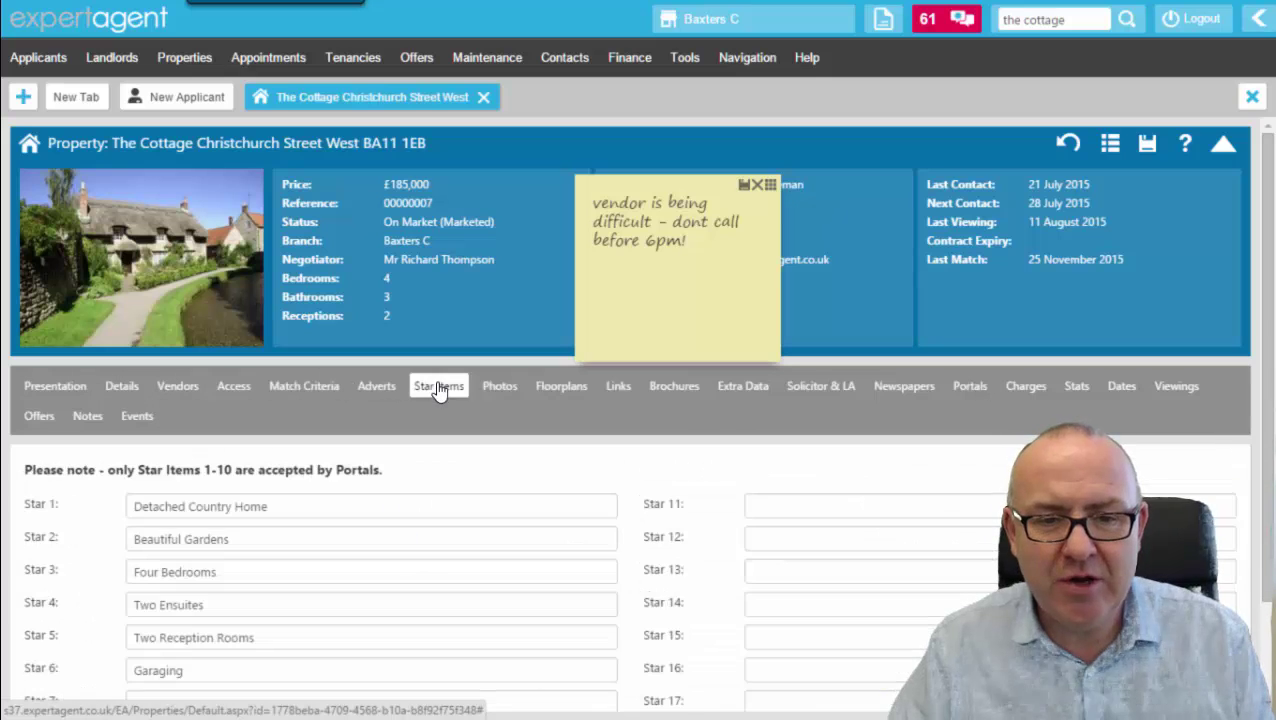
{"action": "left_click", "coordinate": [486, 388]}
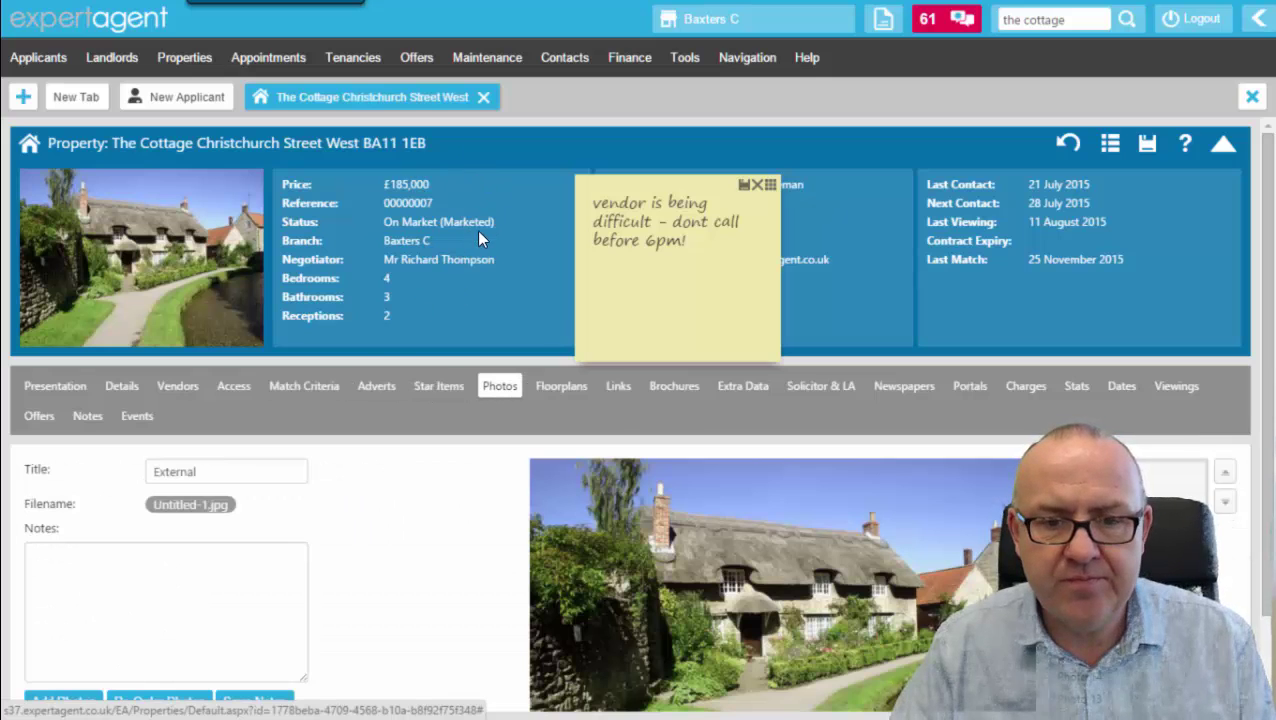
{"action": "left_click", "coordinate": [377, 388]}
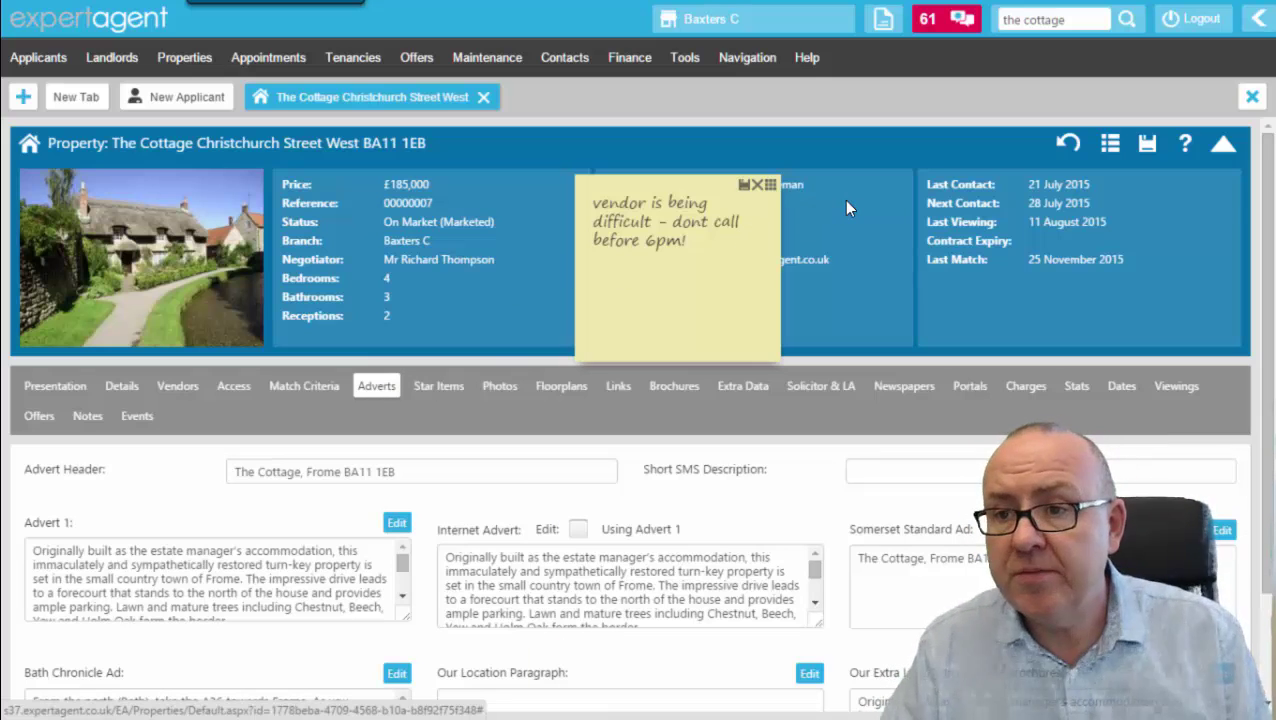
Open and close the property actions list, then browse its right-click context list.
{"action": "left_click", "coordinate": [1108, 150]}
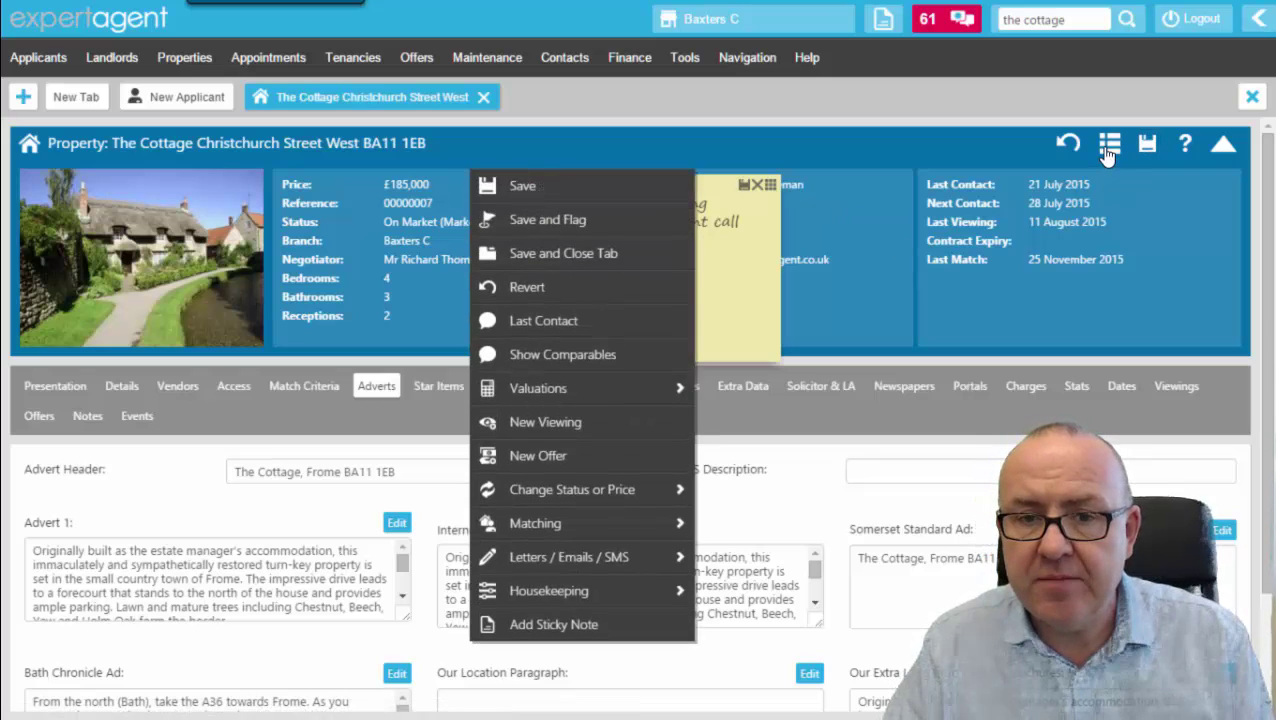
{"action": "left_click", "coordinate": [1108, 150]}
{"action": "left_click", "coordinate": [1108, 150]}
{"action": "left_click", "coordinate": [1108, 150]}
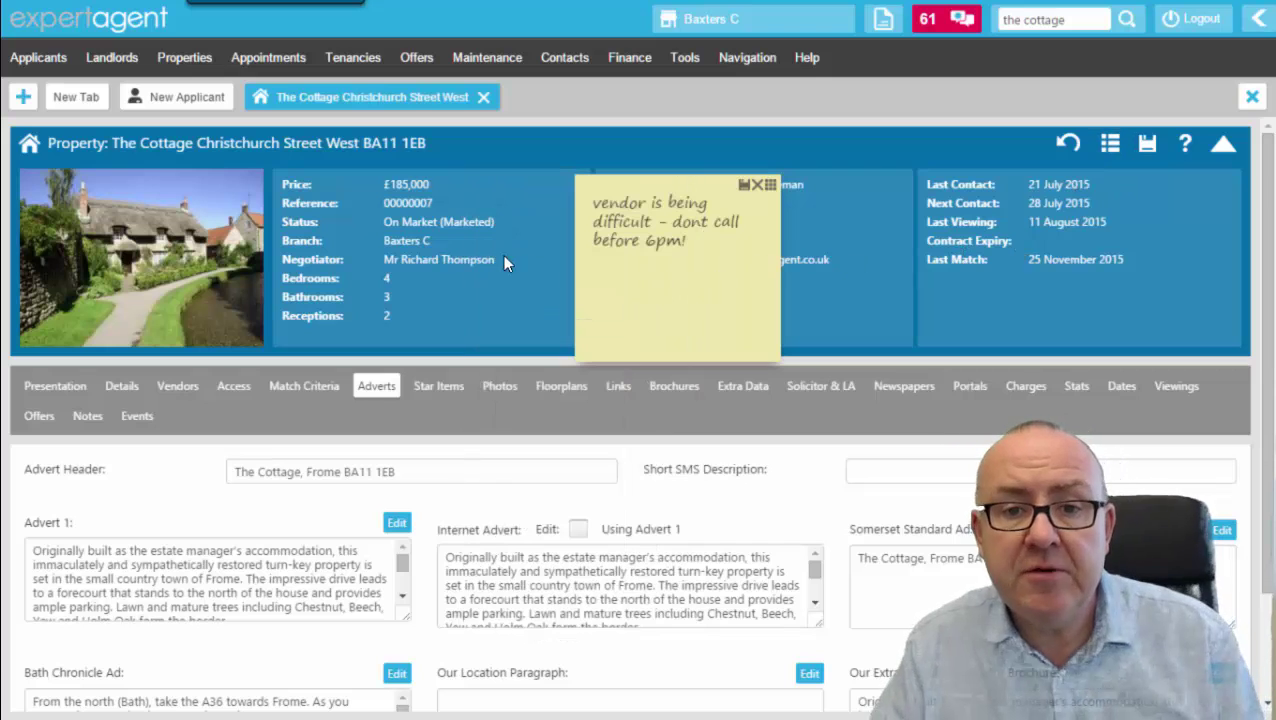
{"action": "right_click", "coordinate": [874, 210]}
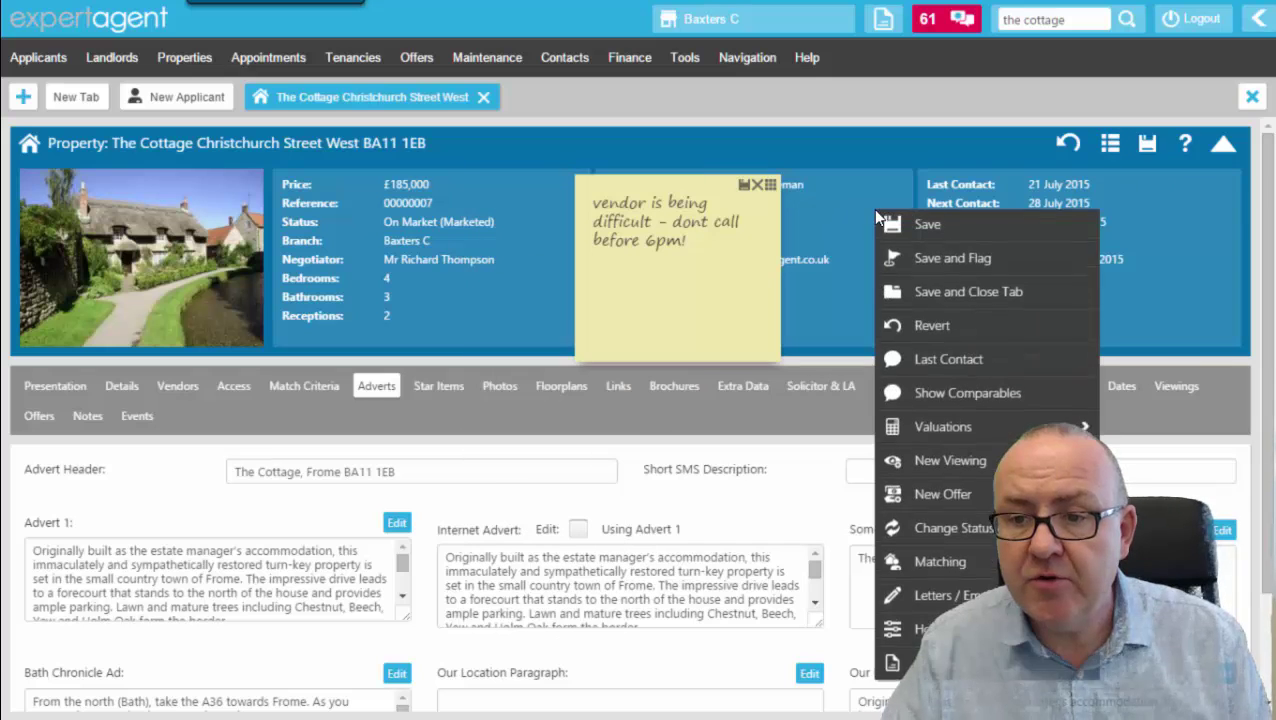
{"action": "mouse_move", "coordinate": [899, 612]}
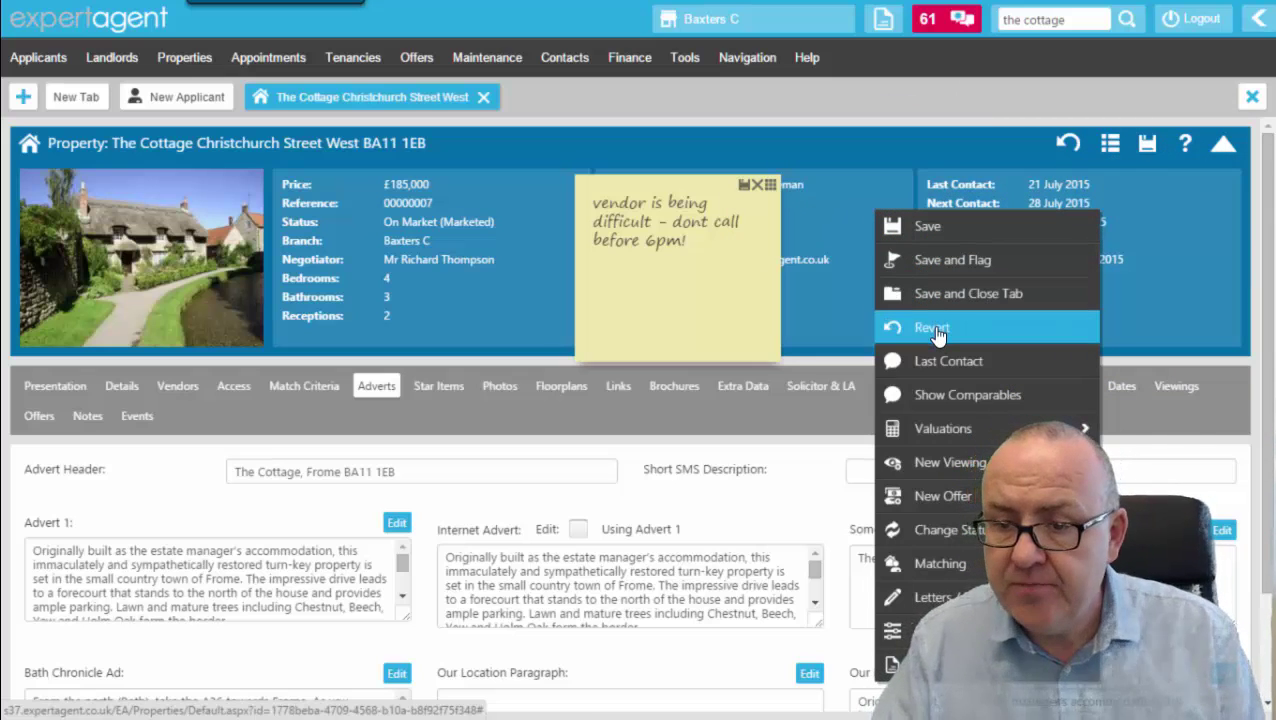
{"action": "mouse_move", "coordinate": [953, 430]}
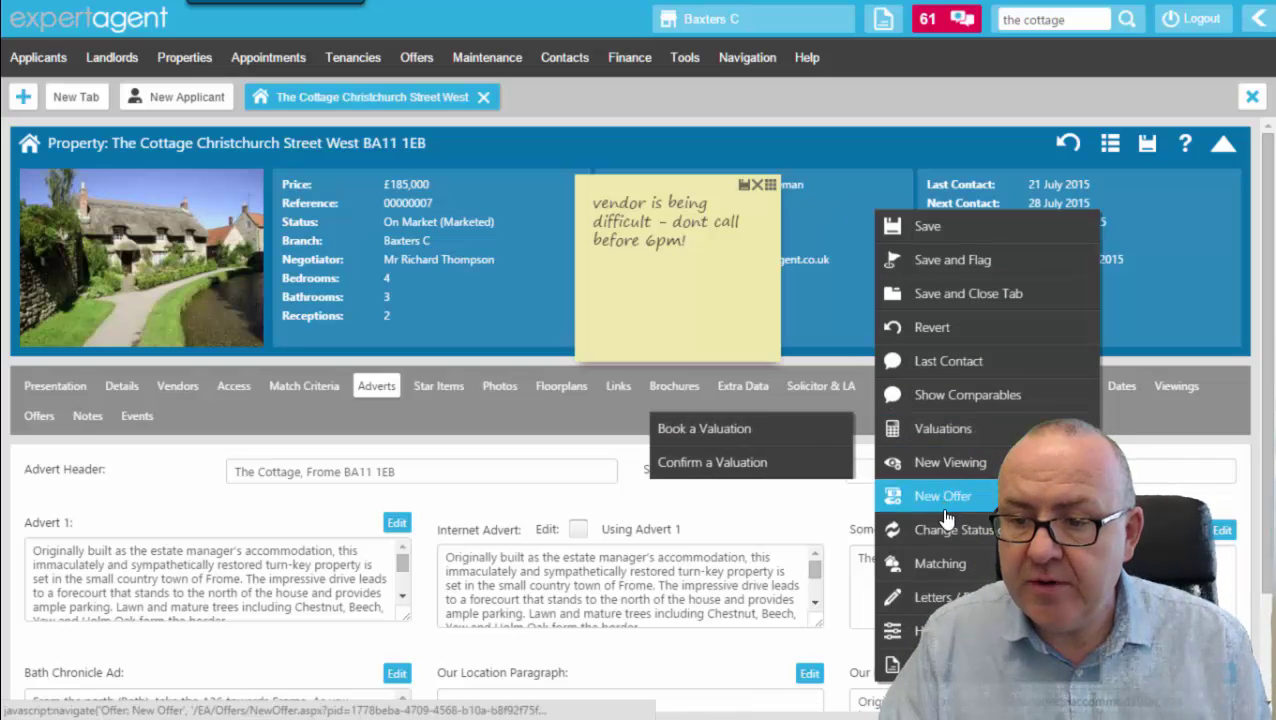
{"action": "mouse_move", "coordinate": [950, 530]}
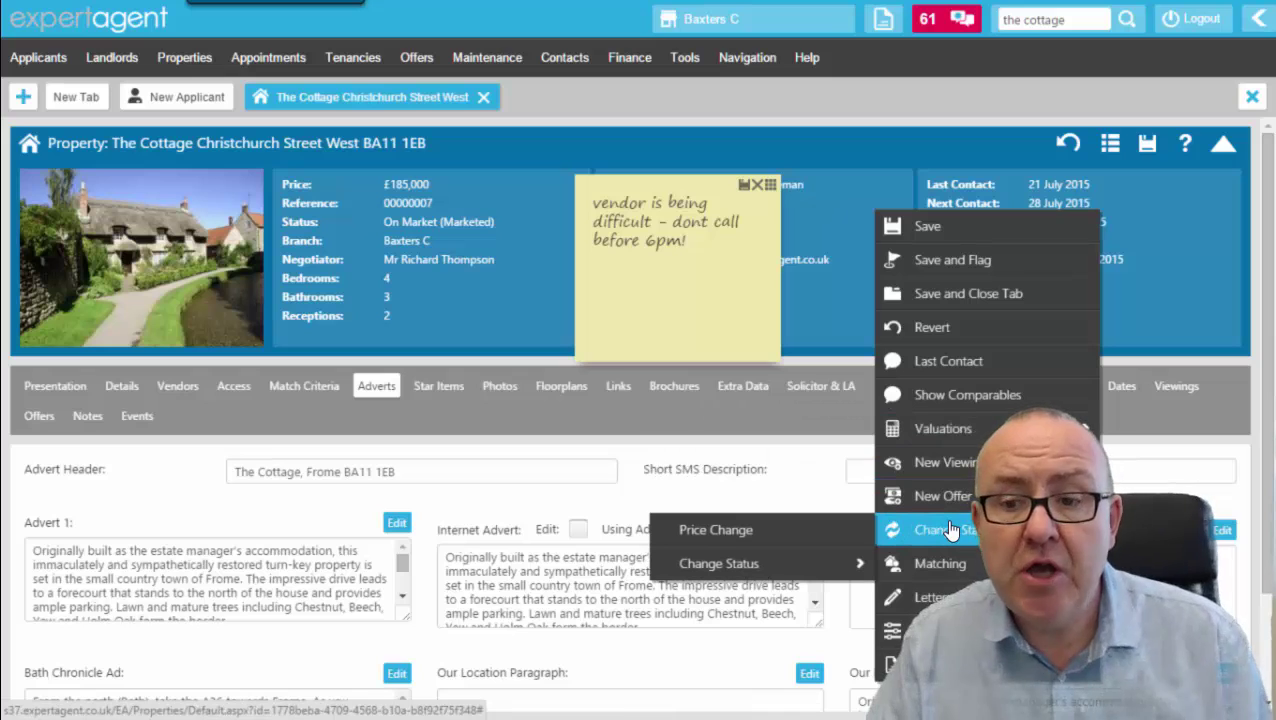
{"action": "mouse_move", "coordinate": [957, 597]}
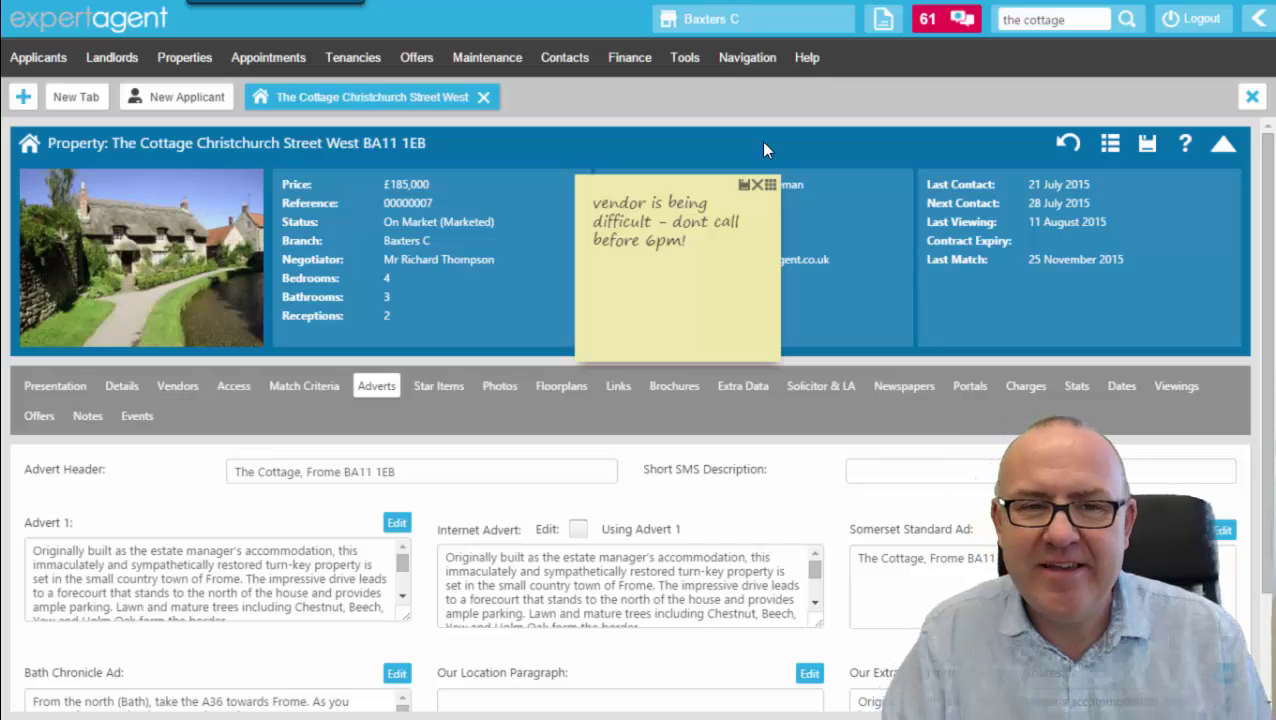
Select the 'the cottage' quick search text, deselect it, and show recently visited records.
{"action": "left_click", "coordinate": [1078, 19]}
{"action": "triple_click", "coordinate": [1076, 19]}
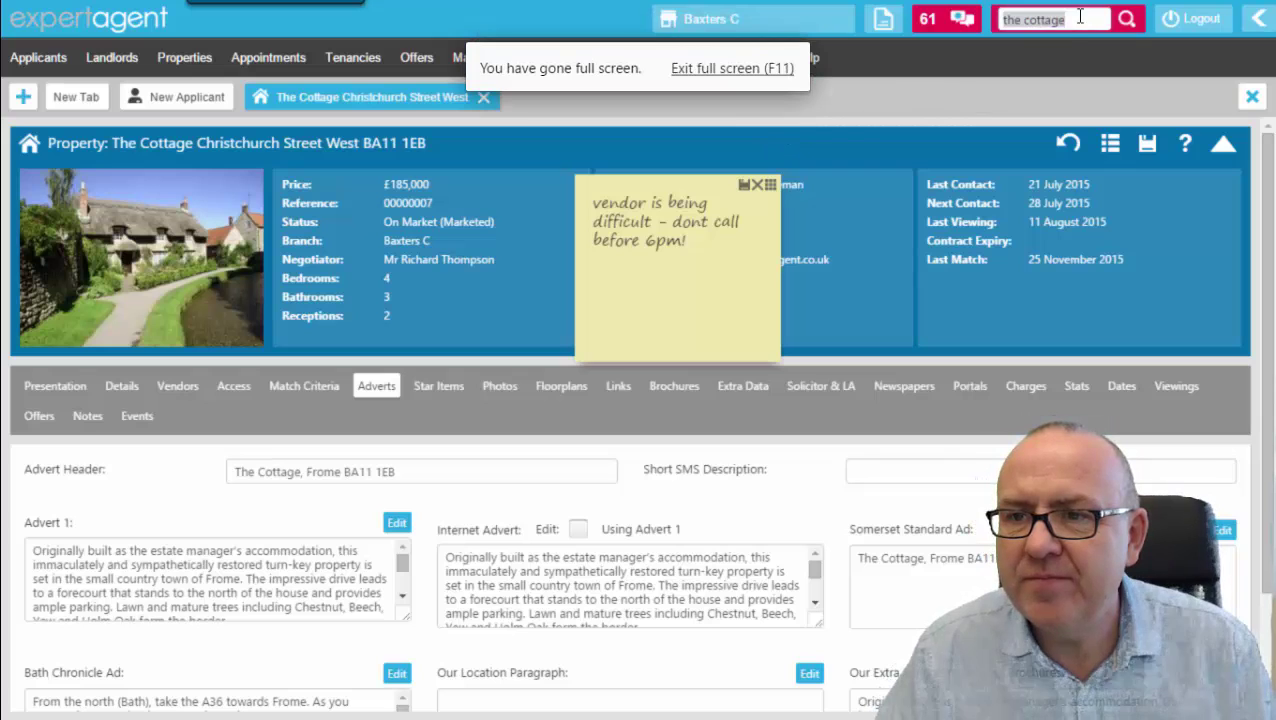
{"action": "left_click", "coordinate": [1018, 107]}
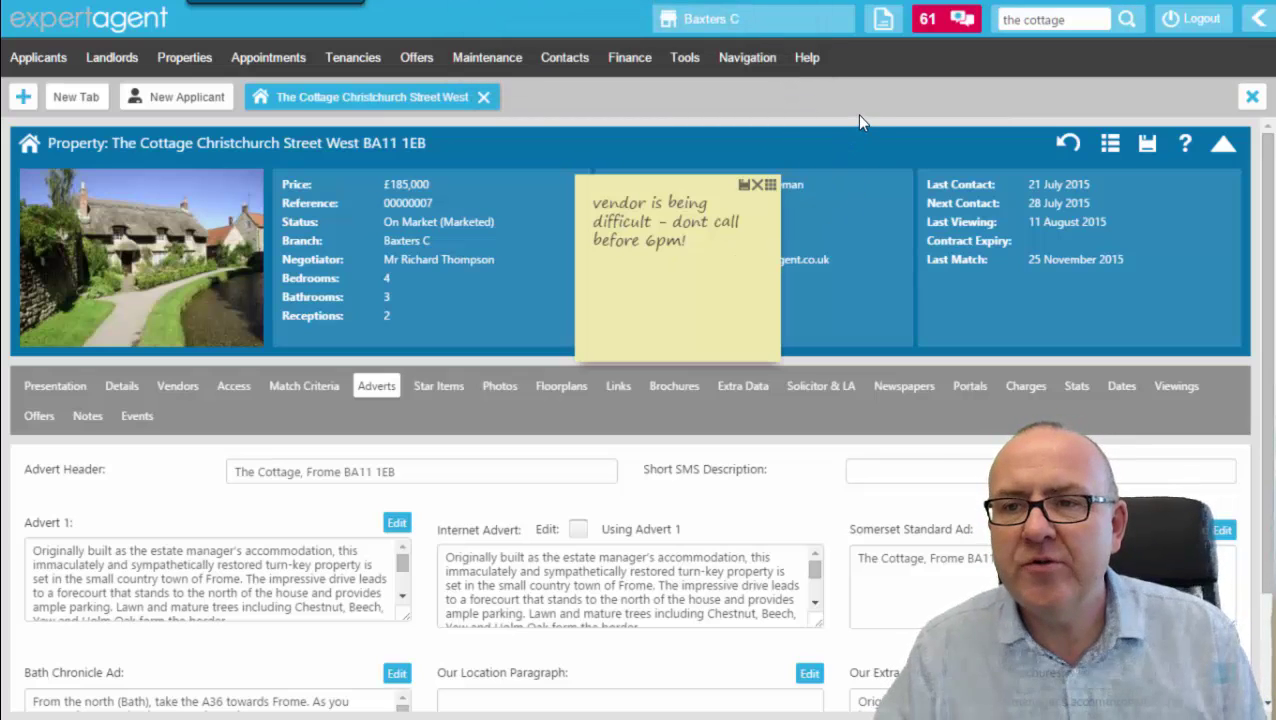
{"action": "left_click", "coordinate": [760, 70]}
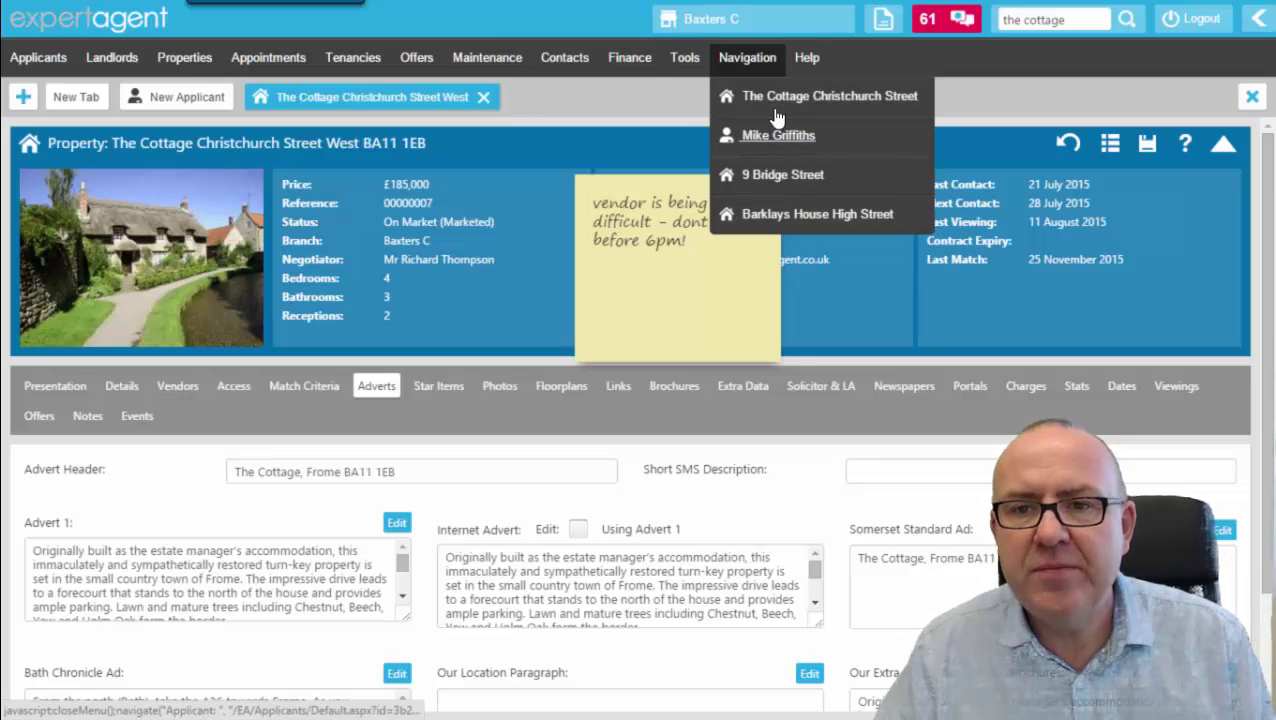
{"action": "left_click", "coordinate": [23, 98]}
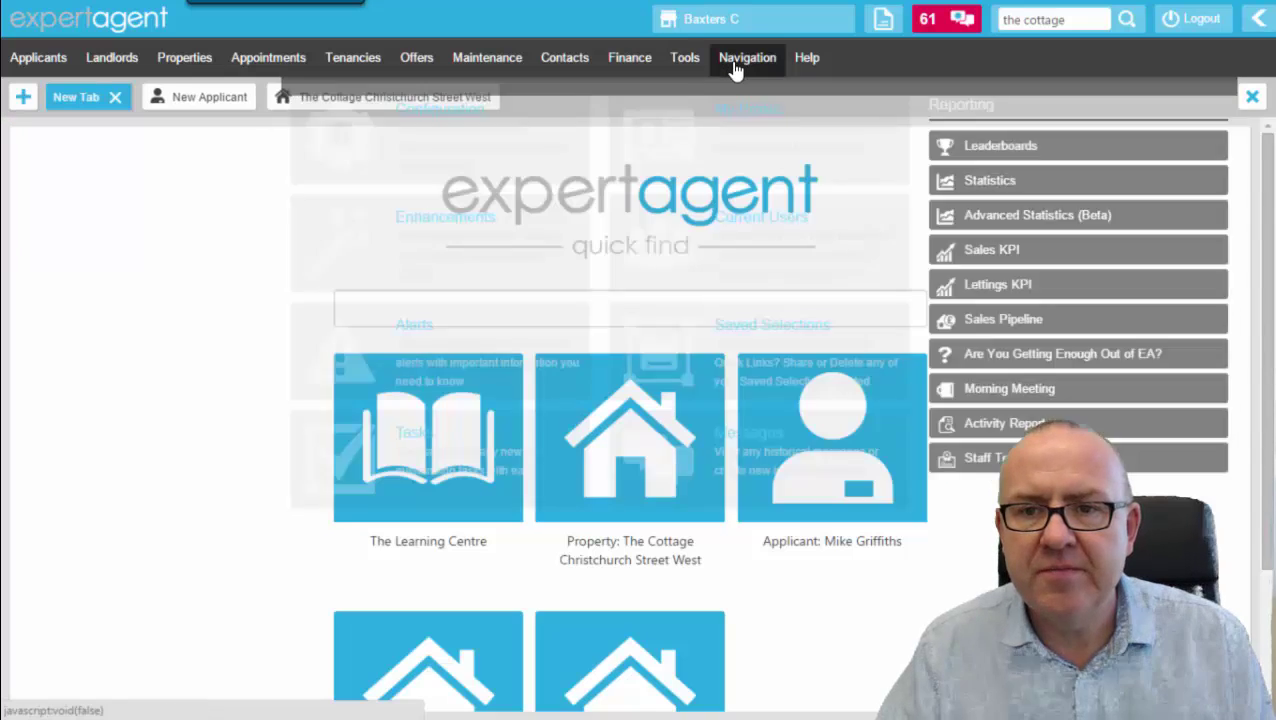
{"action": "mouse_move", "coordinate": [745, 62]}
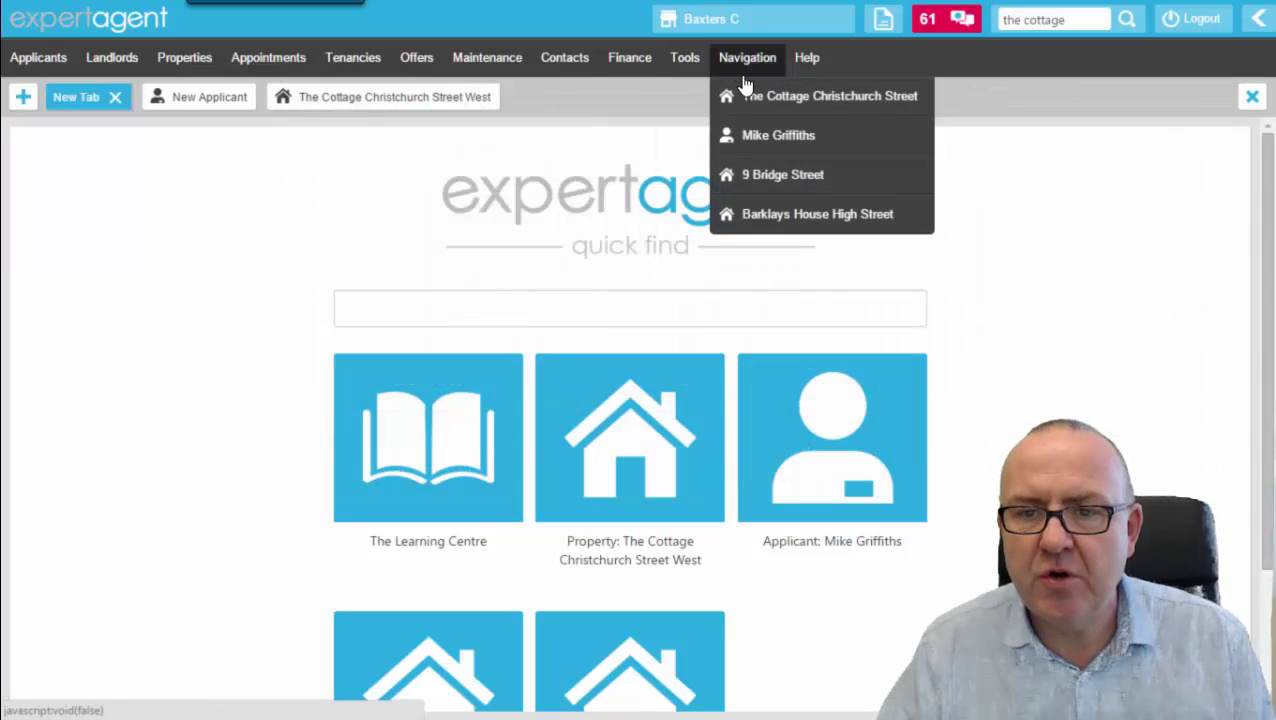
{"action": "left_click", "coordinate": [760, 178]}
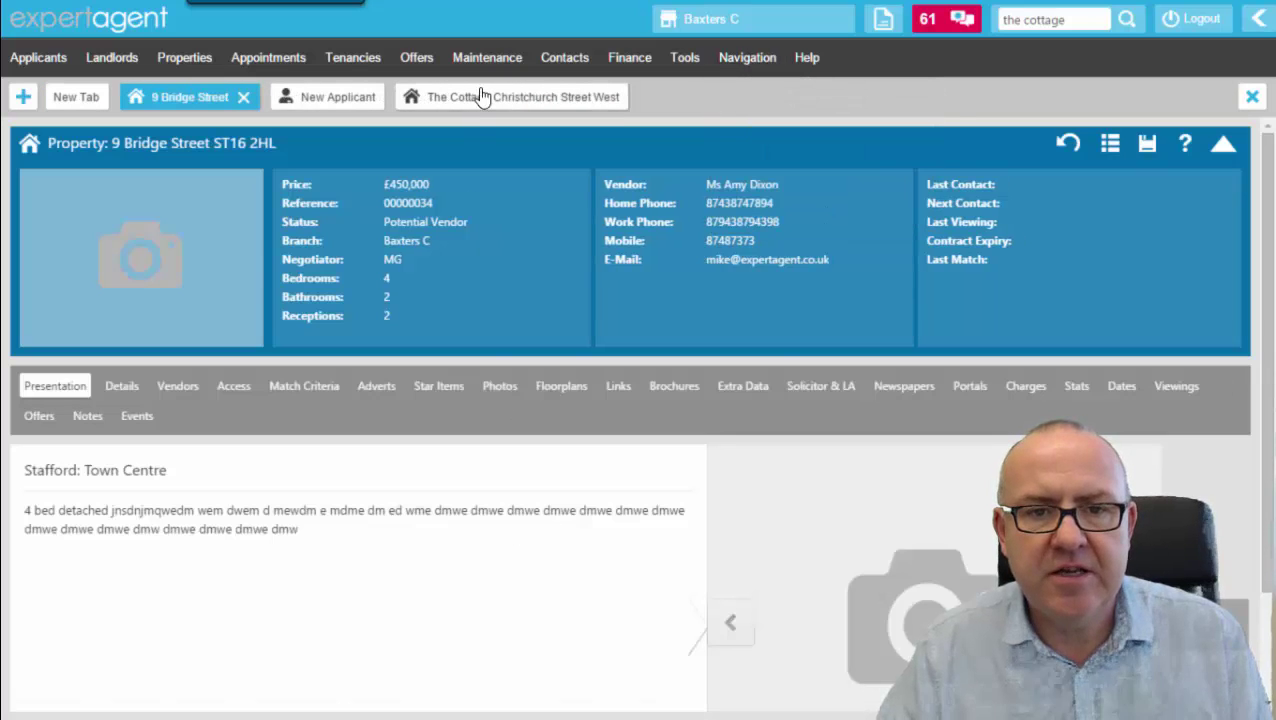
{"action": "left_click", "coordinate": [478, 100]}
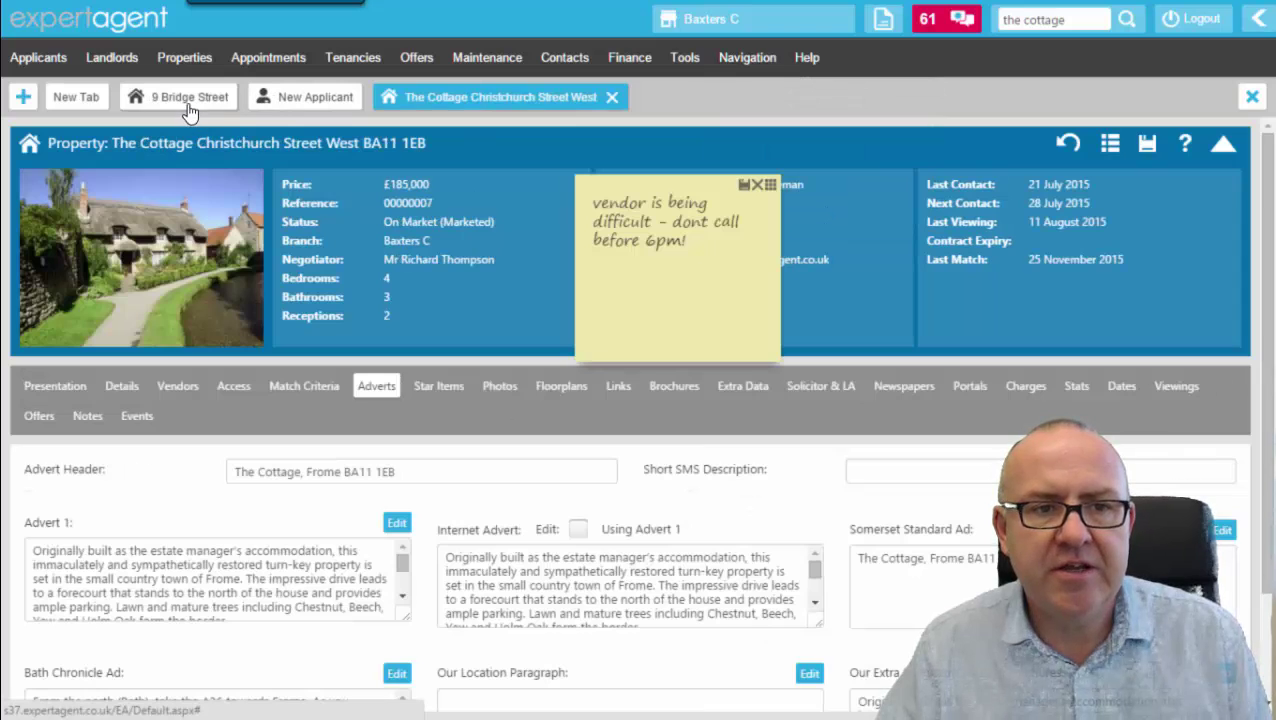
{"action": "left_click", "coordinate": [192, 100]}
{"action": "left_click", "coordinate": [457, 104]}
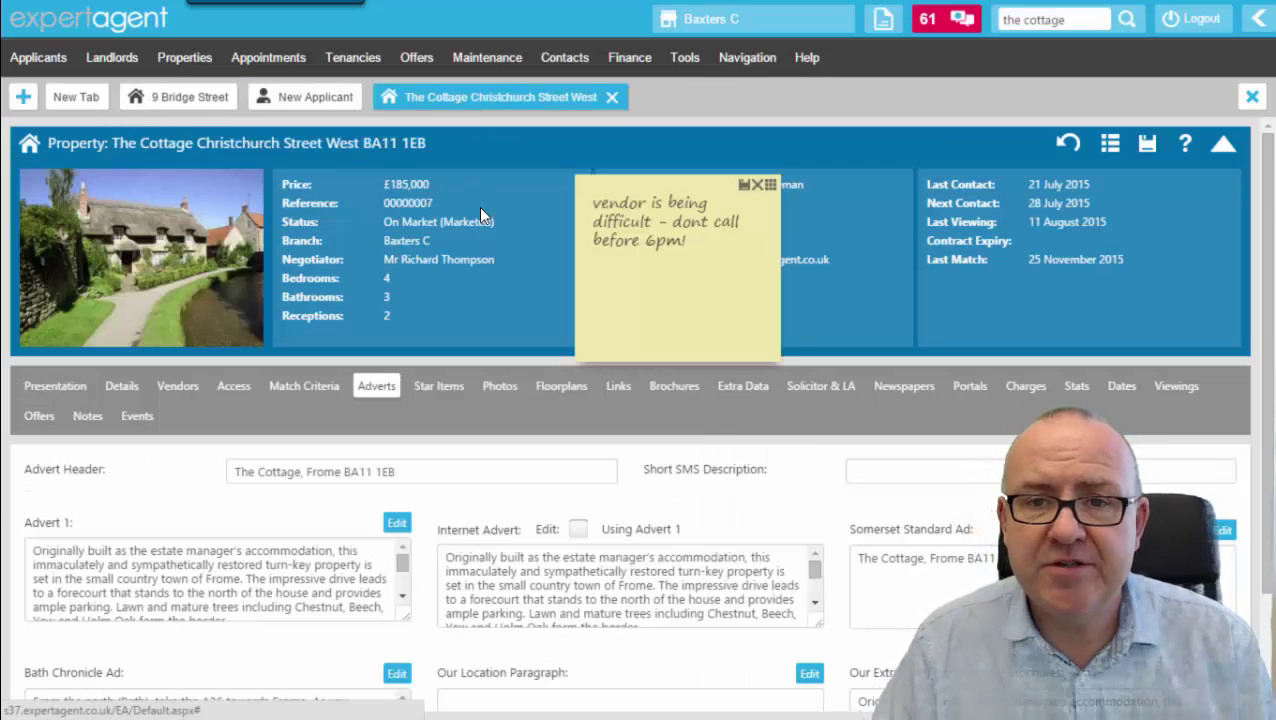
{"action": "left_click", "coordinate": [747, 57]}
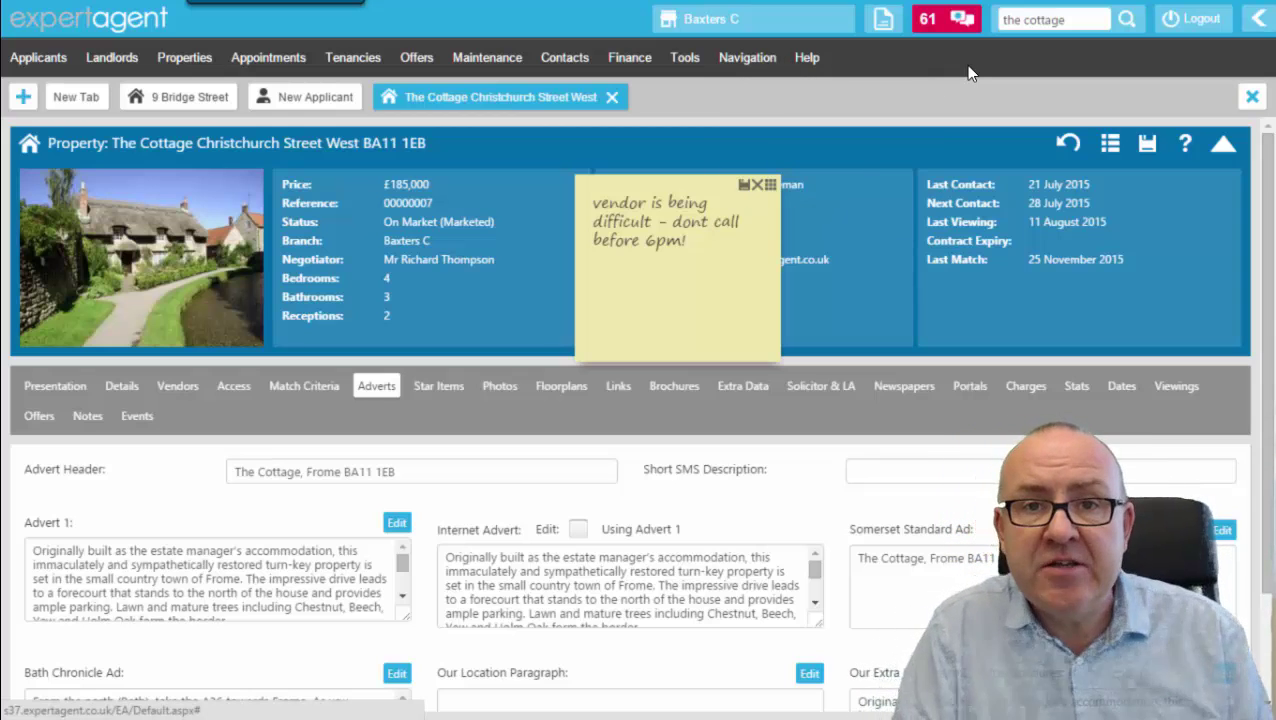
Open the Applicants Dashboard in a new tab and scroll through its quick find and statistics panels.
{"action": "left_click", "coordinate": [70, 100]}
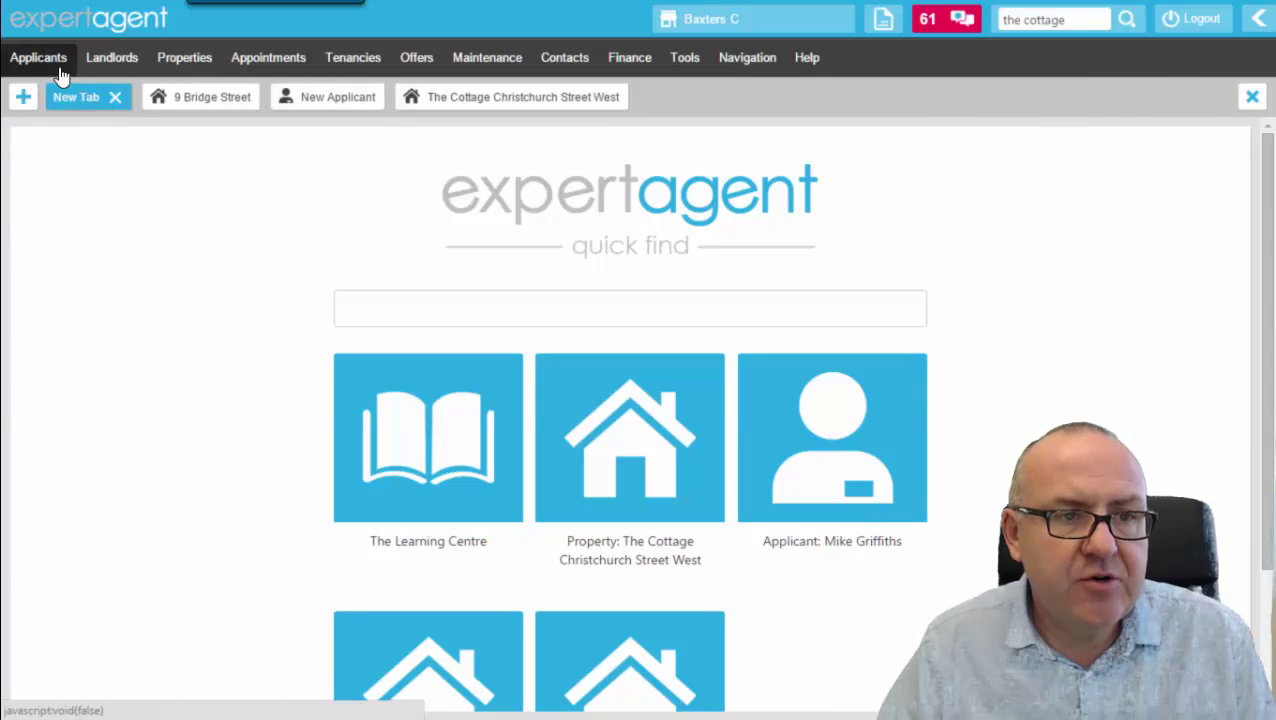
{"action": "mouse_move", "coordinate": [55, 62]}
{"action": "left_click", "coordinate": [186, 155]}
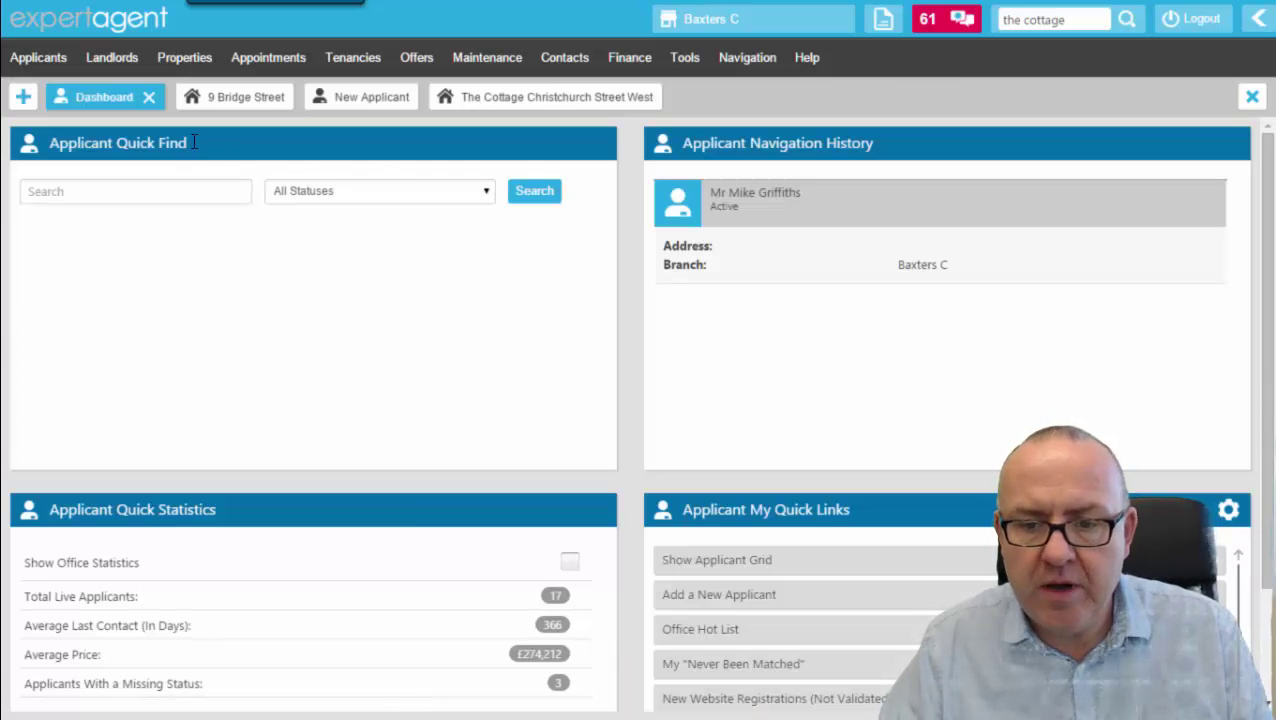
{"action": "left_click", "coordinate": [125, 192]}
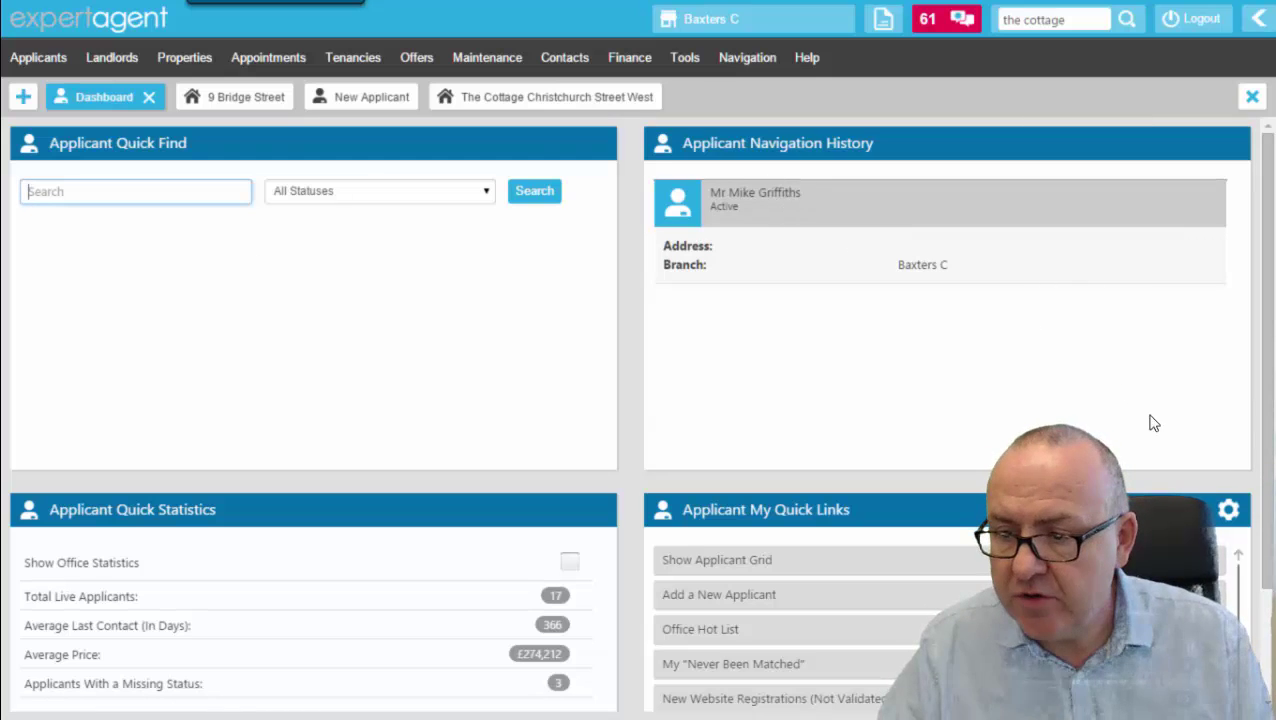
{"action": "scroll", "coordinate": [1264, 380], "scroll_direction": "down", "scroll_amount": 1}
{"action": "left_click_drag", "start_coordinate": [1274, 487], "coordinate": [1274, 507]}
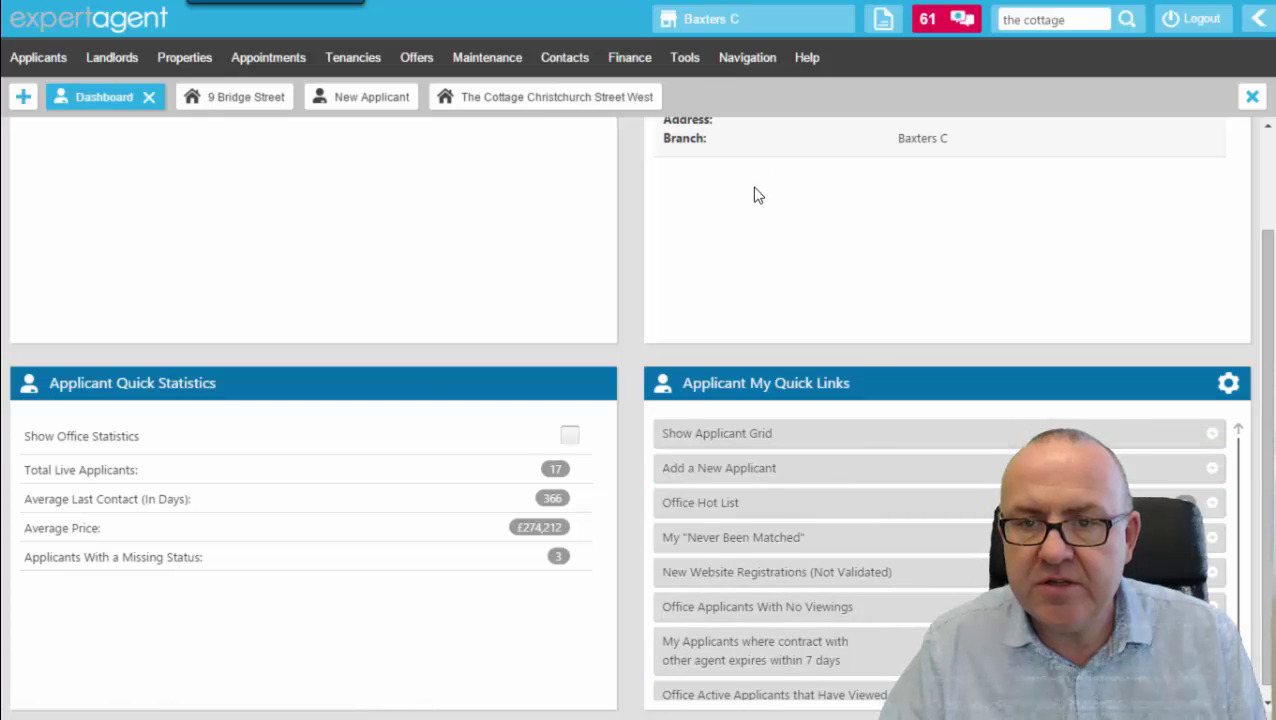
{"action": "scroll", "coordinate": [755, 194], "scroll_direction": "up", "scroll_amount": 1}
{"action": "scroll", "coordinate": [743, 199], "scroll_direction": "down", "scroll_amount": 1}
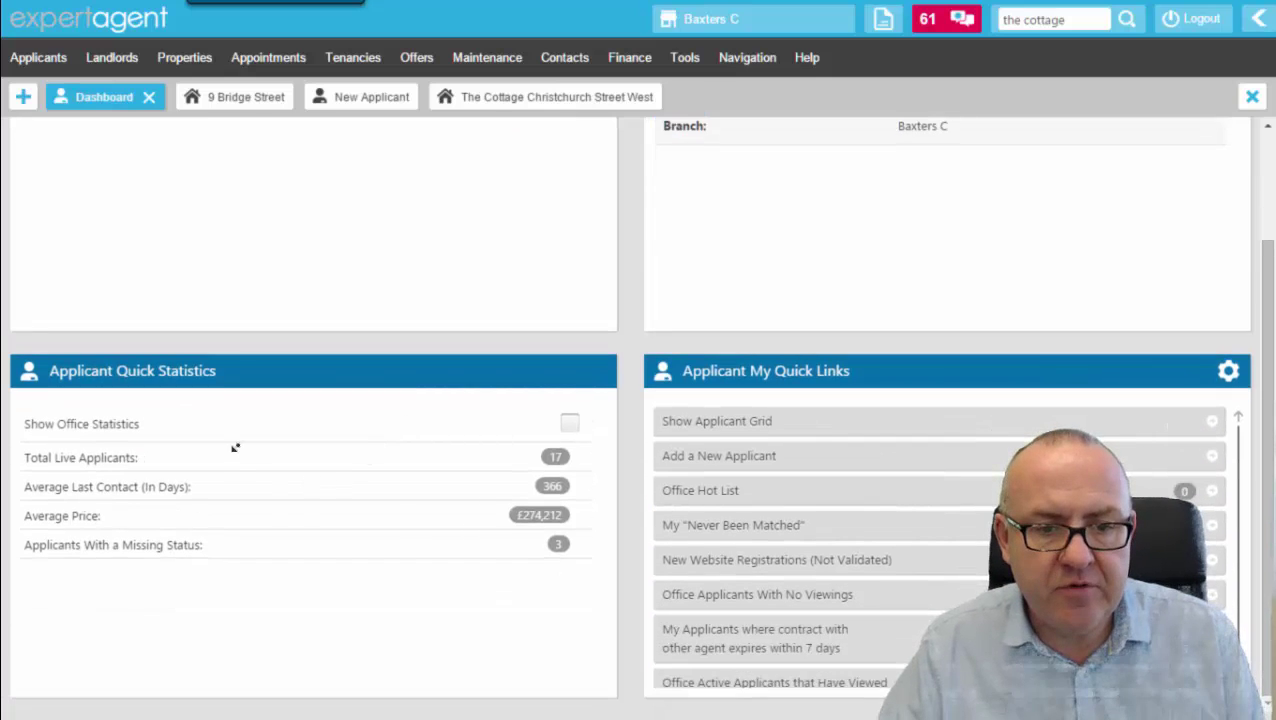
{"action": "scroll", "coordinate": [302, 272], "scroll_direction": "up", "scroll_amount": 2}
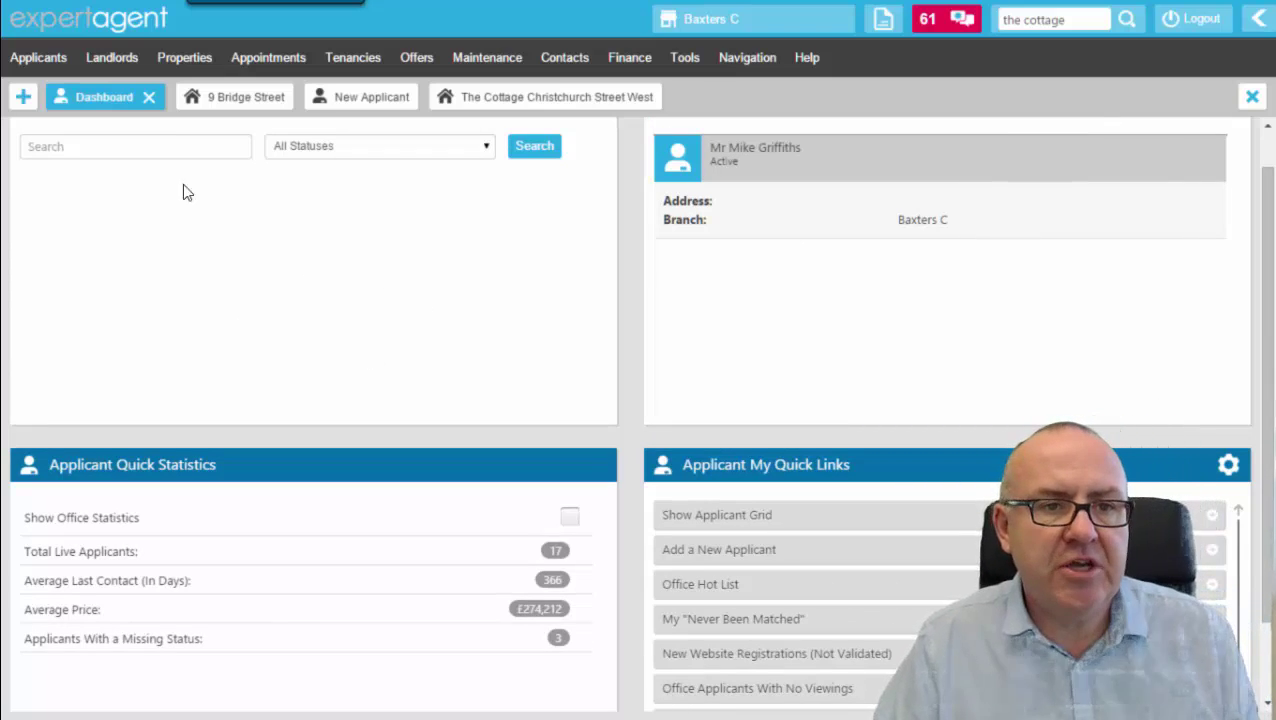
Open the property dashboard from the Properties menu.
{"action": "mouse_move", "coordinate": [193, 45]}
{"action": "left_click", "coordinate": [200, 140]}
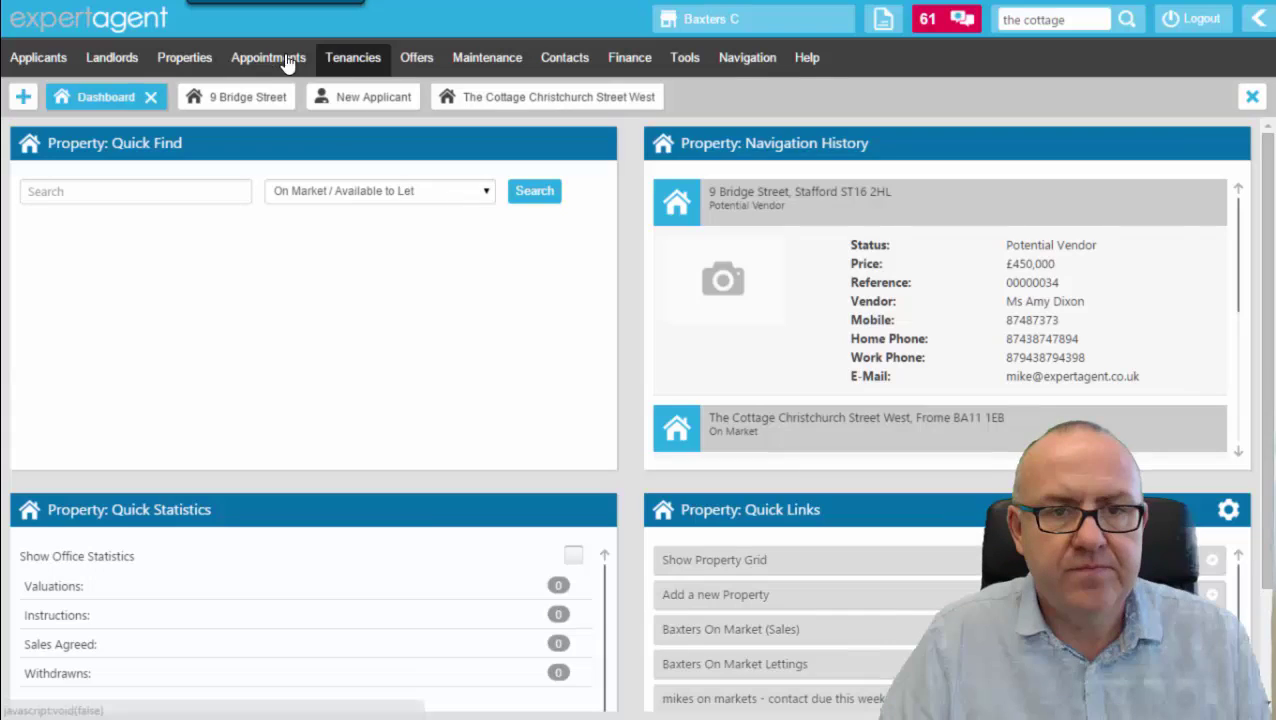
{"action": "mouse_move", "coordinate": [267, 71]}
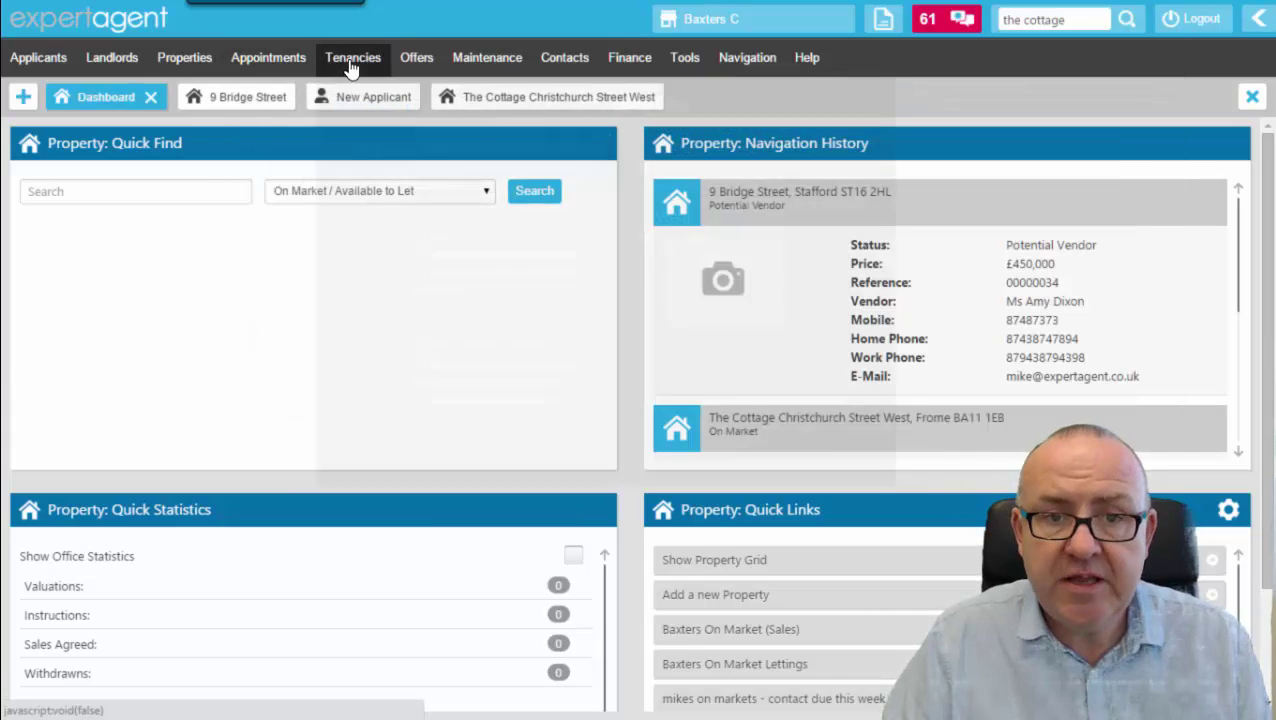
{"action": "mouse_move", "coordinate": [350, 62]}
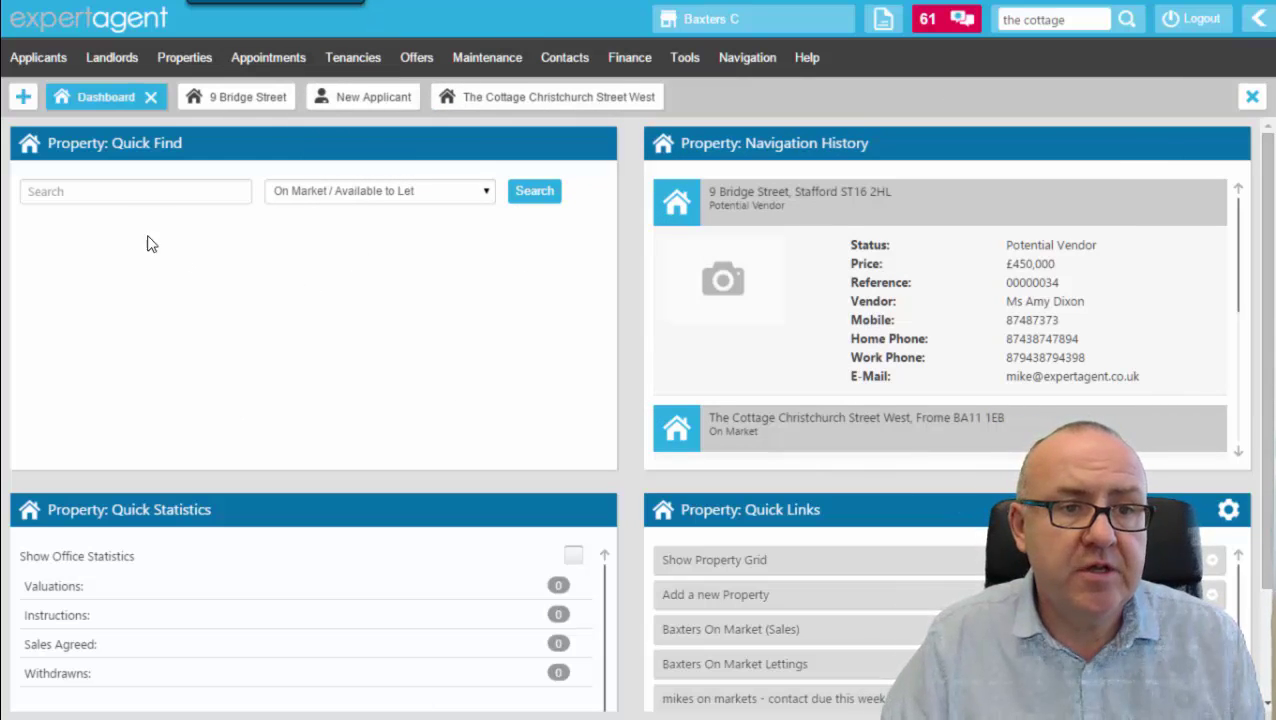
Close the property dashboard tab, open a fresh tab, and show the Properties overview.
{"action": "left_click", "coordinate": [151, 97]}
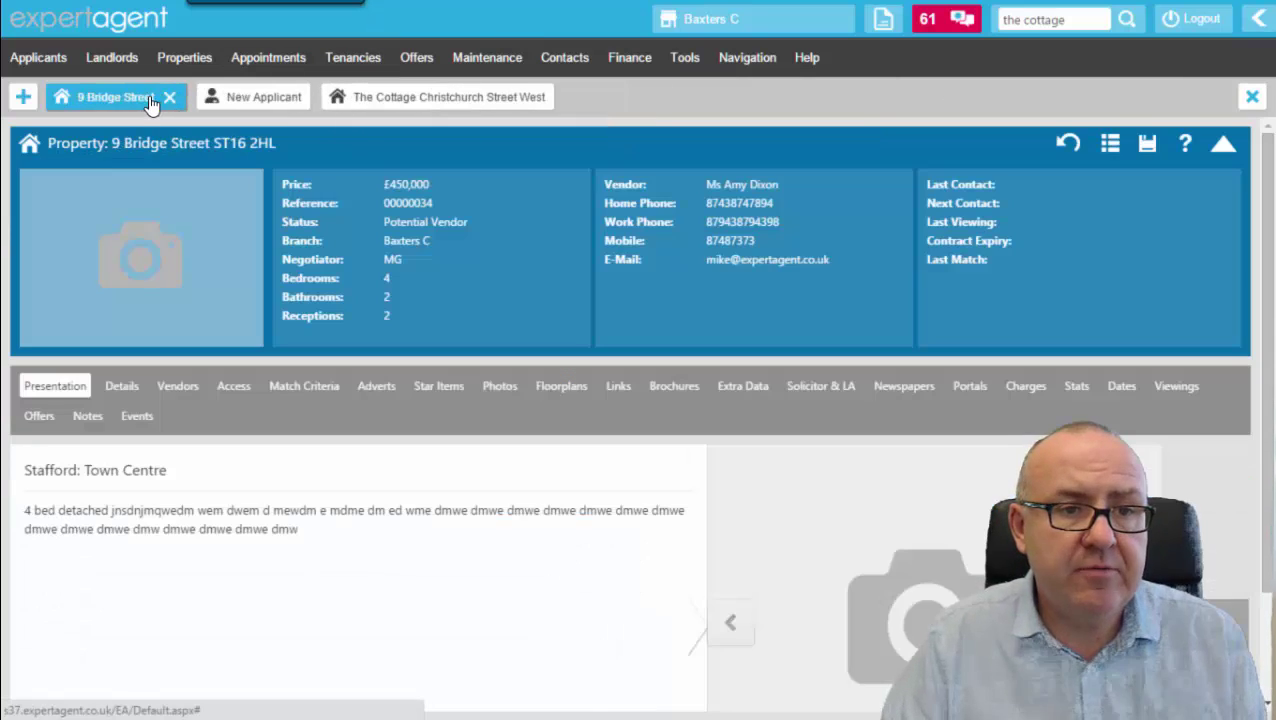
{"action": "left_click", "coordinate": [23, 104]}
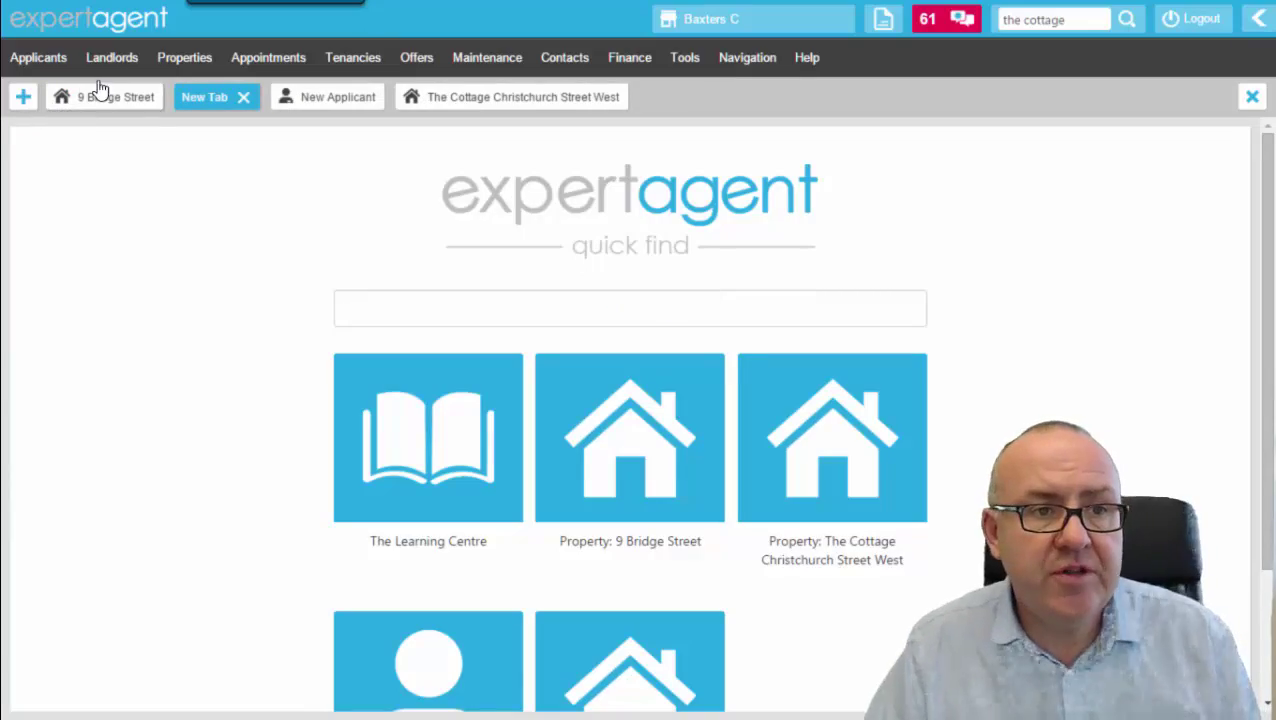
{"action": "left_click", "coordinate": [186, 58]}
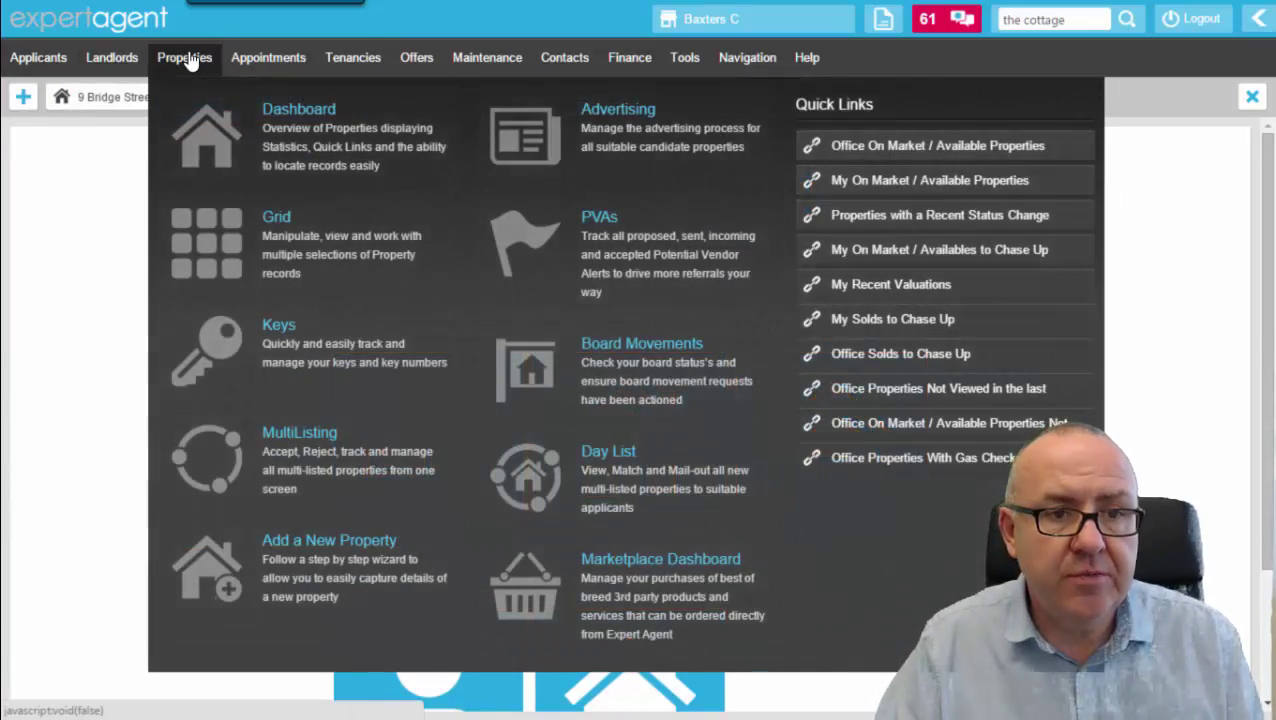
Open the Properties Grid and clear all its filters.
{"action": "left_click", "coordinate": [354, 141]}
{"action": "left_click", "coordinate": [214, 68]}
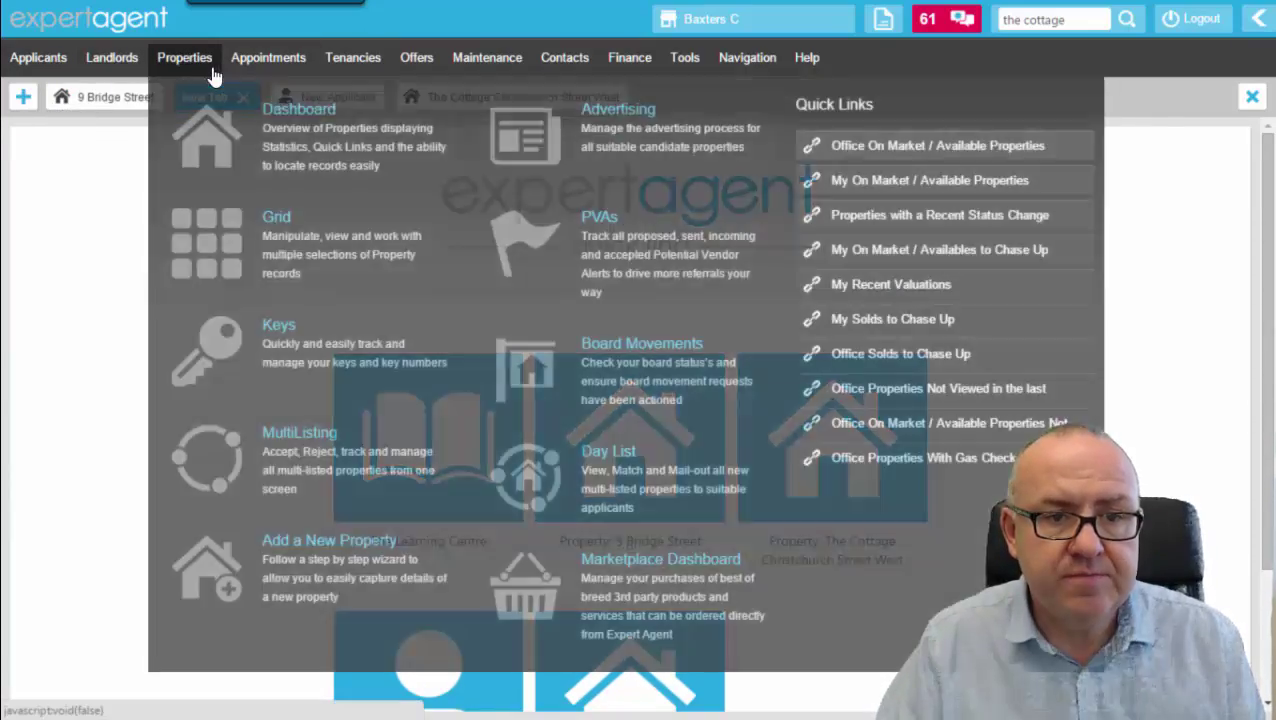
{"action": "left_click", "coordinate": [279, 255]}
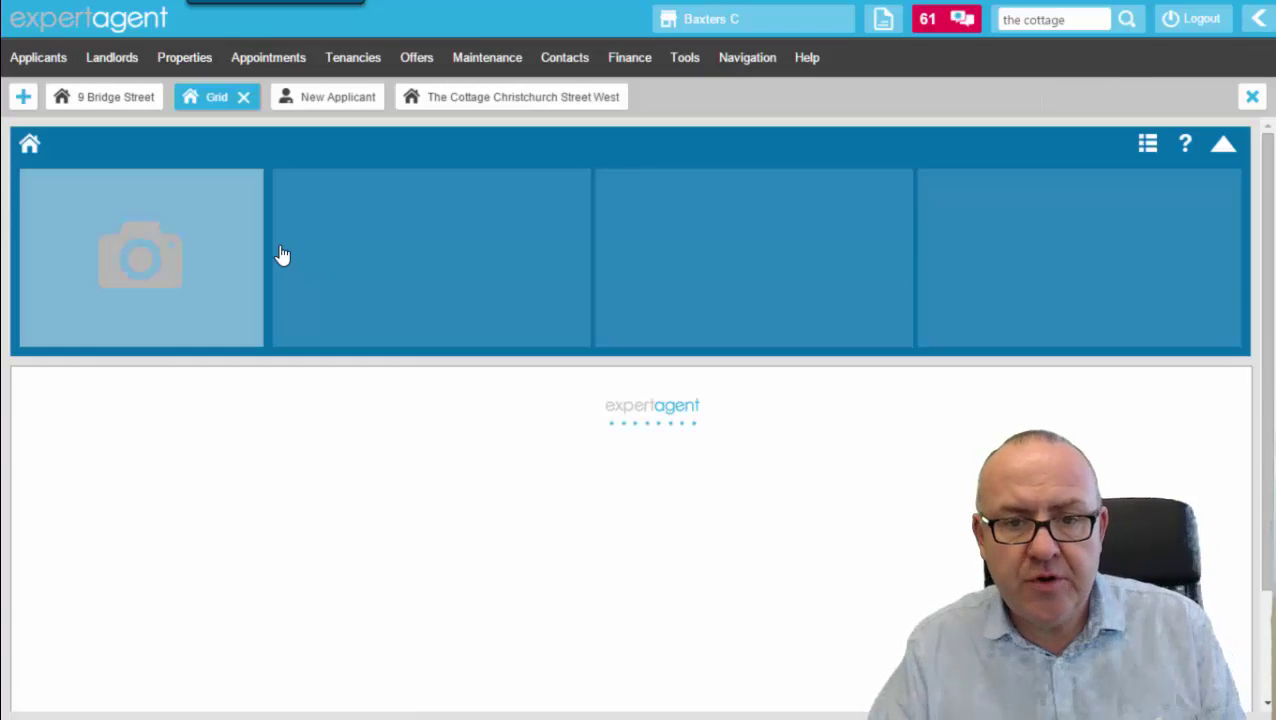
{"action": "right_click", "coordinate": [517, 227]}
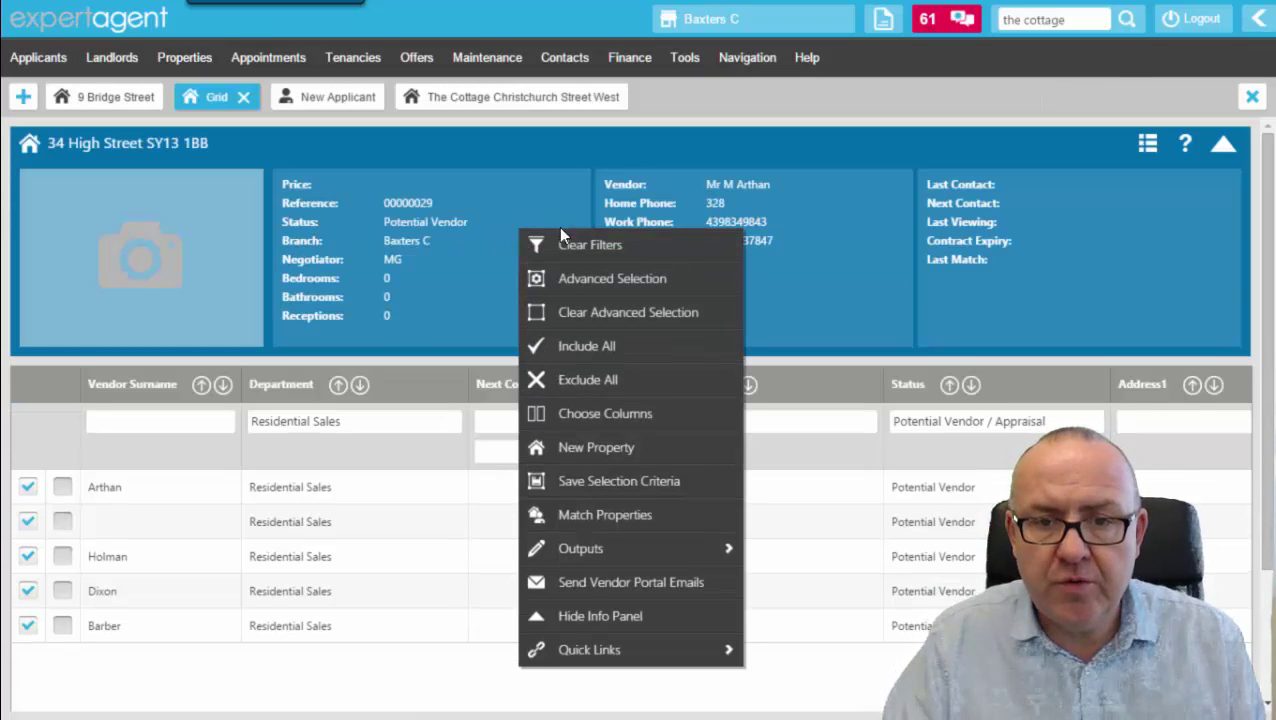
{"action": "left_click", "coordinate": [535, 251]}
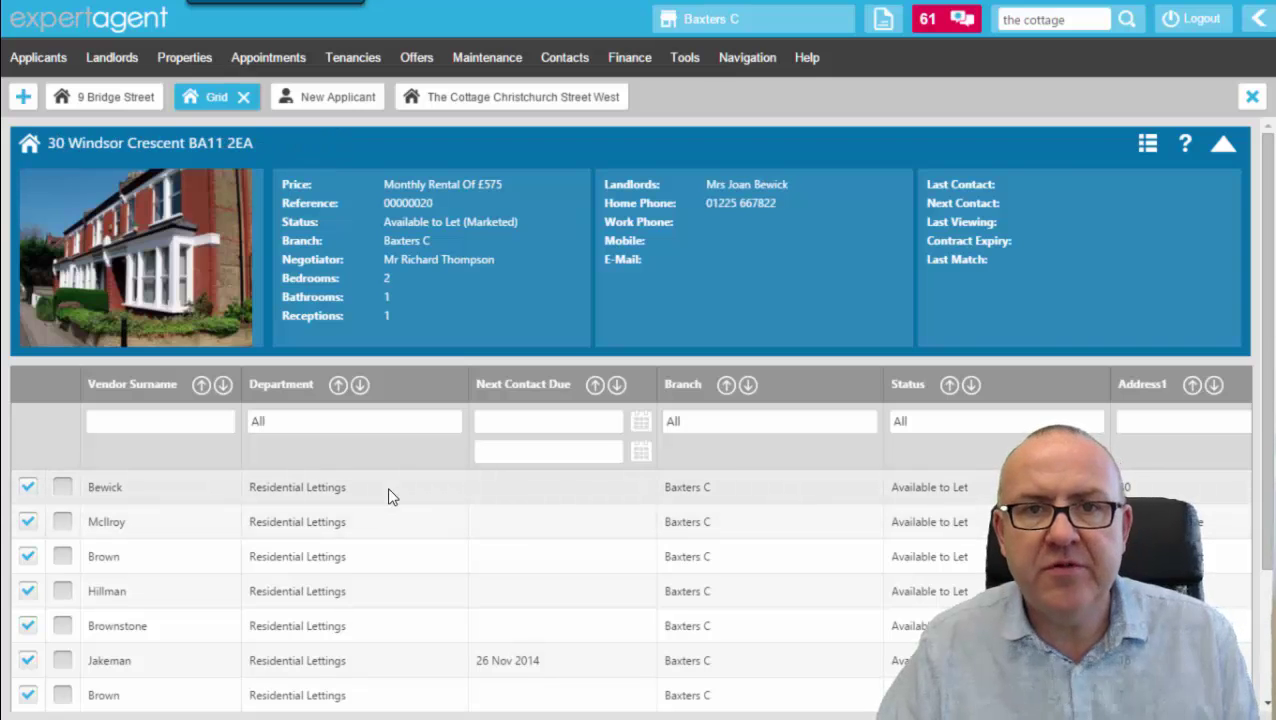
Try the Vendor Surname filter and a Residential Sales department filter, then clear all filters again.
{"action": "left_click", "coordinate": [186, 412]}
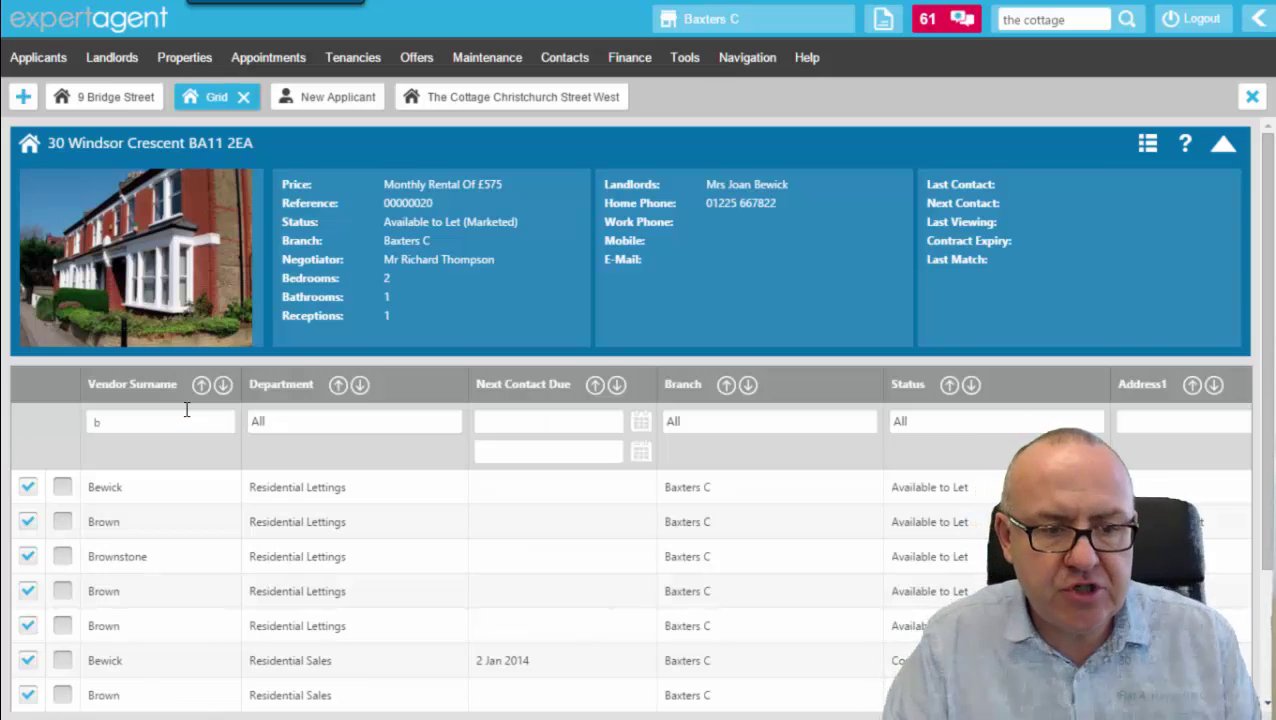
{"action": "left_click", "coordinate": [313, 427]}
{"action": "left_click", "coordinate": [261, 528]}
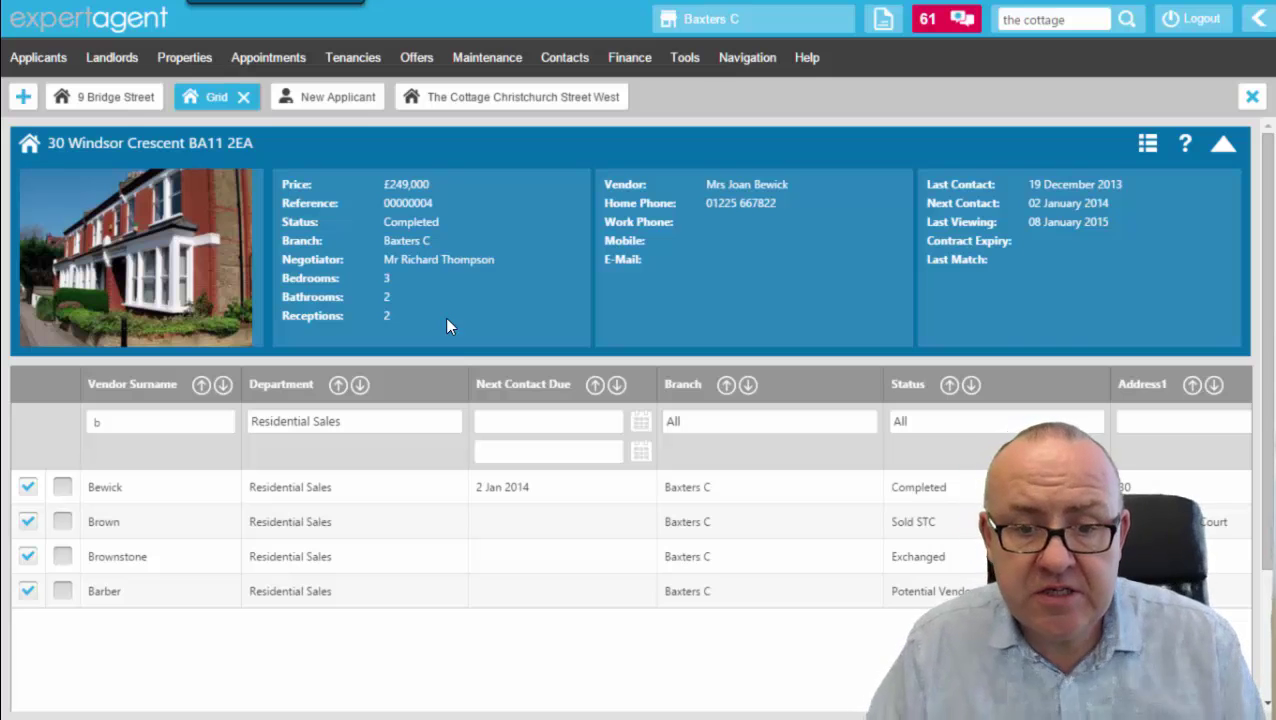
{"action": "right_click", "coordinate": [501, 289]}
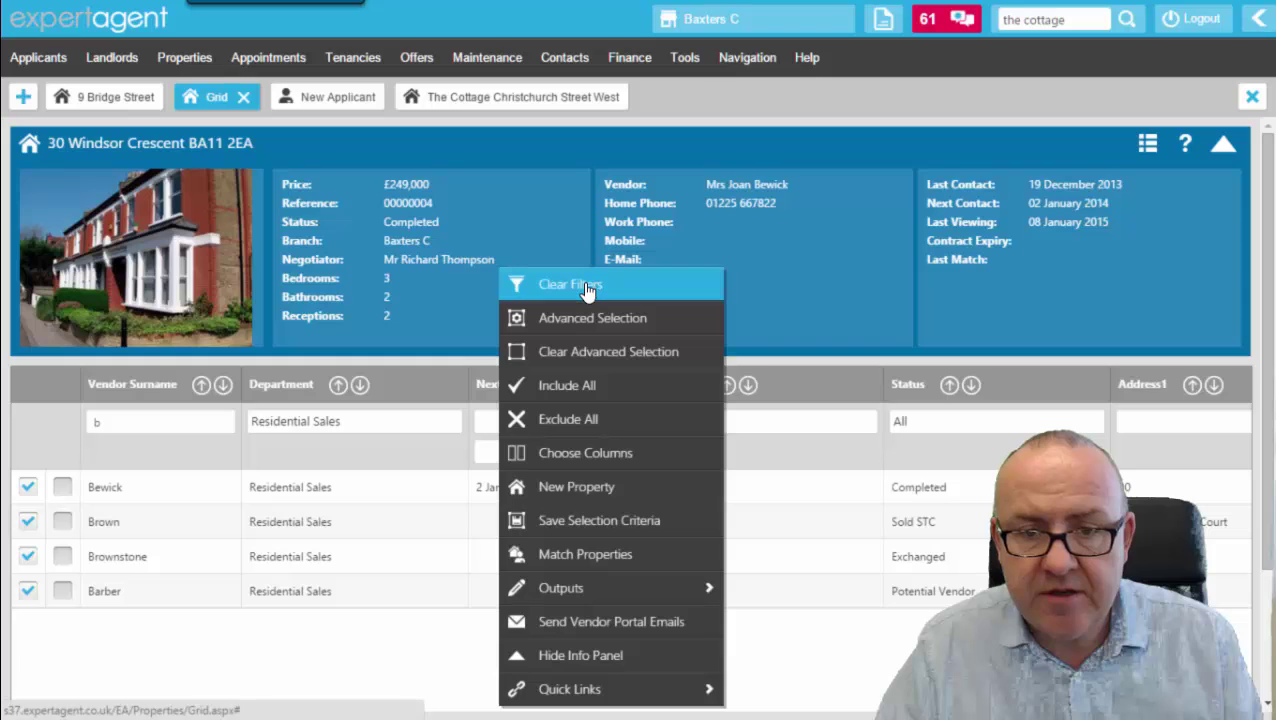
{"action": "left_click", "coordinate": [587, 287]}
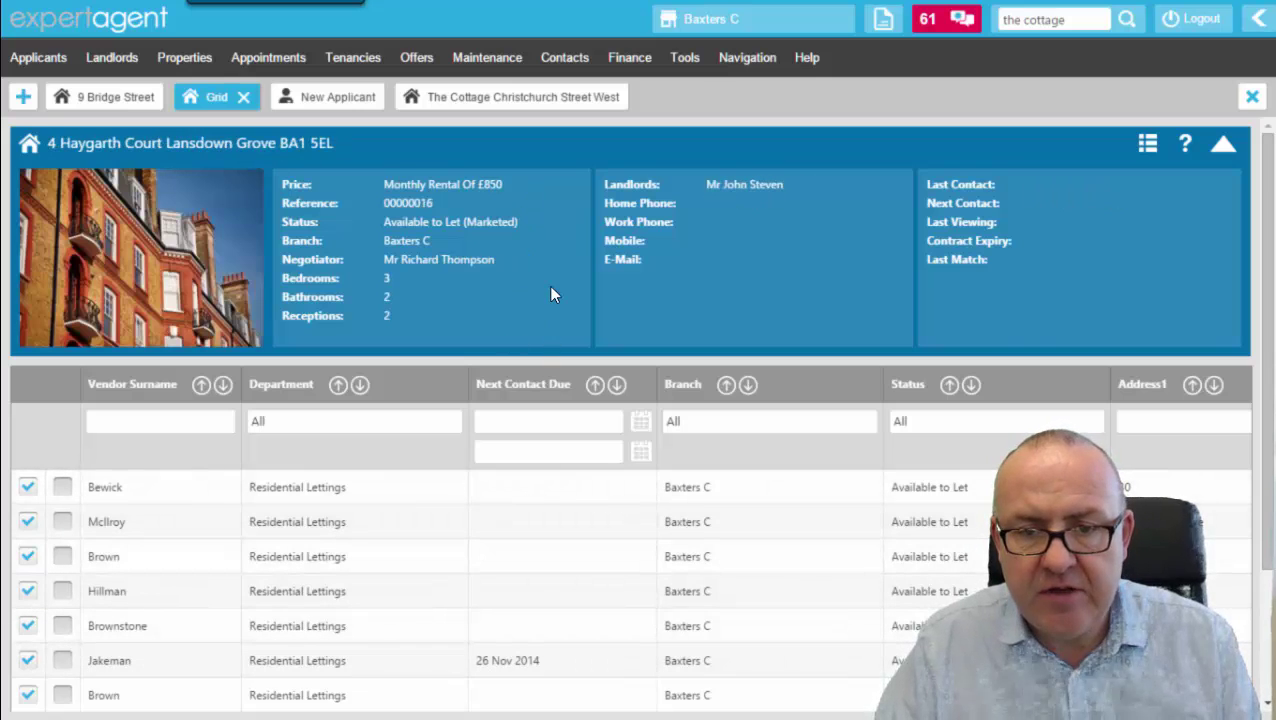
{"action": "right_click", "coordinate": [548, 285]}
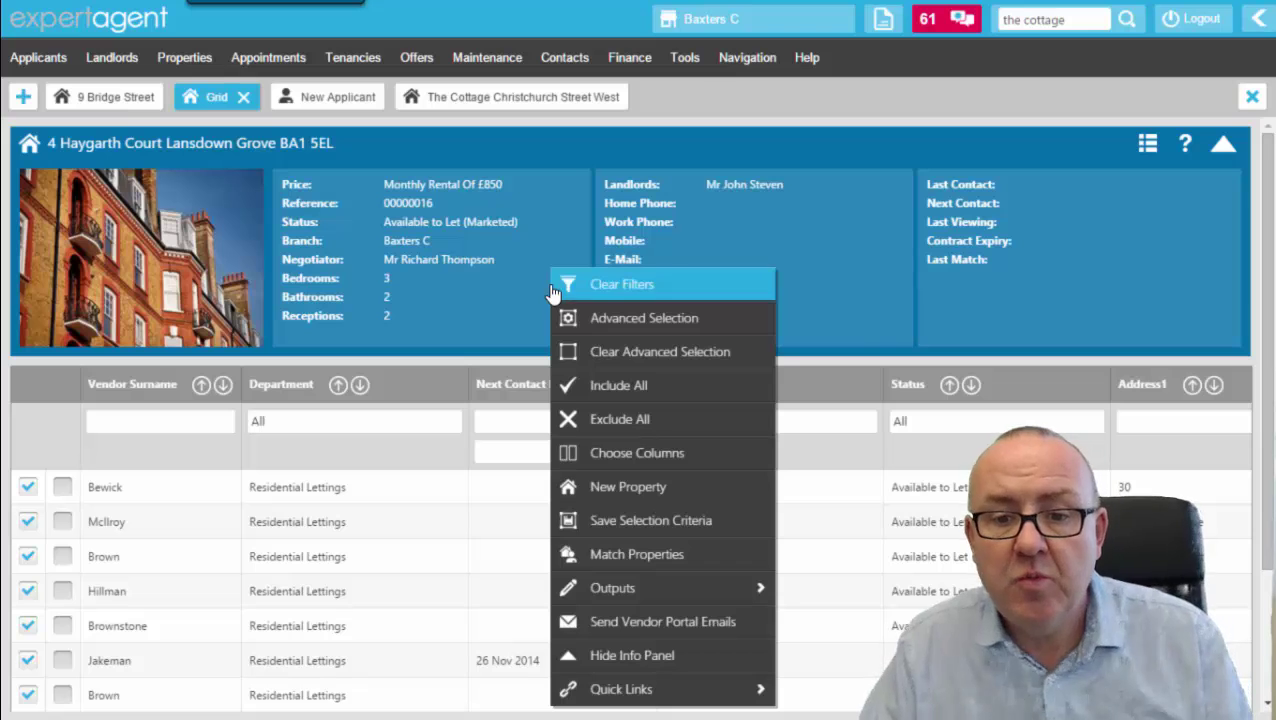
Pick Vendor Surname, Department and Status as grid columns, move Status to the top, and save.
{"action": "left_click", "coordinate": [624, 455]}
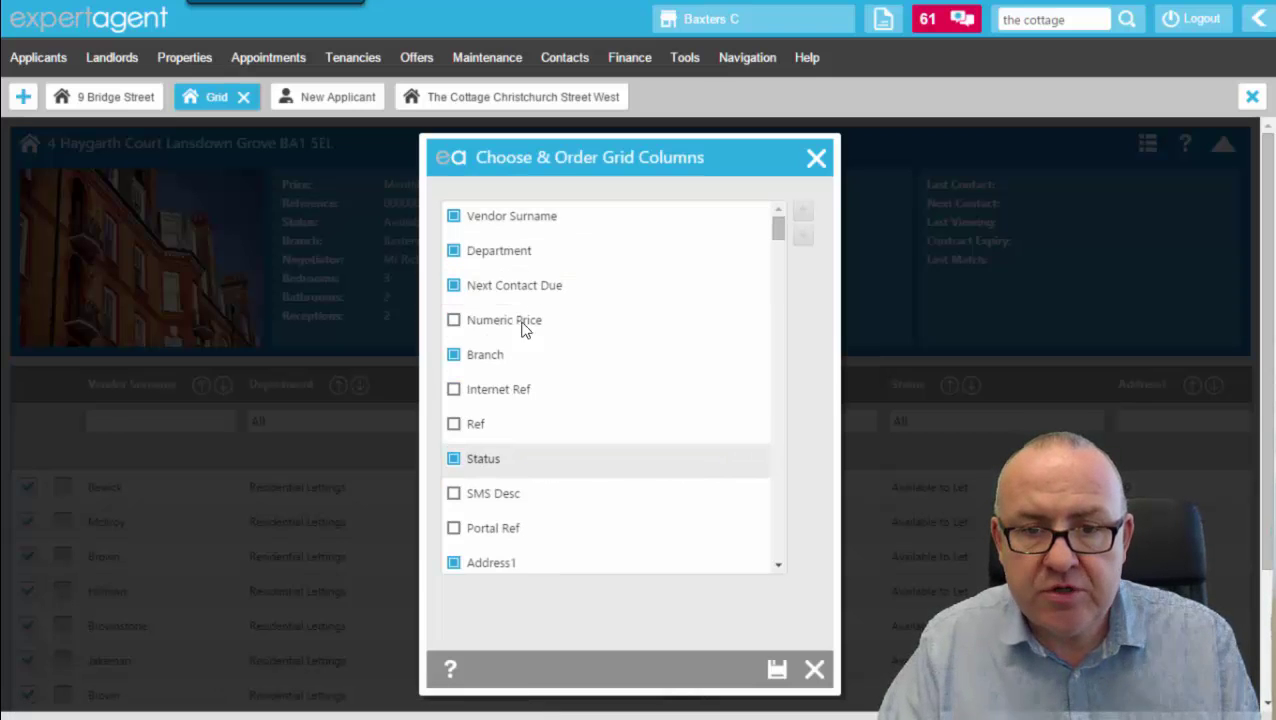
{"action": "left_click", "coordinate": [566, 228]}
{"action": "left_click", "coordinate": [524, 258]}
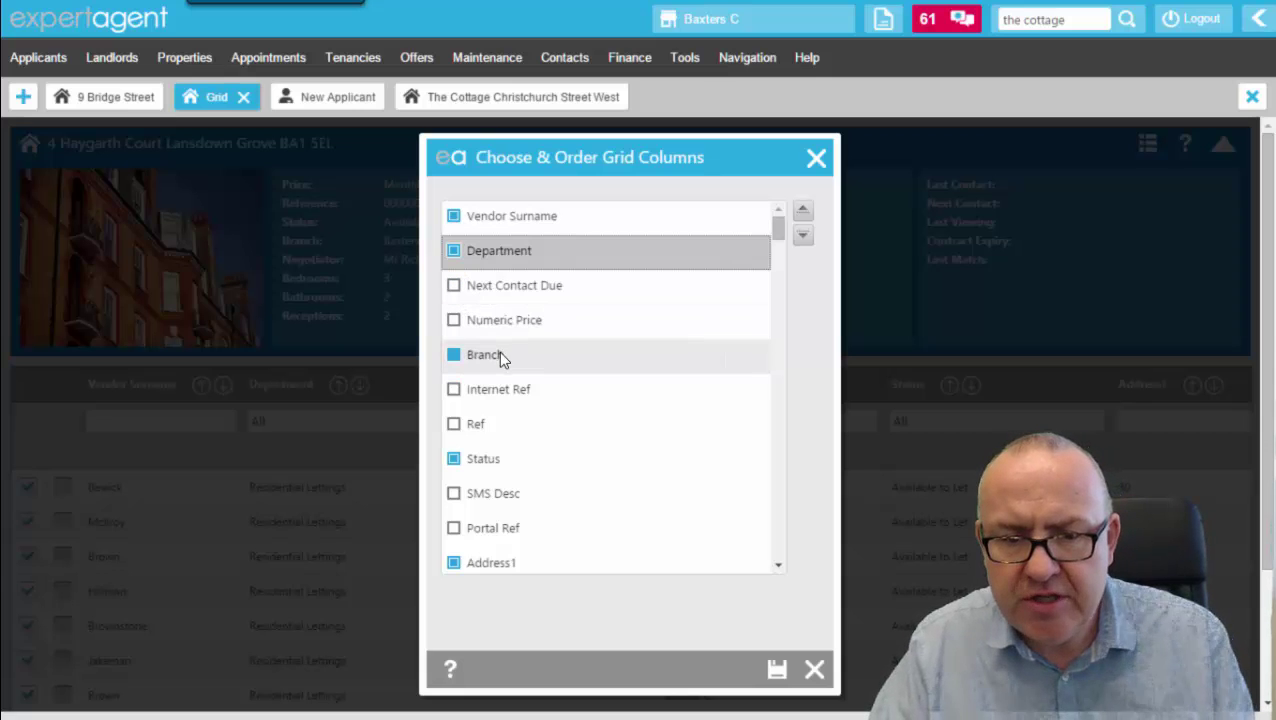
{"action": "left_click", "coordinate": [497, 457]}
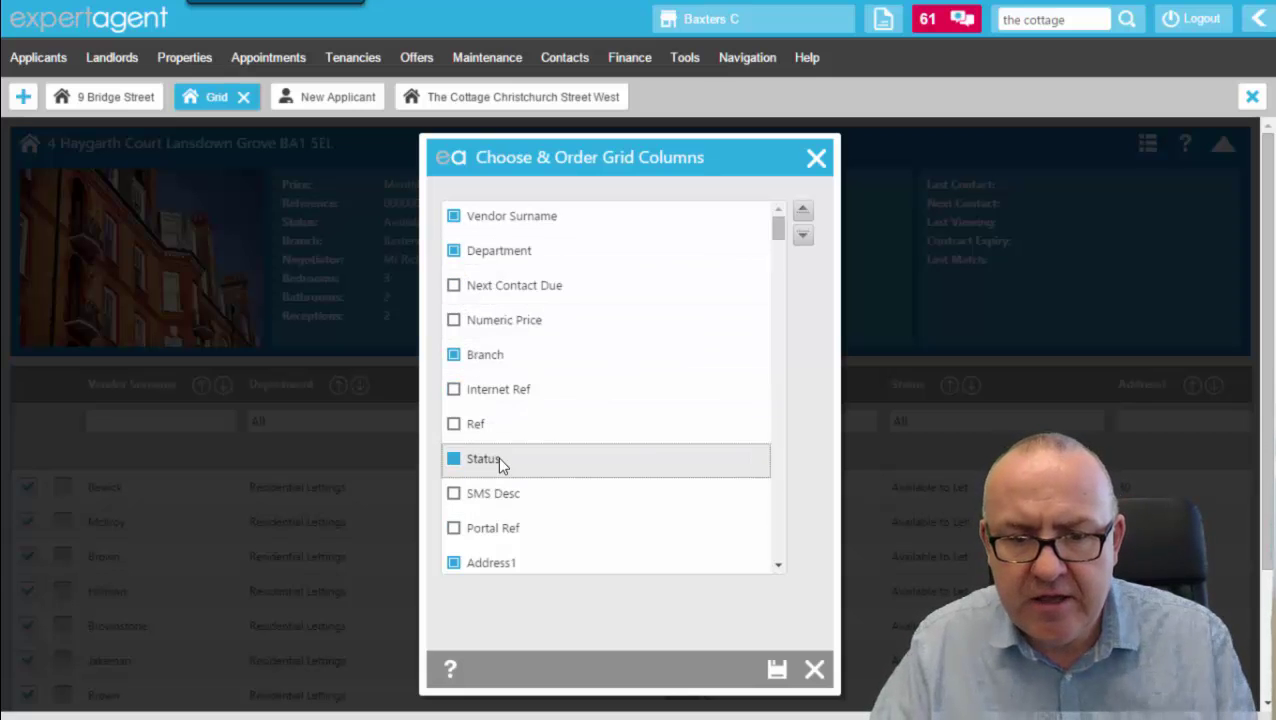
{"action": "left_click", "coordinate": [802, 211]}
{"action": "left_click", "coordinate": [802, 211]}
{"action": "left_click", "coordinate": [802, 211]}
{"action": "left_click", "coordinate": [802, 211]}
{"action": "left_click", "coordinate": [802, 211]}
{"action": "left_click", "coordinate": [802, 211]}
{"action": "left_click", "coordinate": [802, 211]}
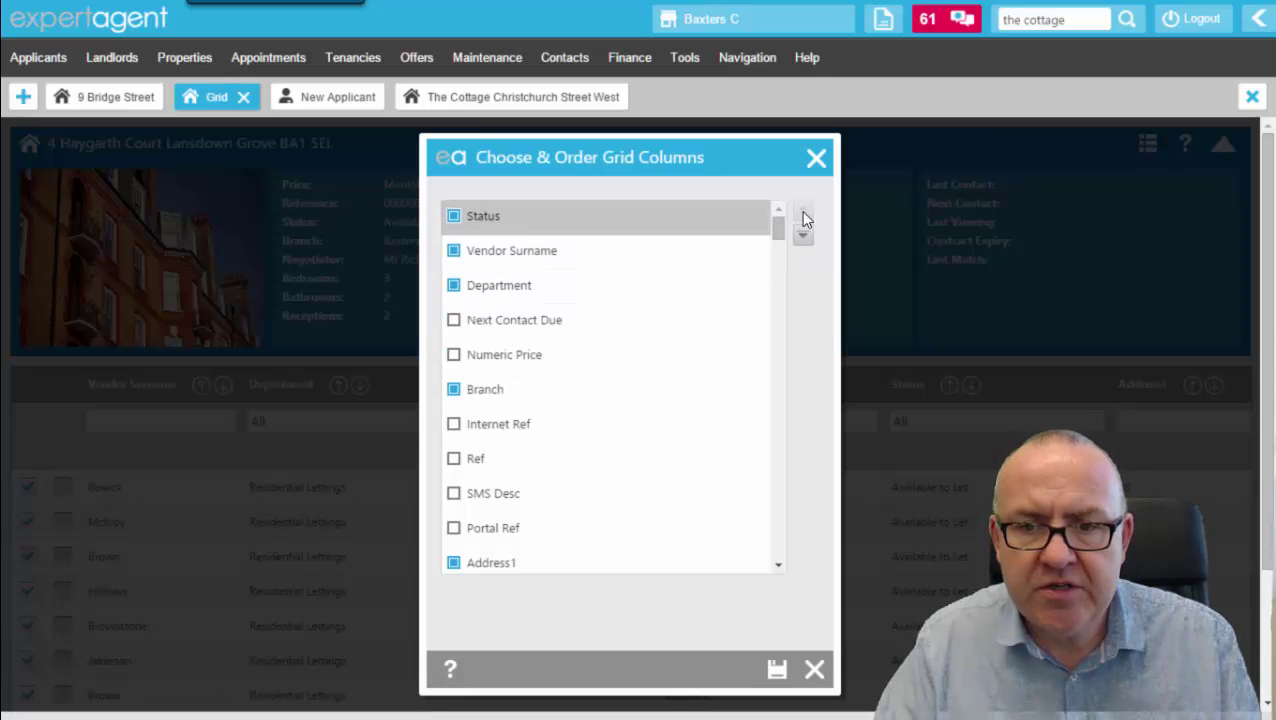
{"action": "left_click", "coordinate": [778, 672]}
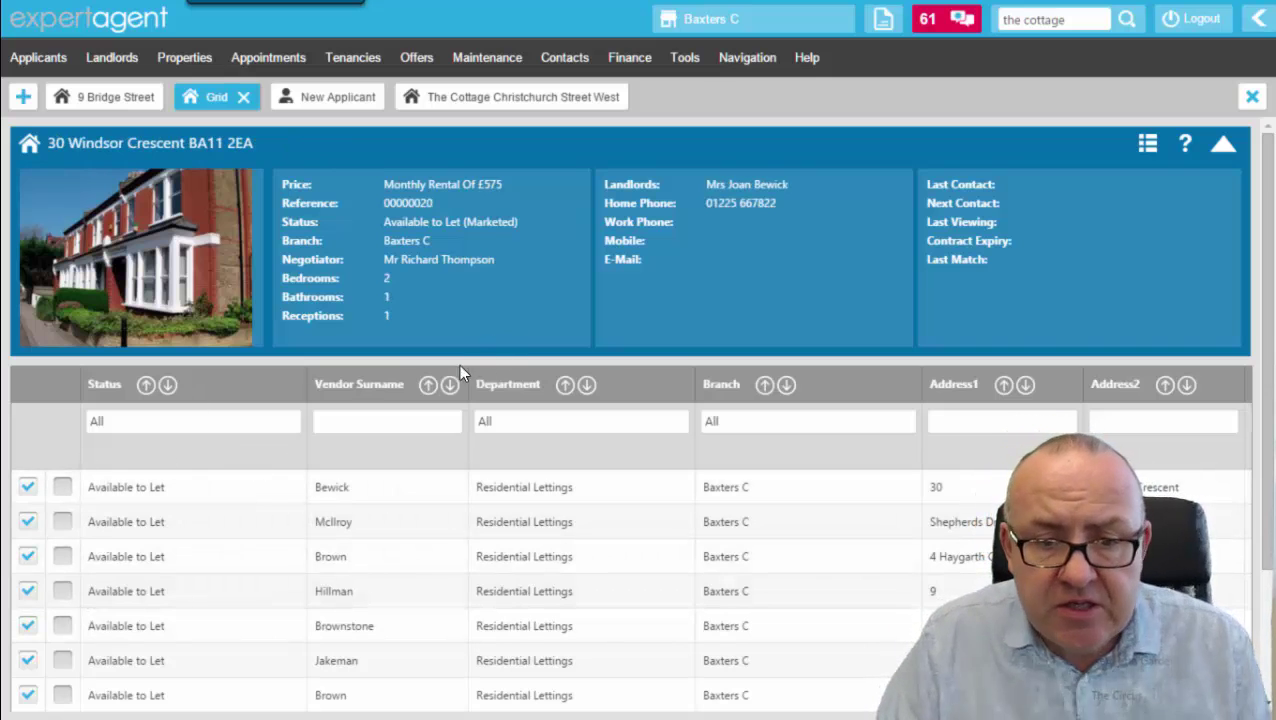
{"action": "right_click", "coordinate": [549, 237]}
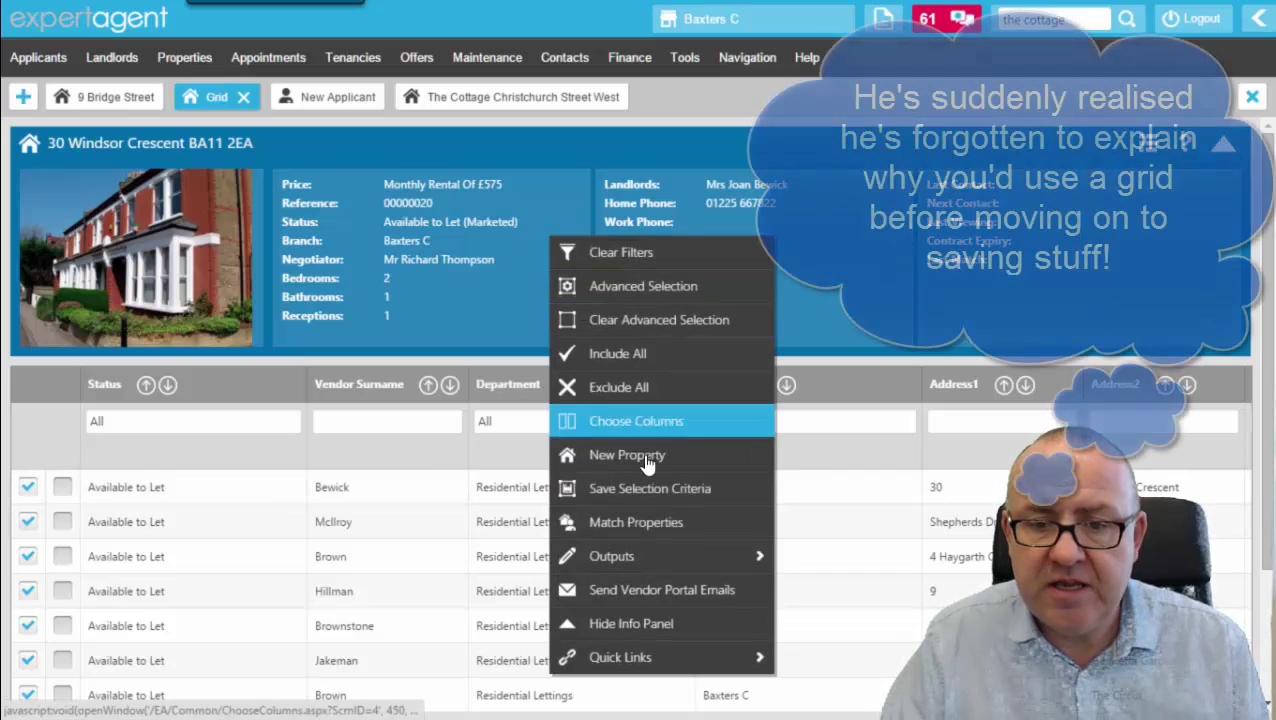
{"action": "mouse_move", "coordinate": [633, 562]}
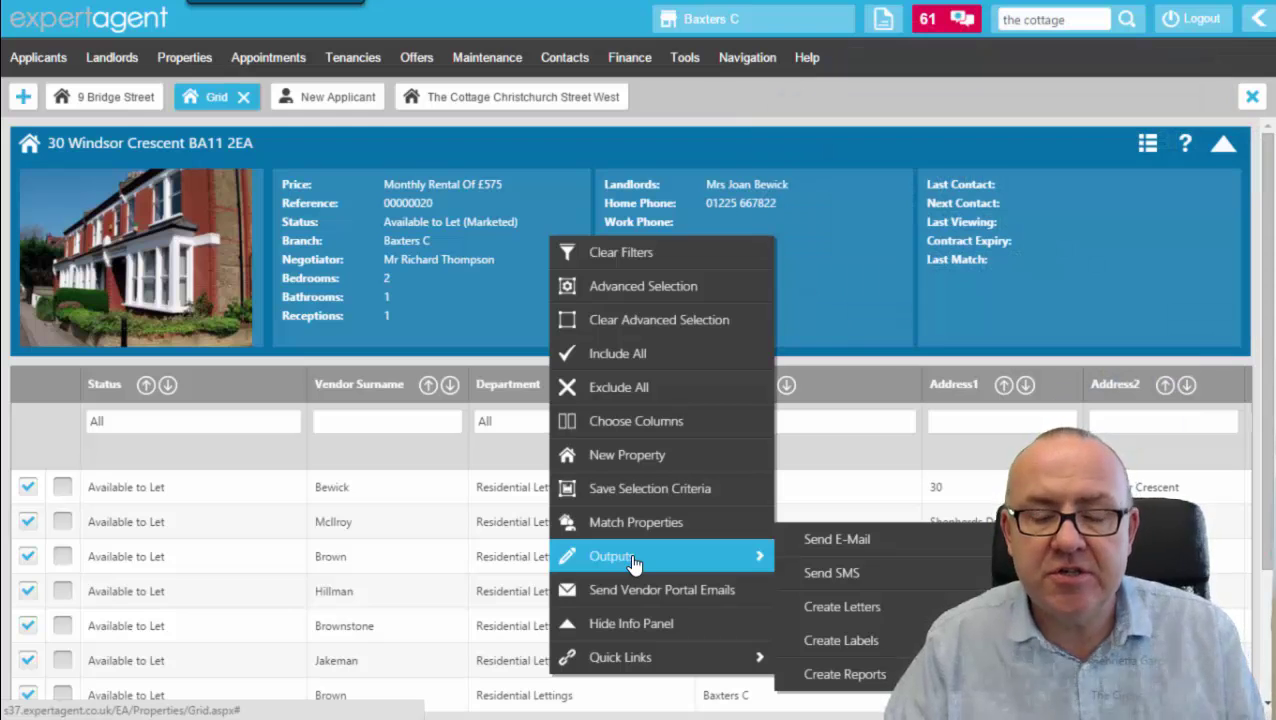
{"action": "left_click", "coordinate": [502, 316]}
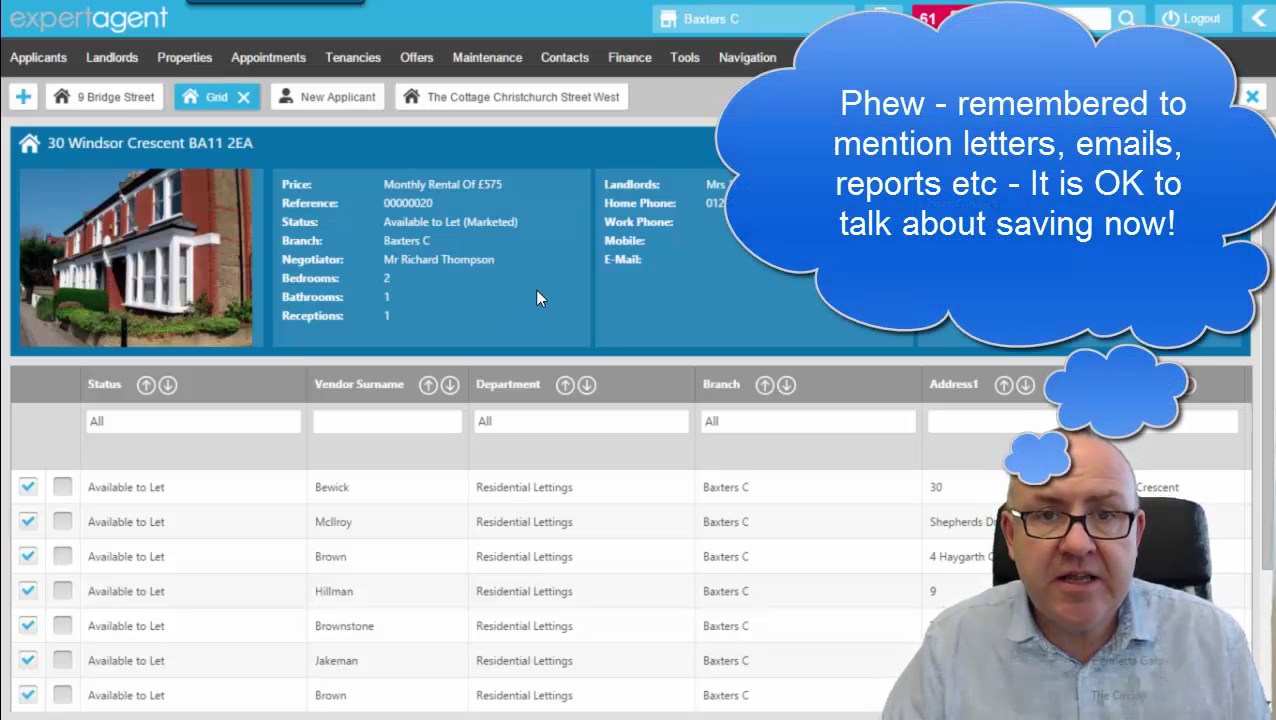
Filter the Status column to On Market / Available to Let only.
{"action": "left_click", "coordinate": [148, 431]}
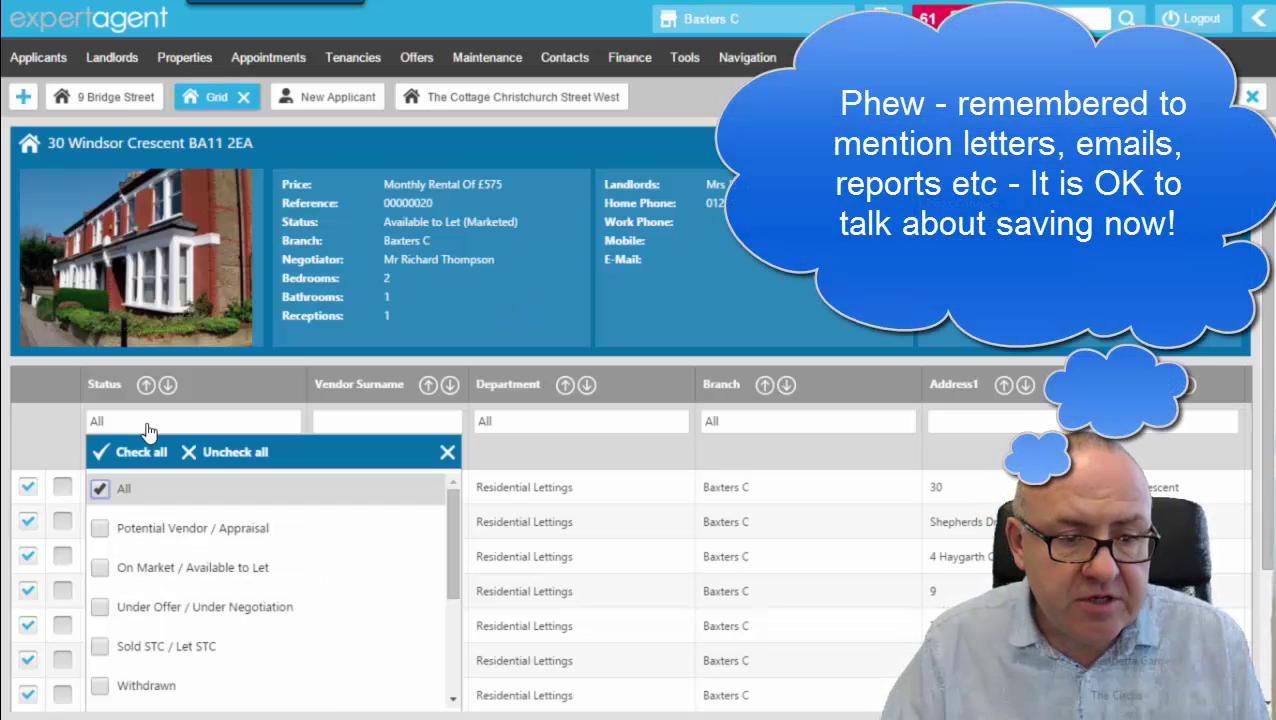
{"action": "left_click", "coordinate": [108, 491]}
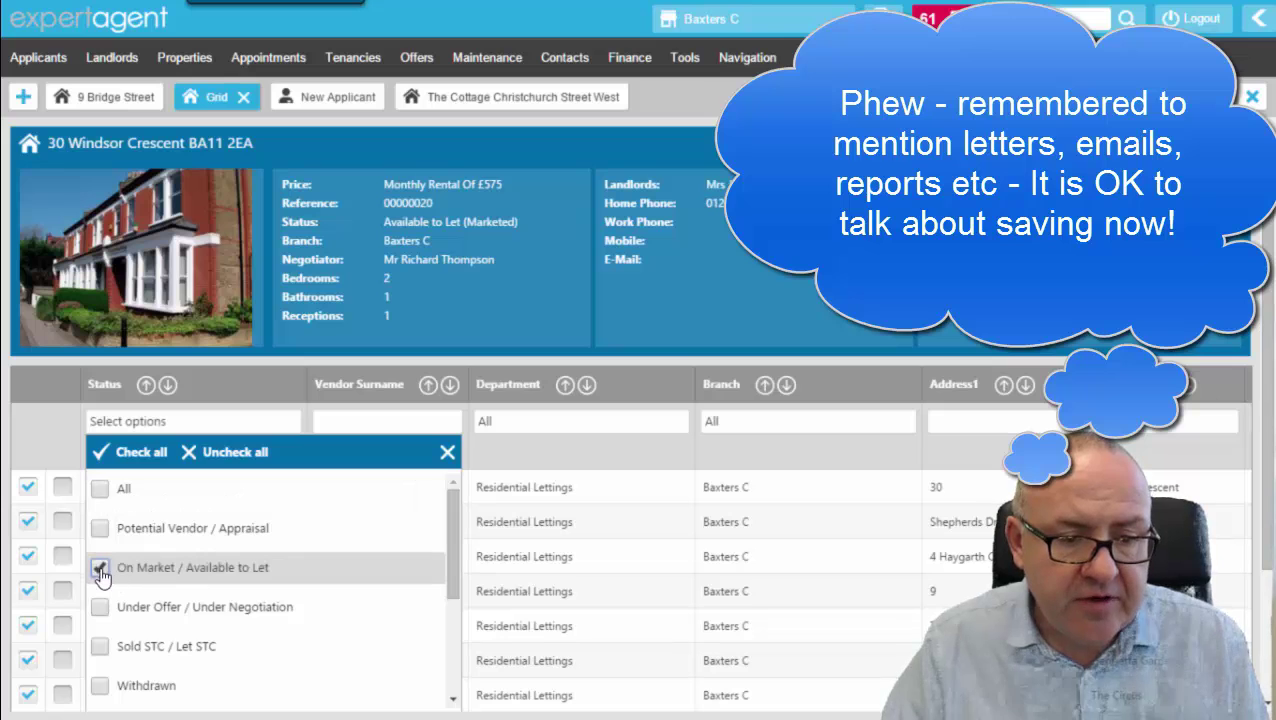
{"action": "left_click", "coordinate": [101, 571]}
{"action": "left_click", "coordinate": [447, 315]}
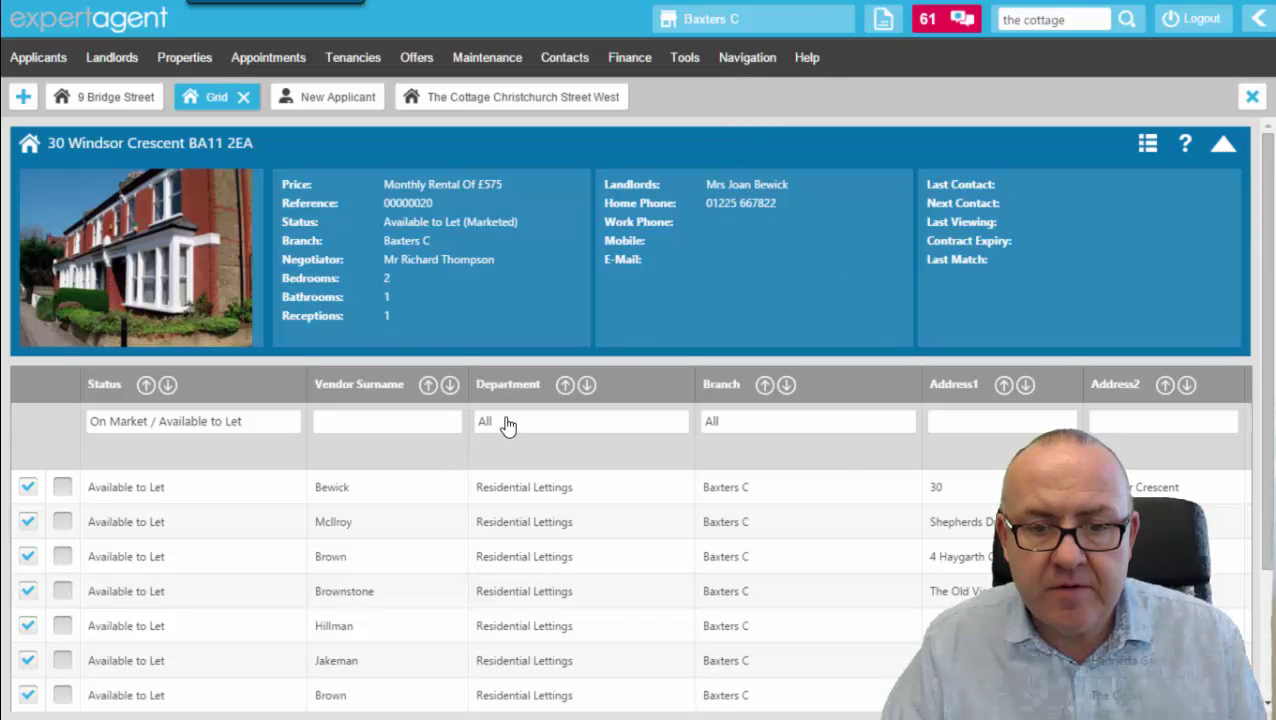
Filter the Department column to Residential Sales only.
{"action": "left_click", "coordinate": [506, 425]}
{"action": "left_click", "coordinate": [489, 492]}
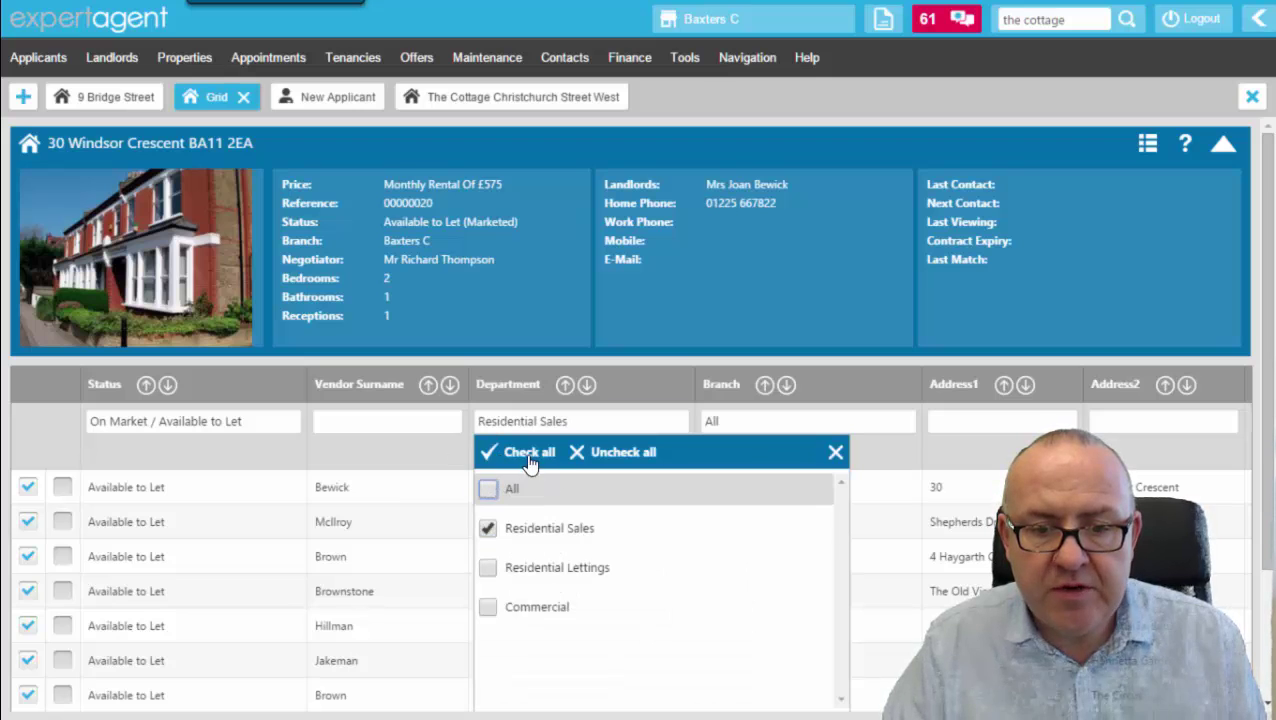
{"action": "left_click", "coordinate": [557, 321]}
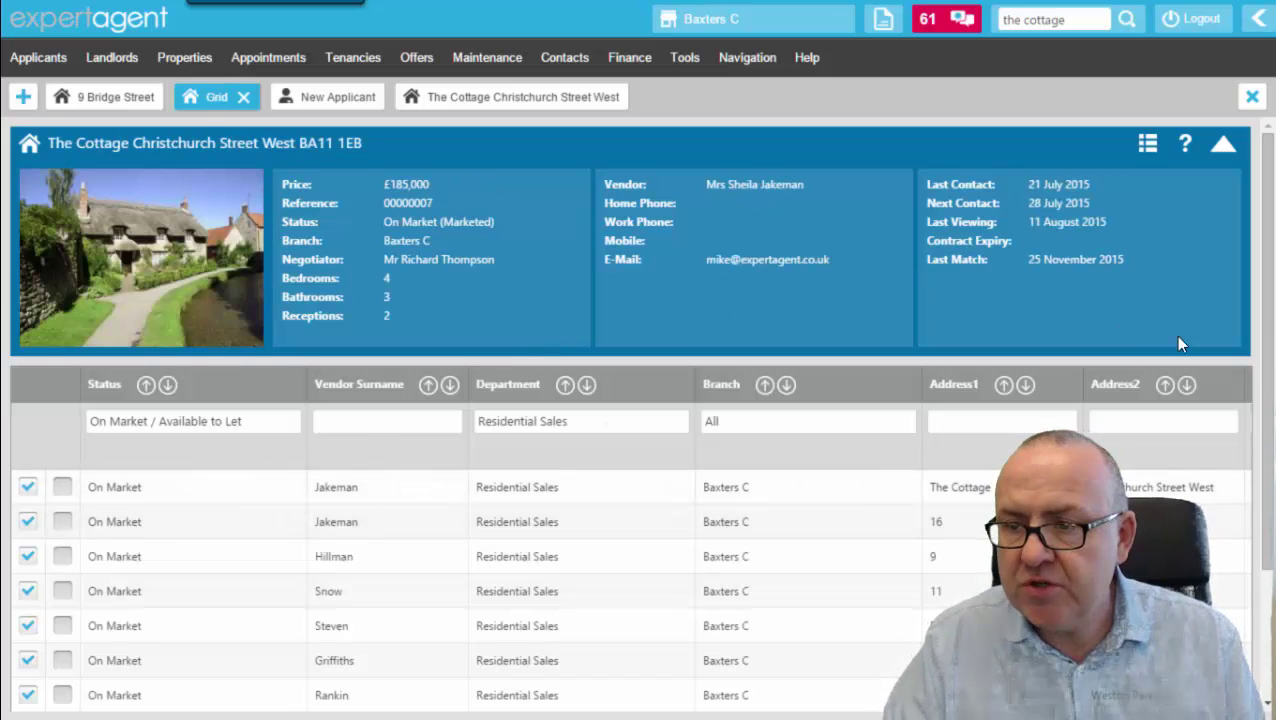
{"action": "left_click_drag", "start_coordinate": [1270, 352], "coordinate": [1272, 484]}
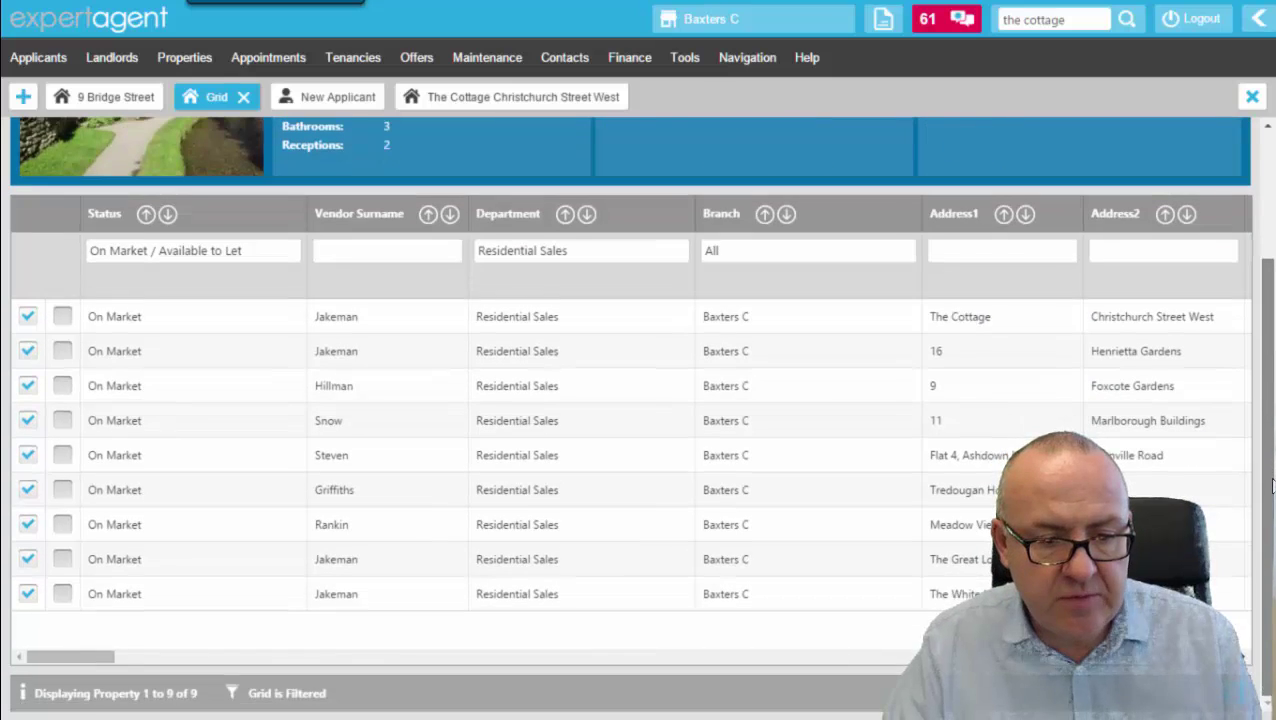
{"action": "scroll", "coordinate": [1272, 484], "scroll_direction": "up", "scroll_amount": 3}
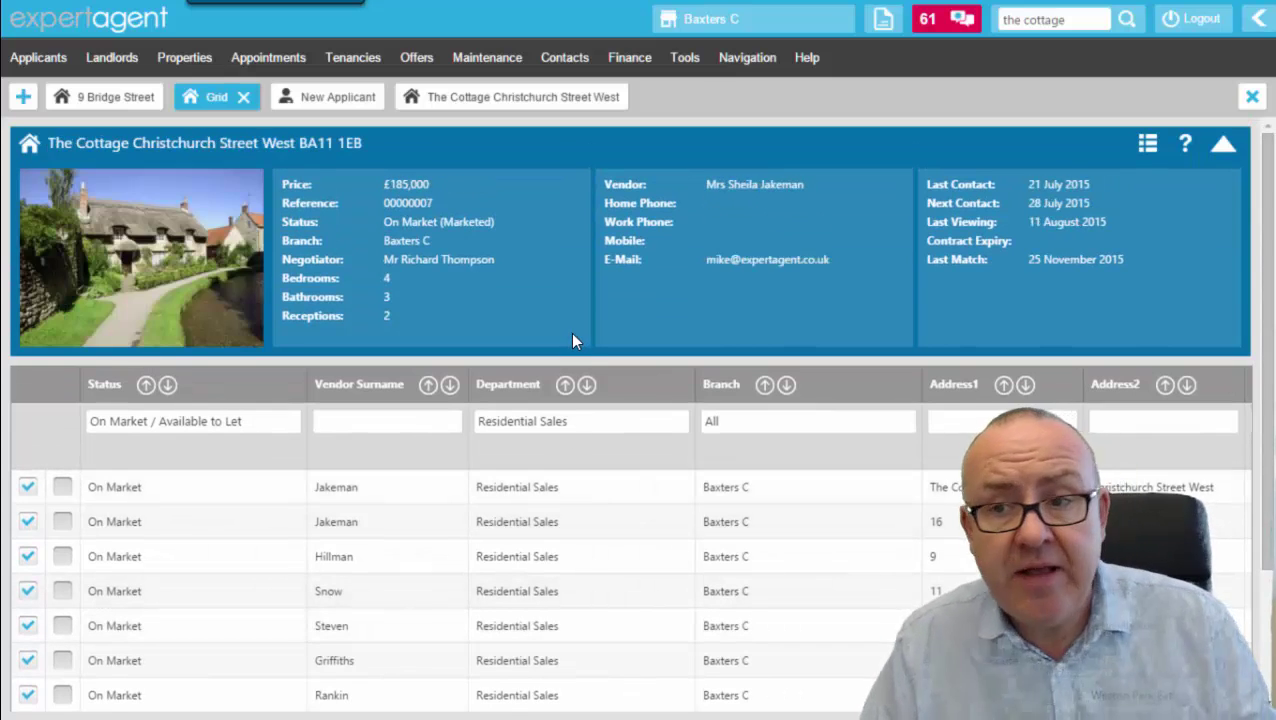
Save the grid's current filters as a selection named 'resi on markets' and confirm.
{"action": "right_click", "coordinate": [544, 230]}
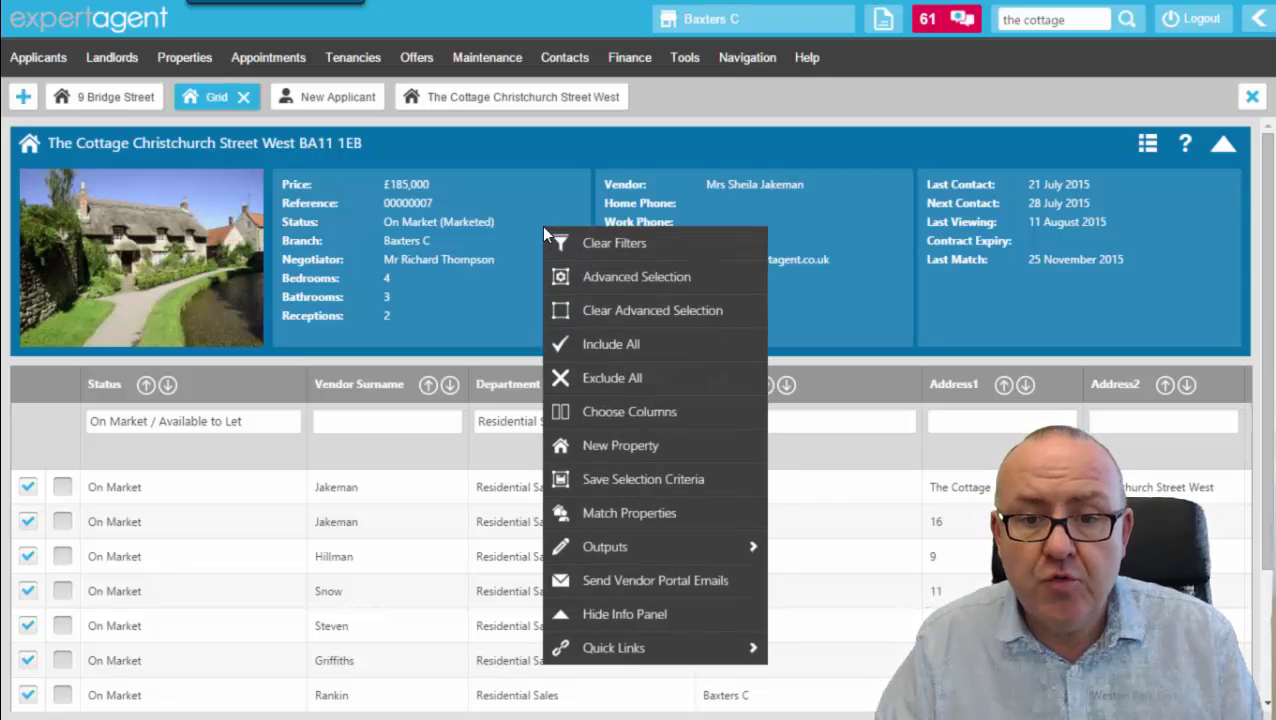
{"action": "left_click", "coordinate": [617, 485]}
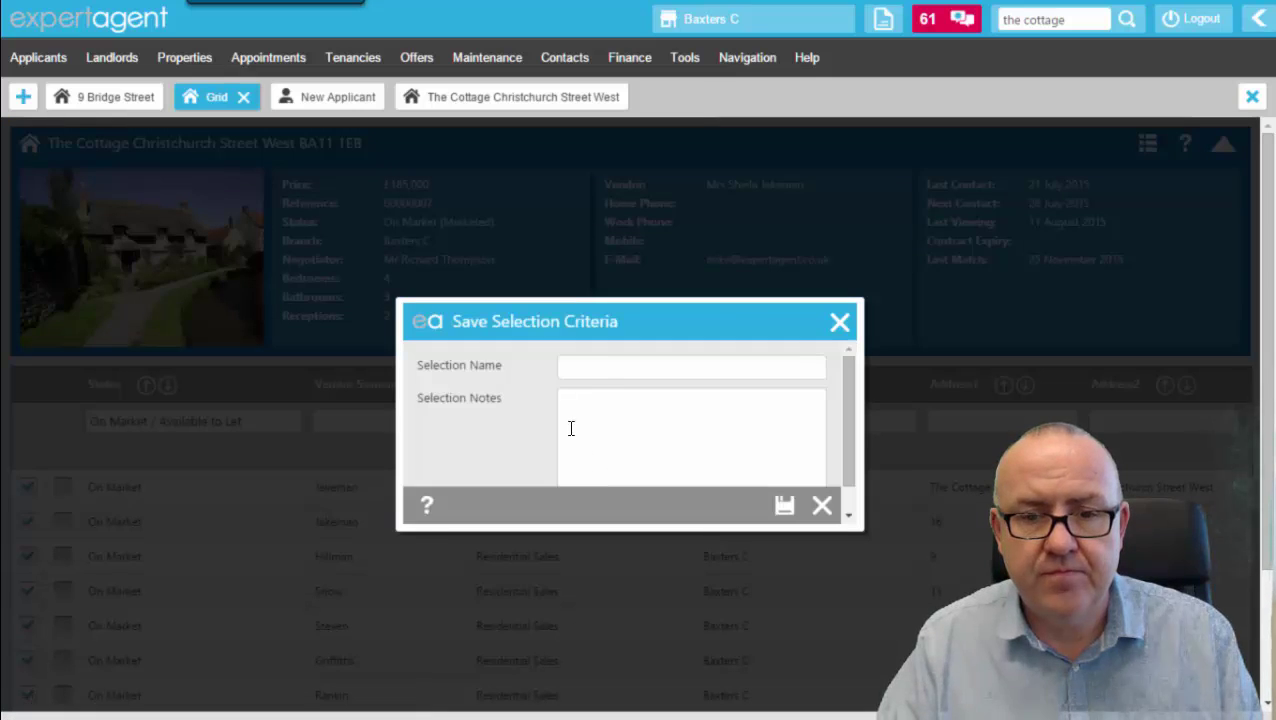
{"action": "left_click", "coordinate": [613, 363]}
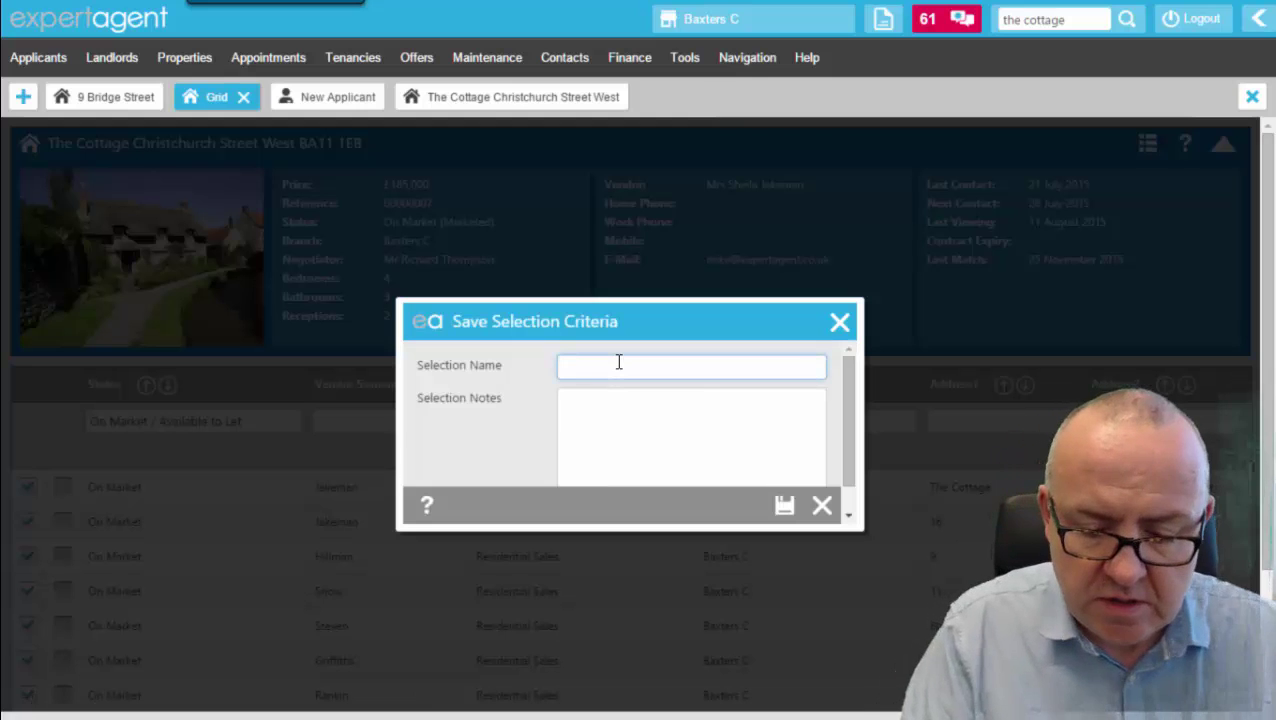
{"action": "type", "text": "res"}
{"action": "key", "text": "BackSpace"}
{"action": "key", "text": "BackSpace"}
{"action": "type", "text": "esi on m"}
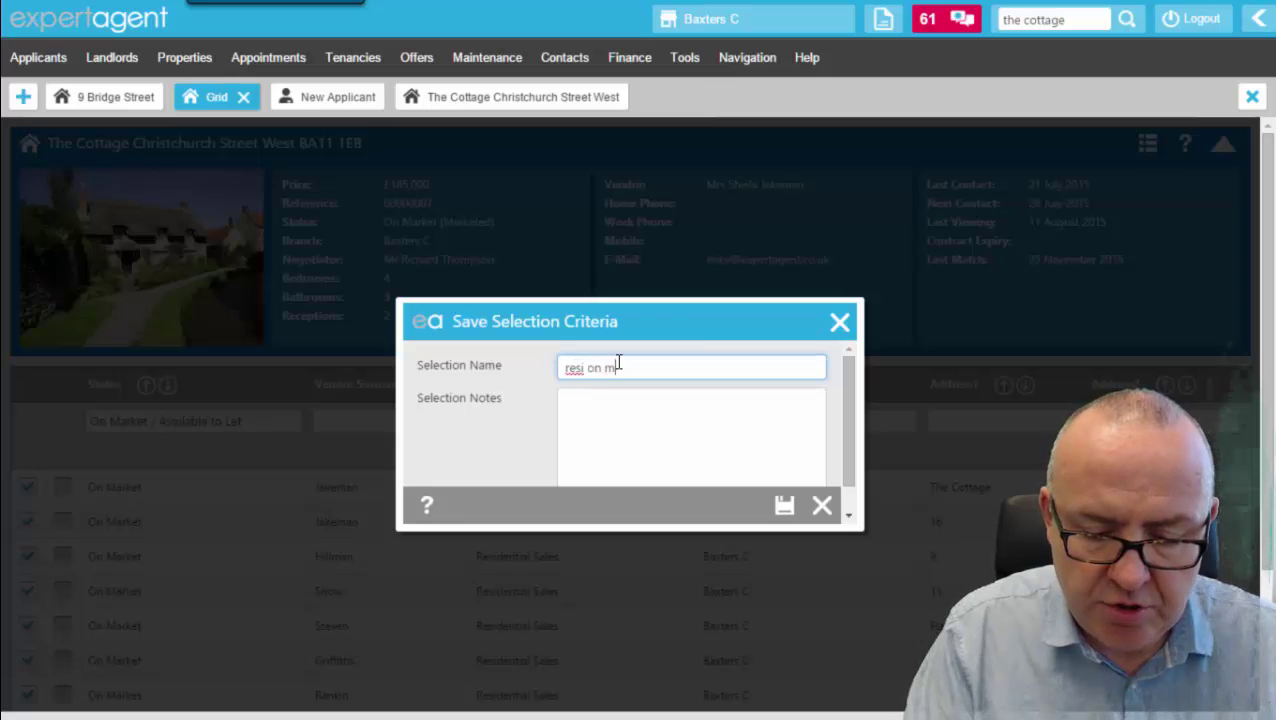
{"action": "type", "text": "arkets"}
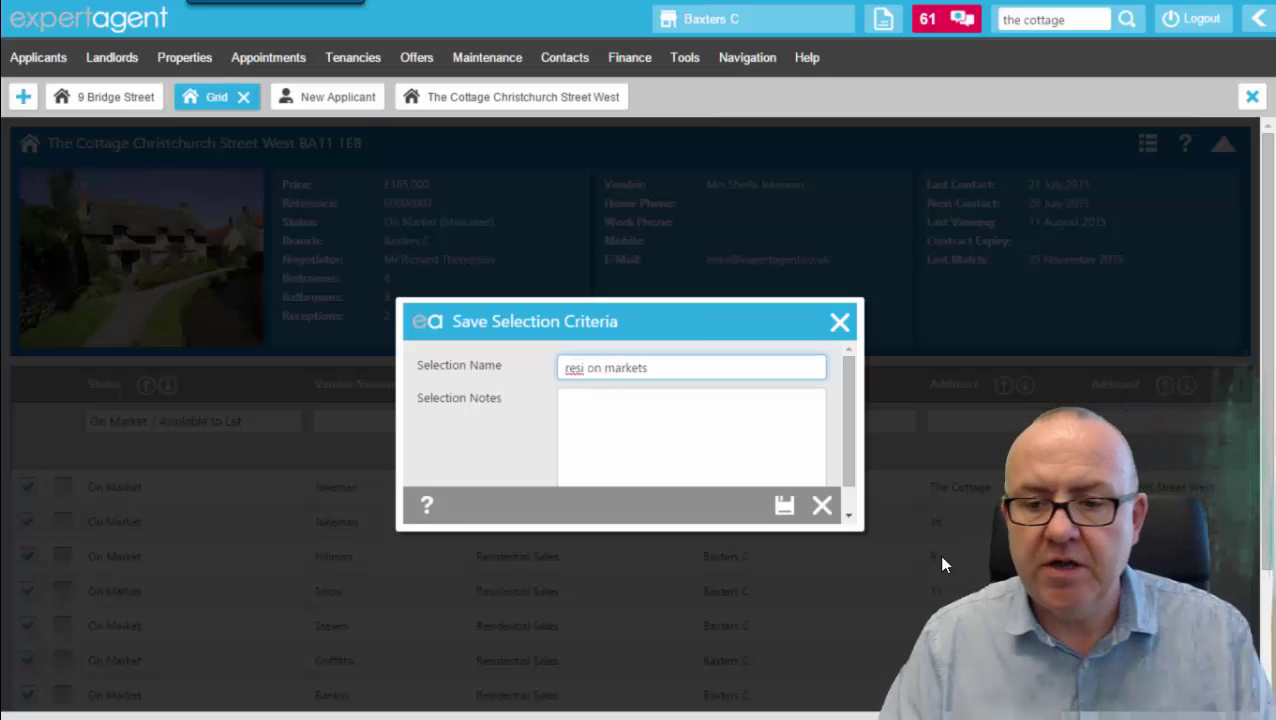
{"action": "left_click", "coordinate": [787, 510]}
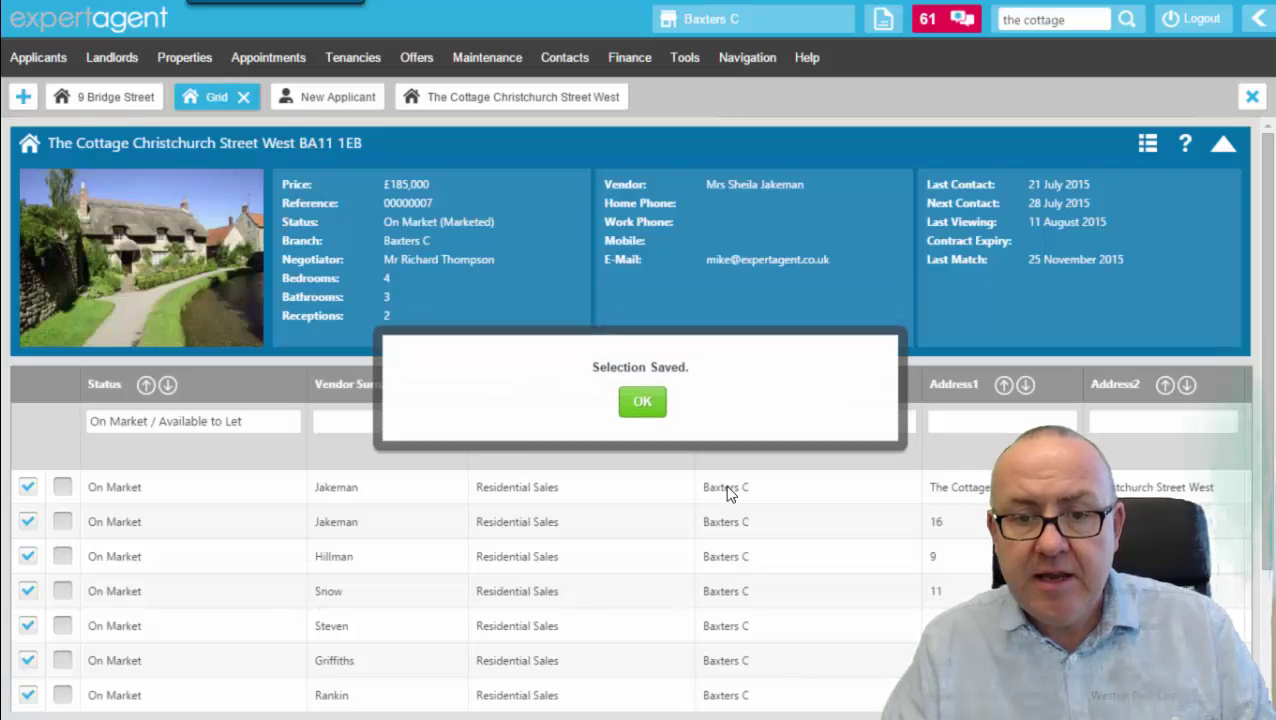
{"action": "left_click", "coordinate": [652, 408]}
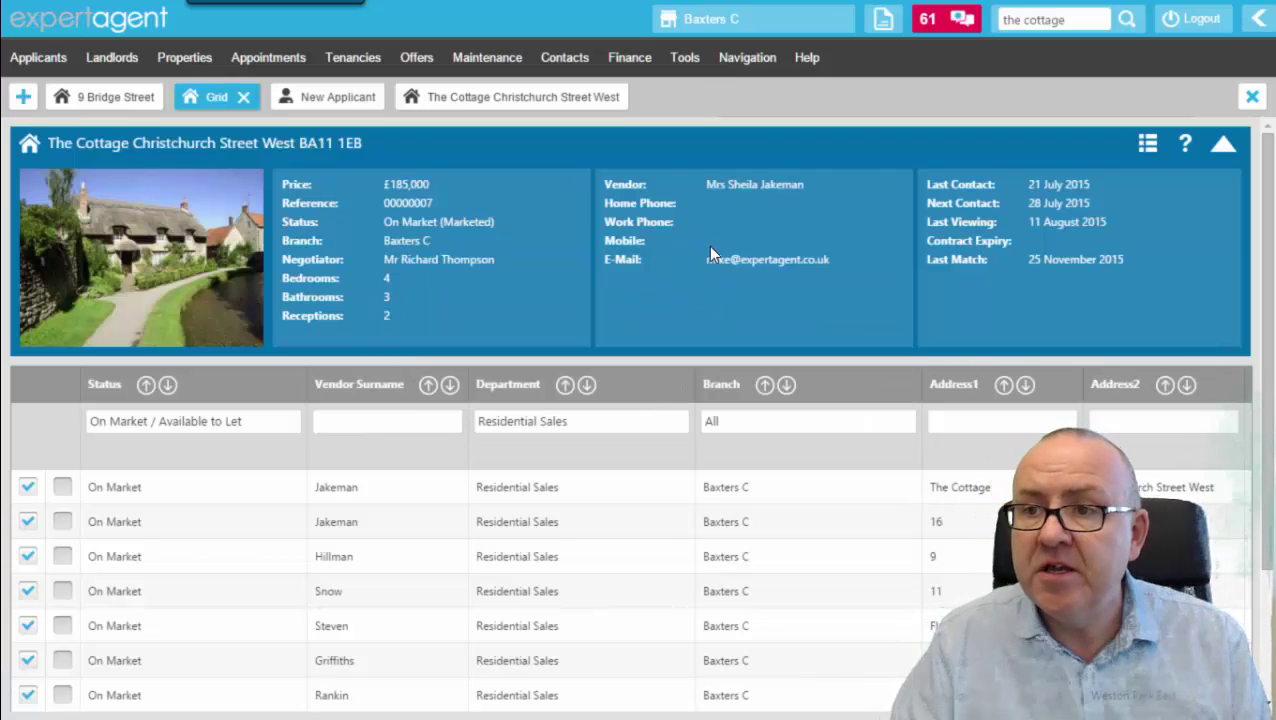
Slide out the quick links panel and bring up its Configure Toolbar Quick Links settings.
{"action": "left_click", "coordinate": [1262, 20]}
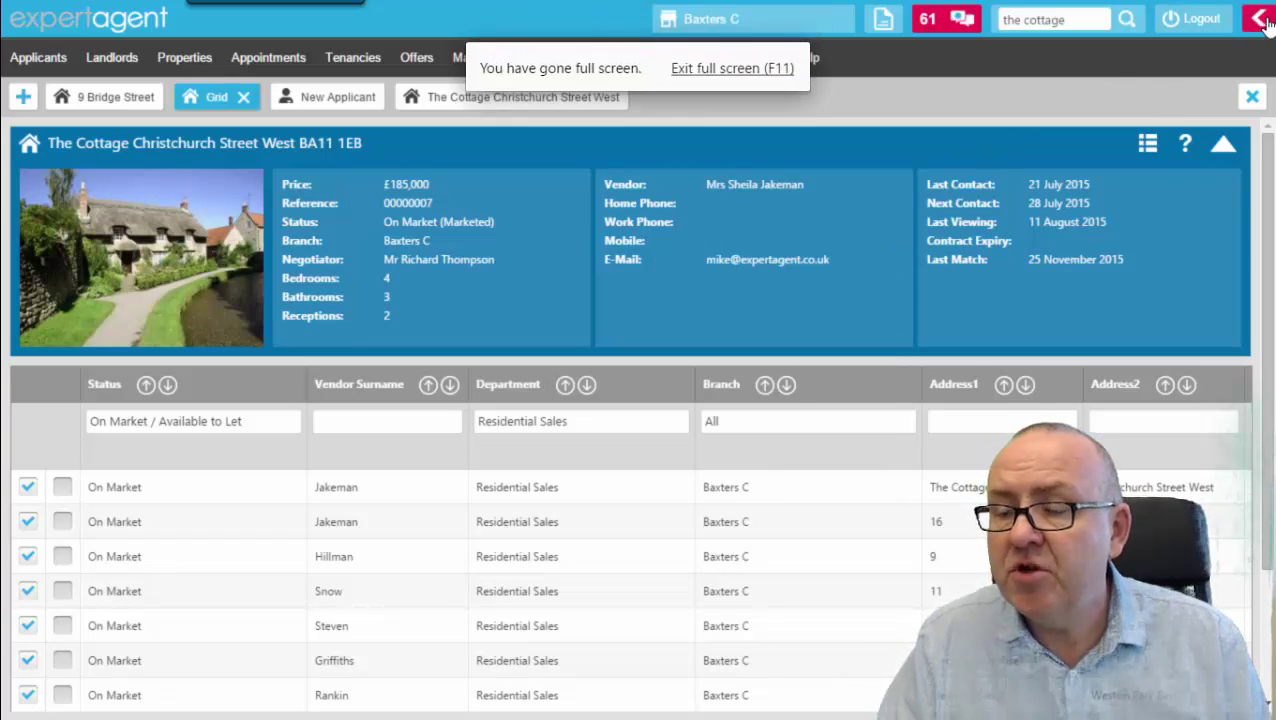
{"action": "left_click", "coordinate": [1260, 21]}
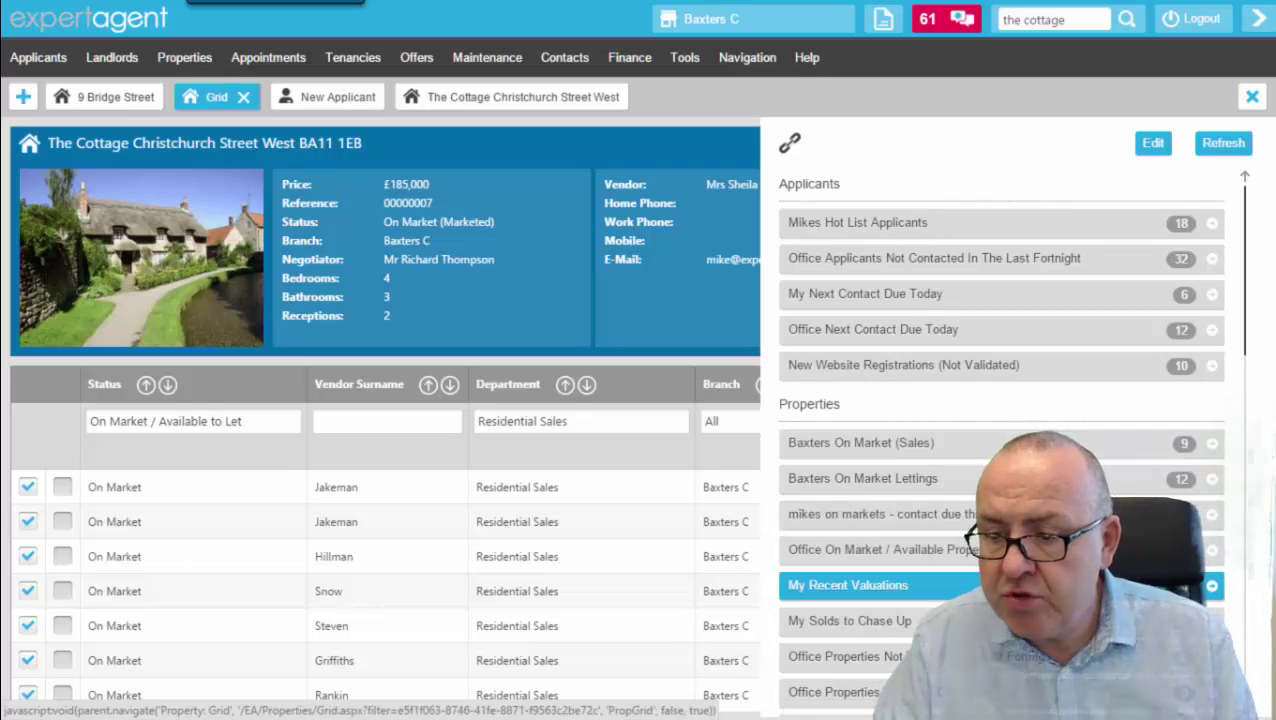
{"action": "mouse_move", "coordinate": [1245, 285]}
{"action": "left_mouse_down"}
{"action": "mouse_move", "coordinate": [1245, 333]}
{"action": "mouse_move", "coordinate": [1252, 262]}
{"action": "left_mouse_up"}
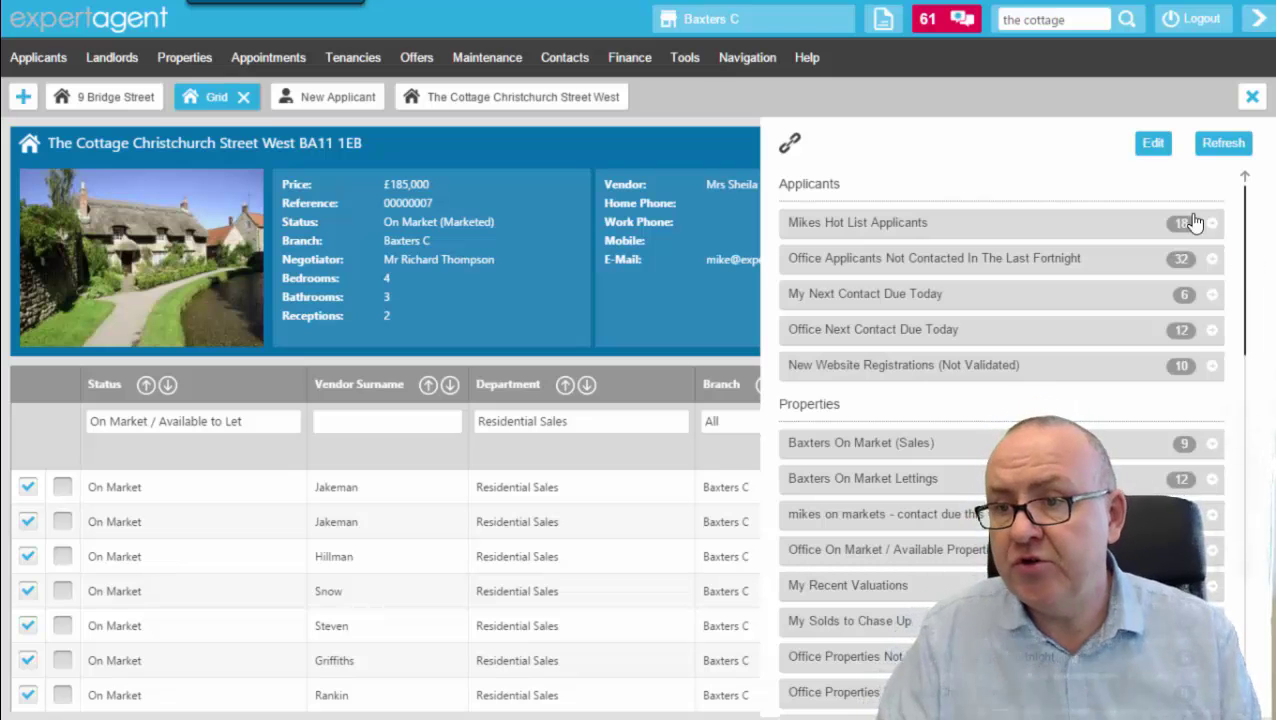
{"action": "left_click", "coordinate": [1153, 146]}
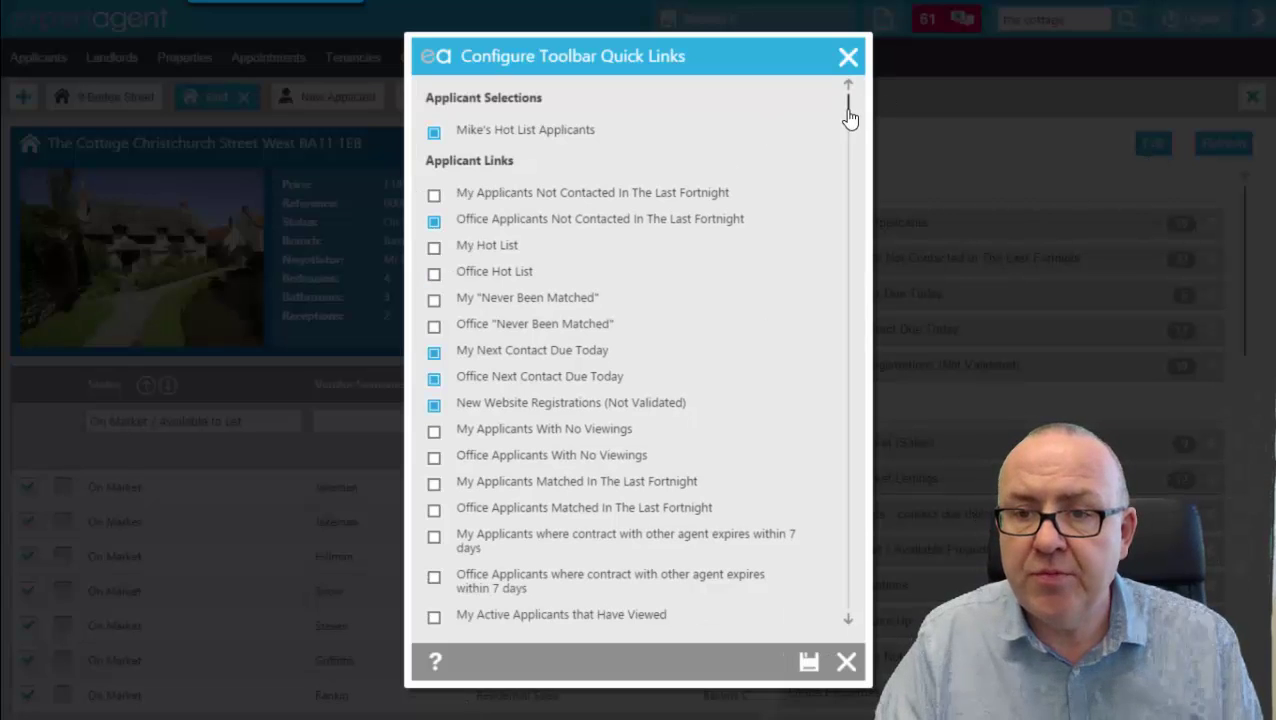
Tick 'resi on markets' under Property Selections in the toolbar quick links and save.
{"action": "left_click_drag", "start_coordinate": [848, 118], "coordinate": [855, 179]}
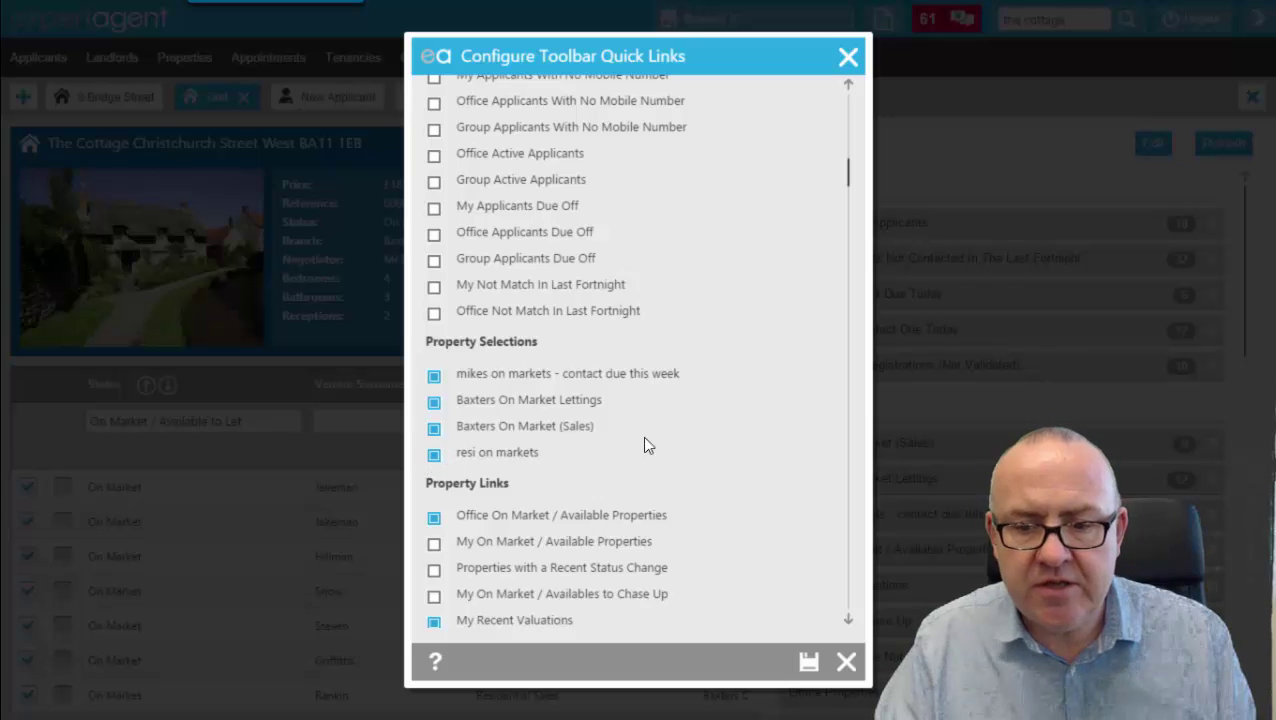
{"action": "left_click", "coordinate": [808, 664]}
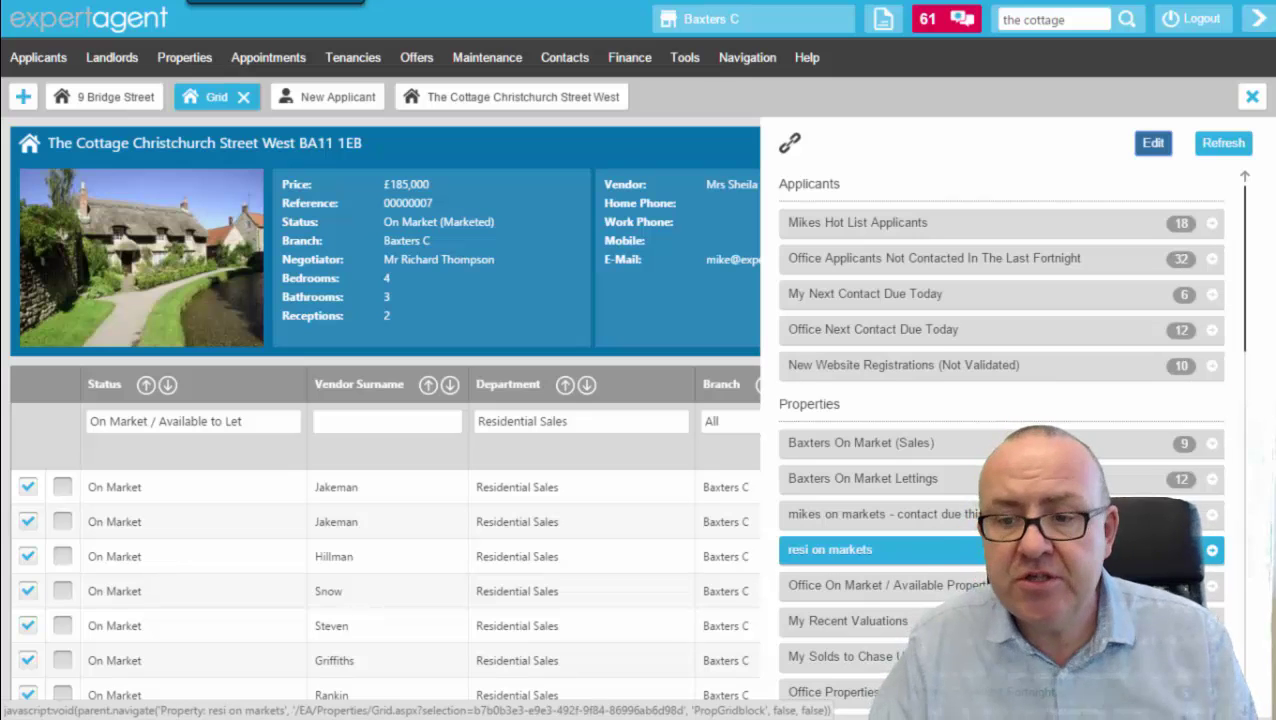
Load the 'resi on markets' property list from the quick links panel.
{"action": "left_click", "coordinate": [926, 565]}
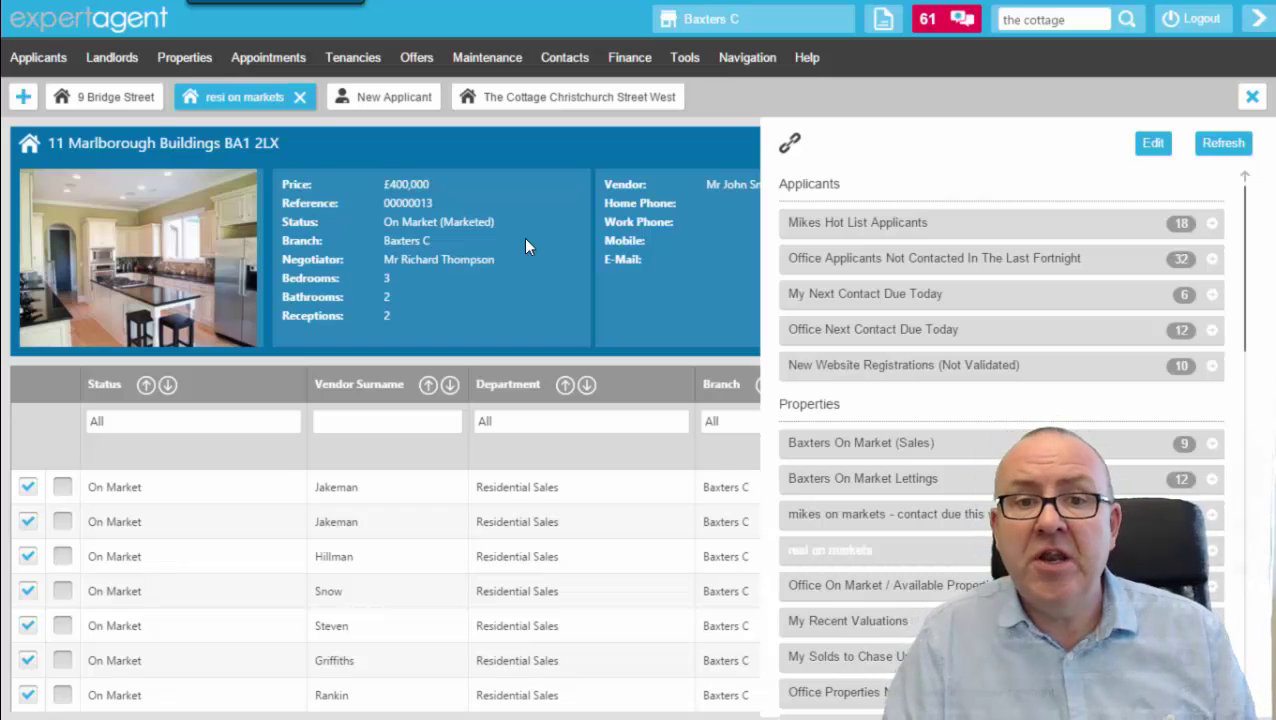
{"action": "left_click", "coordinate": [200, 57]}
Go to the property Dashboard and tick 'resi on markets' in its Dashboard Quick Links settings.
{"action": "left_click", "coordinate": [290, 137]}
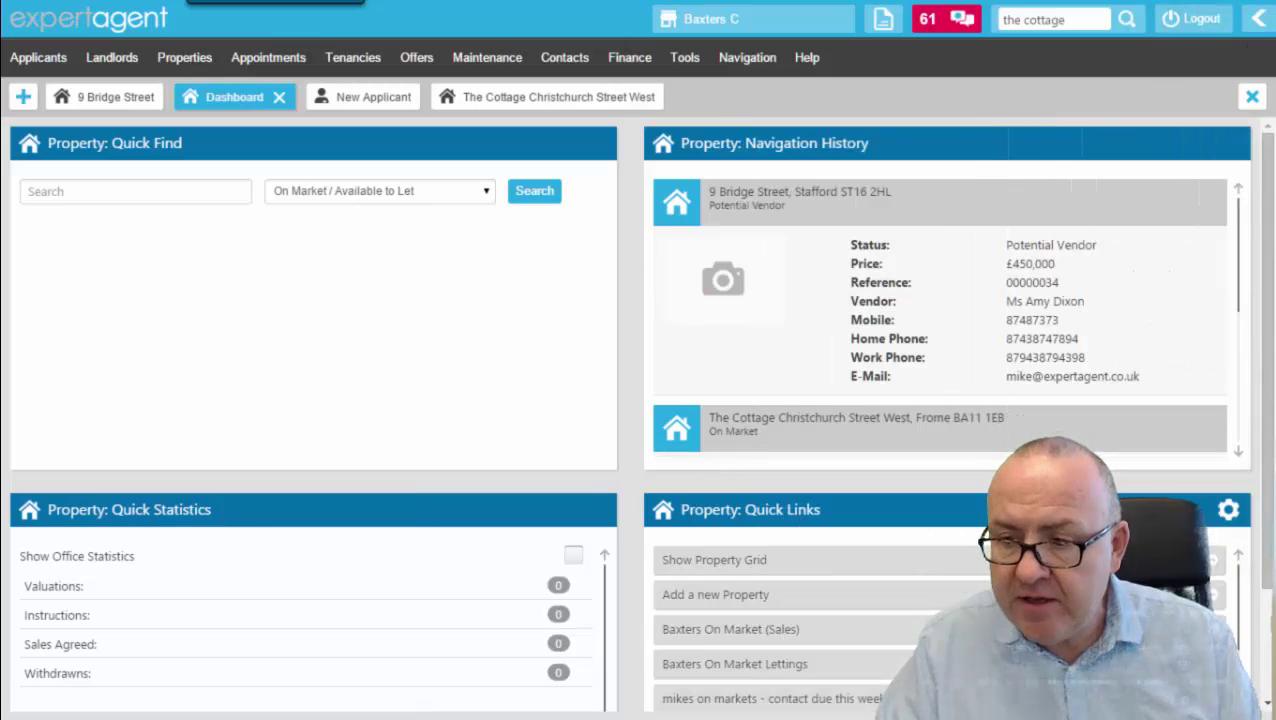
{"action": "left_click", "coordinate": [1227, 512]}
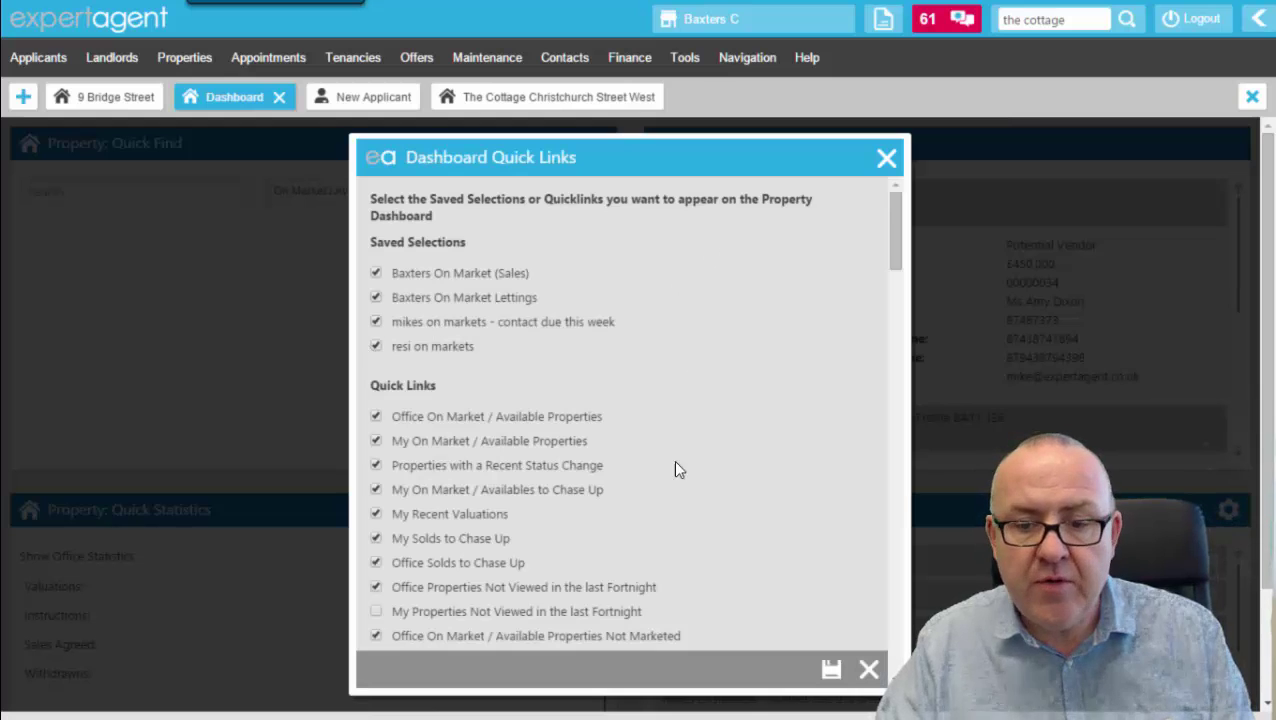
{"action": "left_click", "coordinate": [834, 658]}
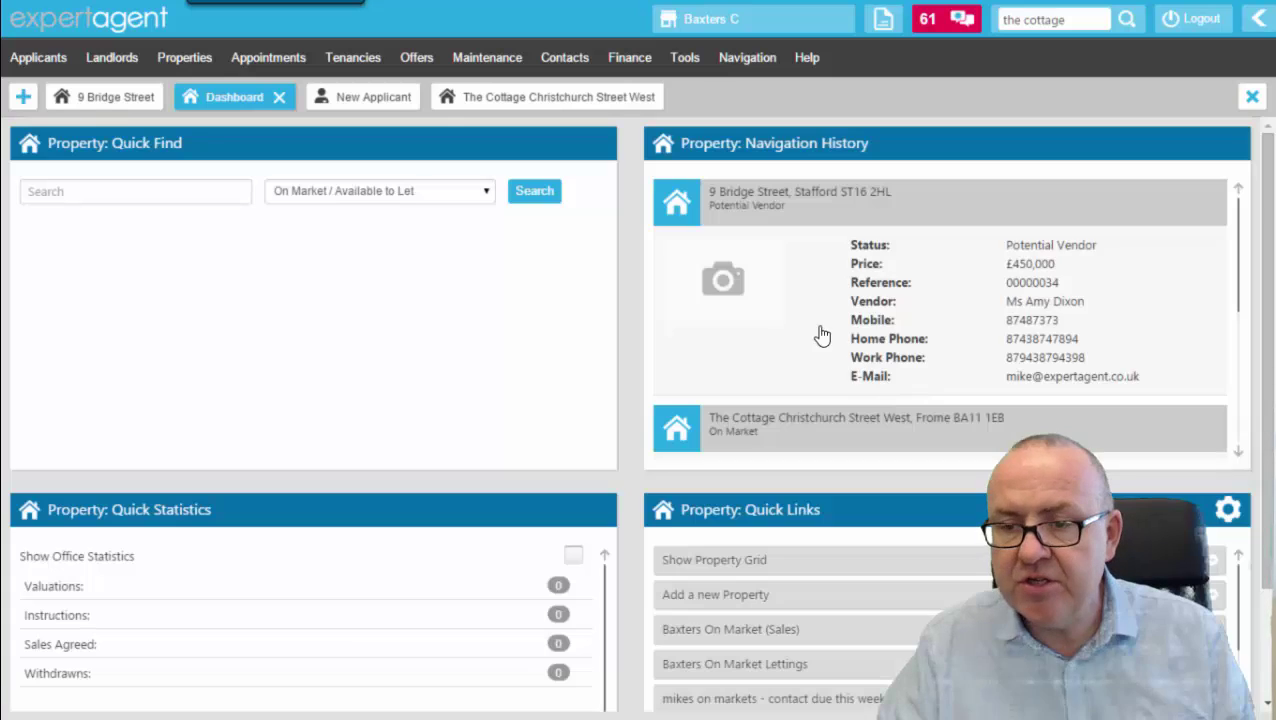
{"action": "scroll", "coordinate": [786, 645], "scroll_direction": "down", "scroll_amount": 1}
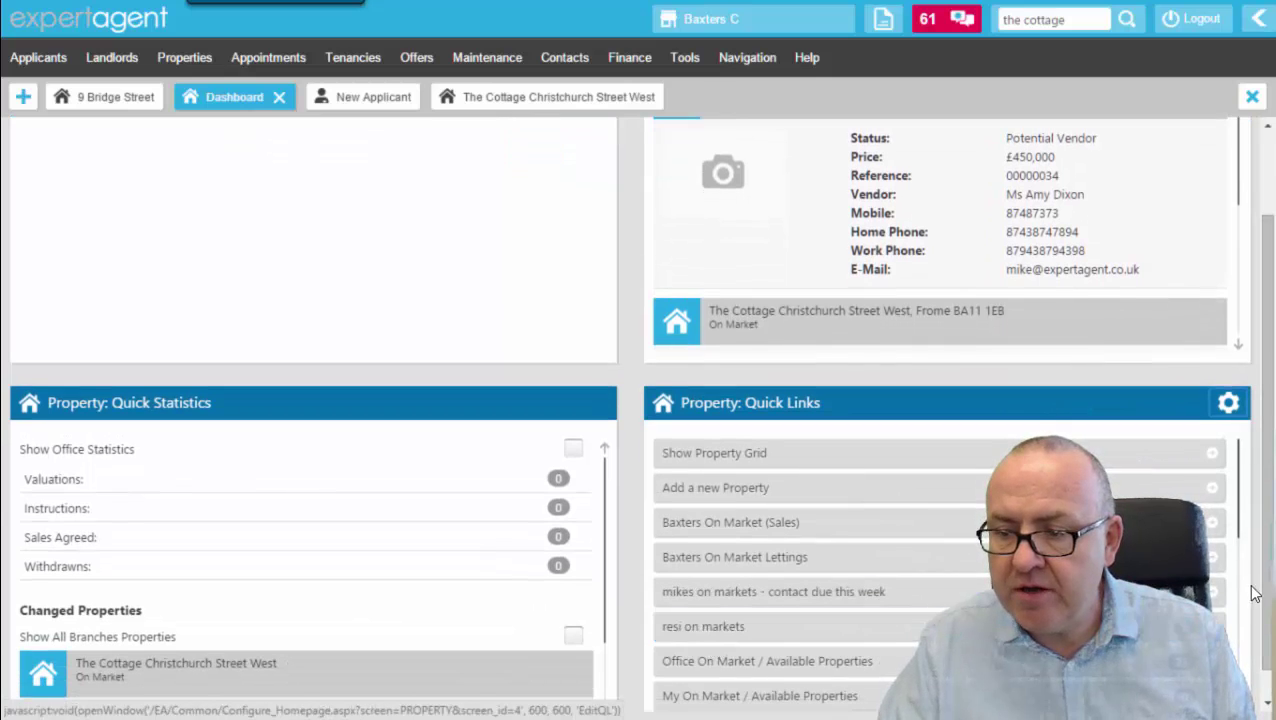
{"action": "scroll", "coordinate": [1270, 488], "scroll_direction": "up", "scroll_amount": 1}
{"action": "scroll", "coordinate": [1270, 488], "scroll_direction": "up", "scroll_amount": 1}
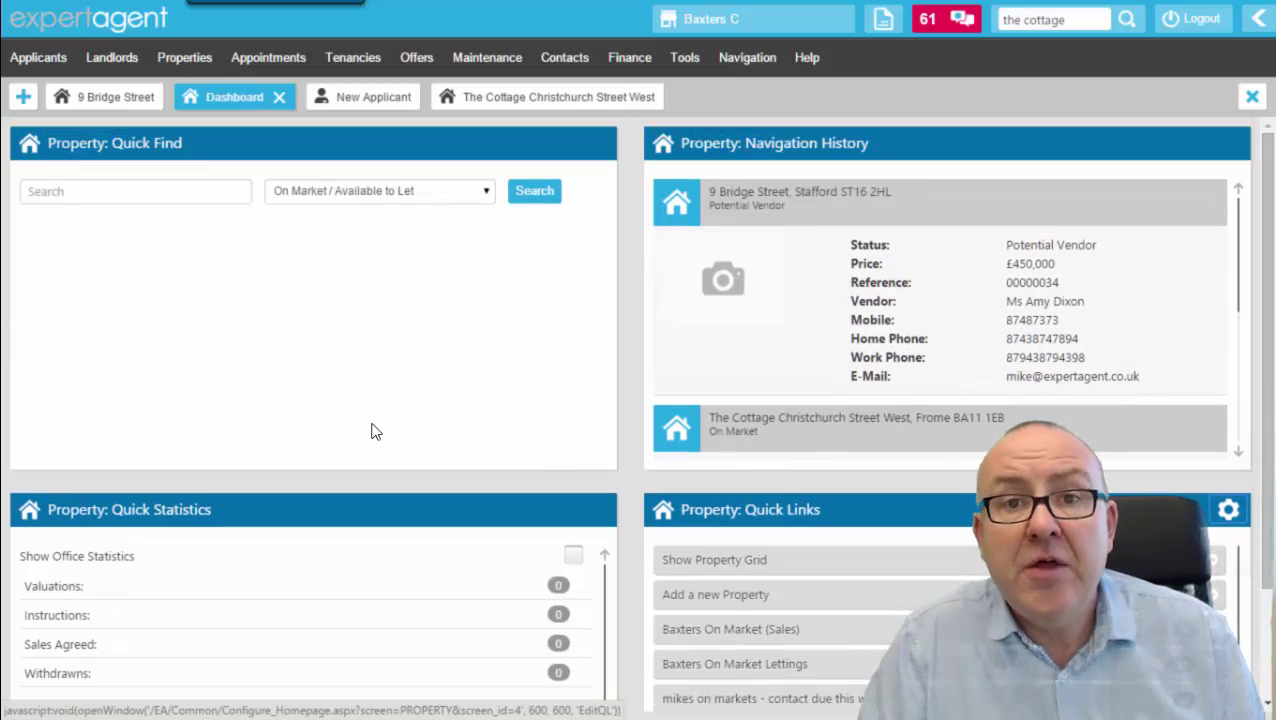
View and close Edit My Profile and the messages inbox, then launch Help > Learning Centre.
{"action": "left_click", "coordinate": [727, 27]}
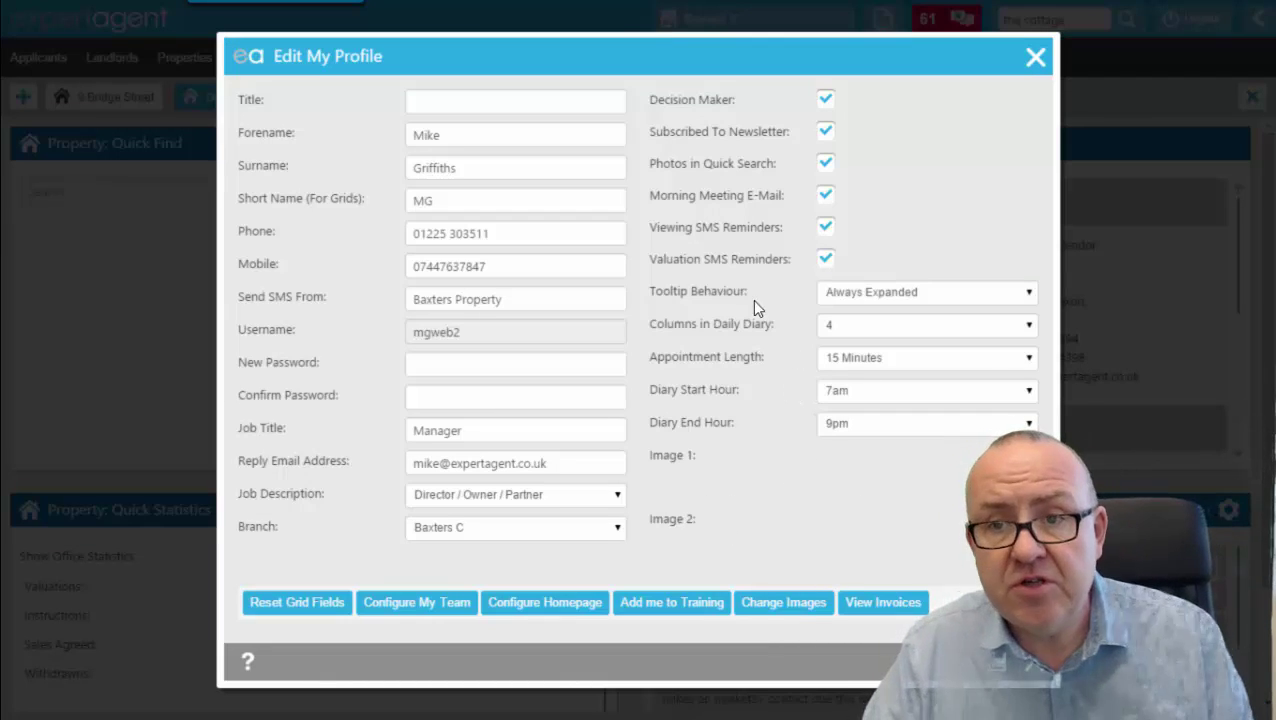
{"action": "left_click", "coordinate": [1035, 60]}
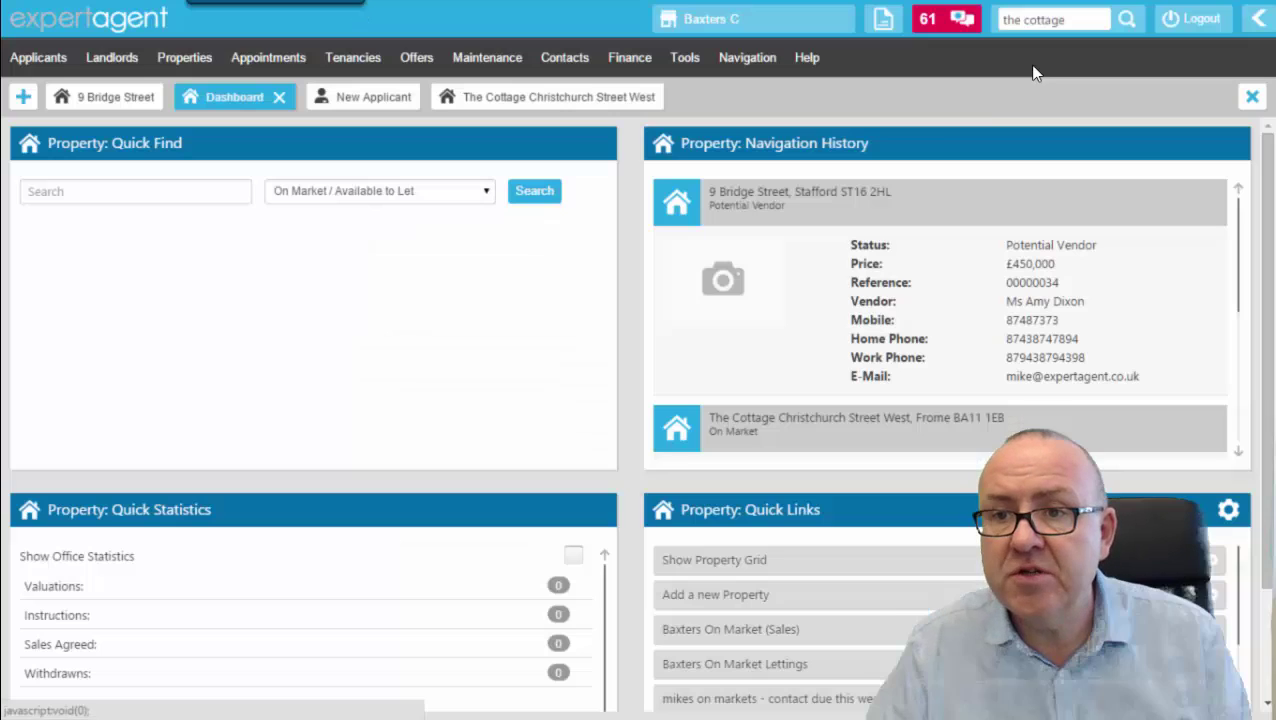
{"action": "left_click", "coordinate": [949, 26]}
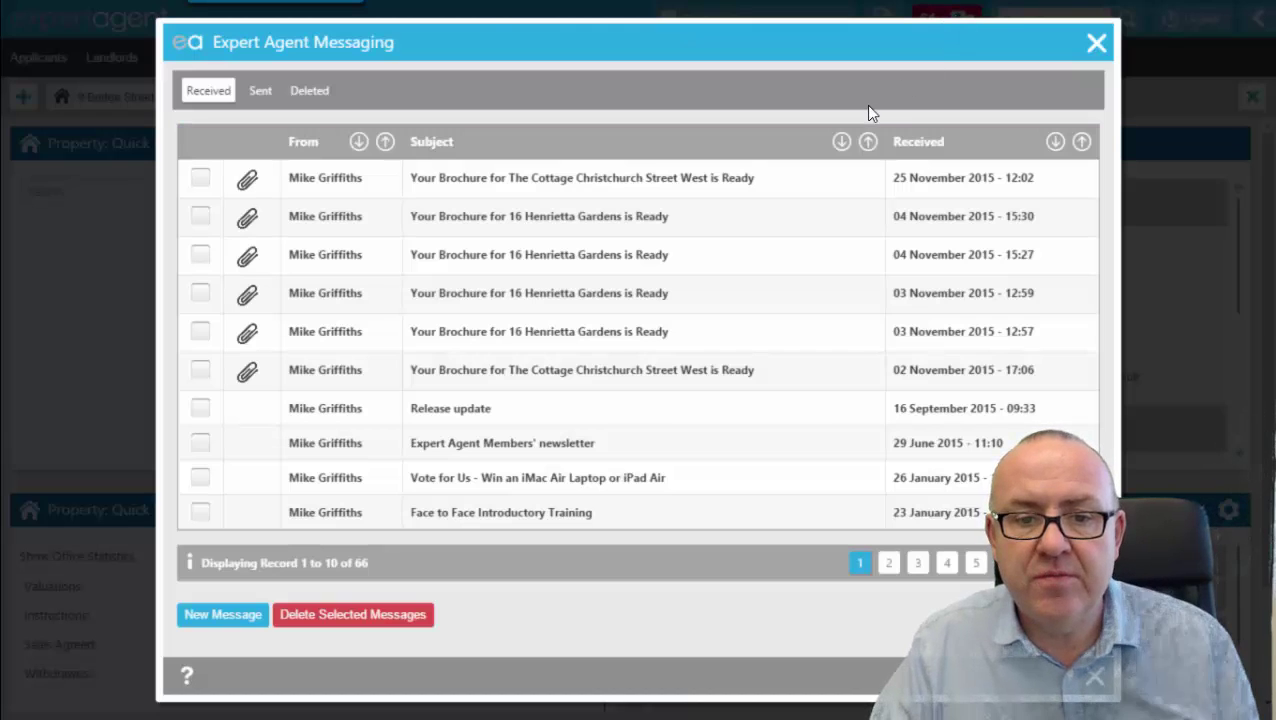
{"action": "left_click", "coordinate": [1094, 45]}
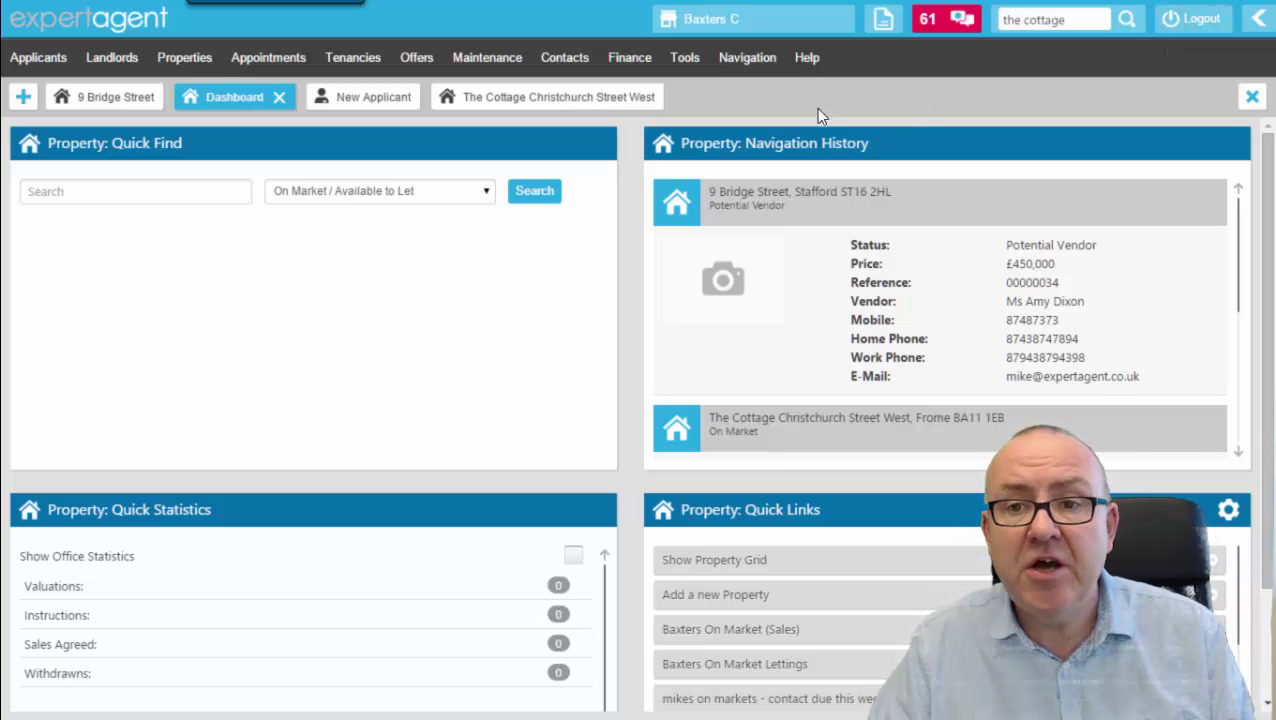
{"action": "left_click", "coordinate": [810, 62]}
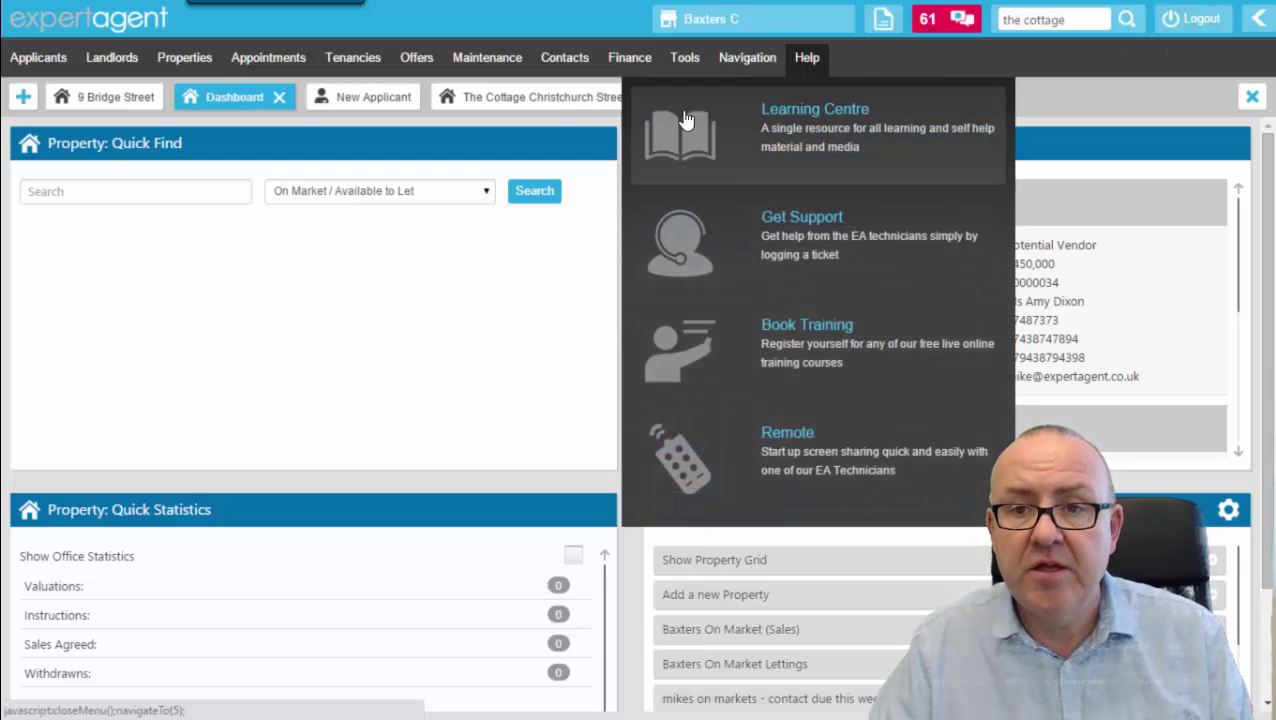
{"action": "left_click", "coordinate": [812, 137]}
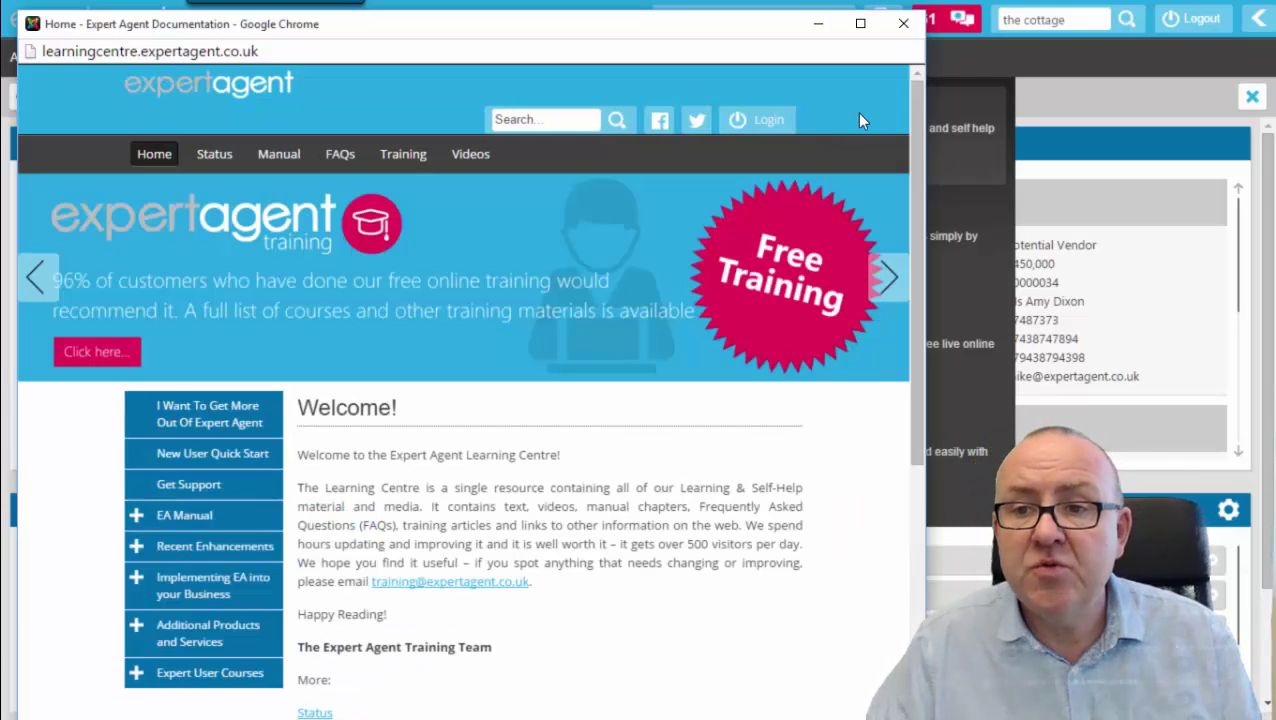
Scroll the Learning Centre welcome page, try its search box, then close the window.
{"action": "left_click_drag", "start_coordinate": [917, 138], "coordinate": [929, 93]}
{"action": "left_click", "coordinate": [568, 120]}
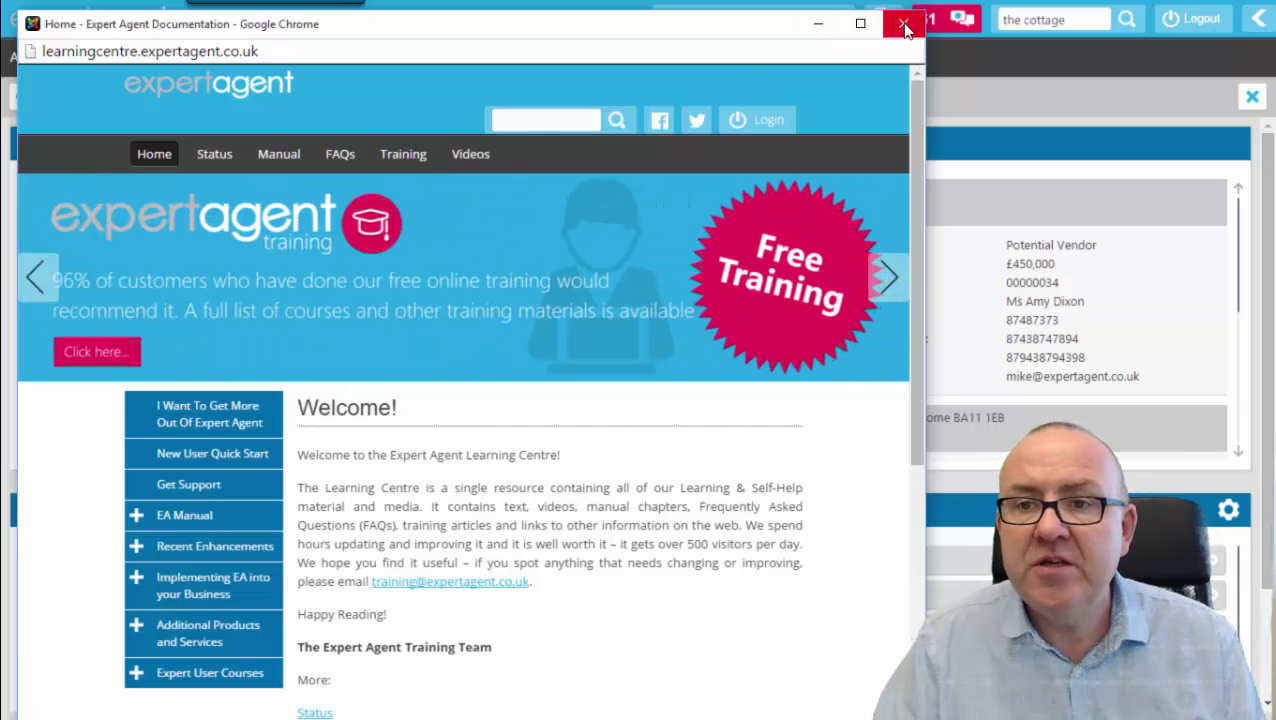
{"action": "left_click", "coordinate": [904, 26]}
Close the remaining Learning Centre window and log out to the Member Login page.
{"action": "left_click", "coordinate": [806, 58]}
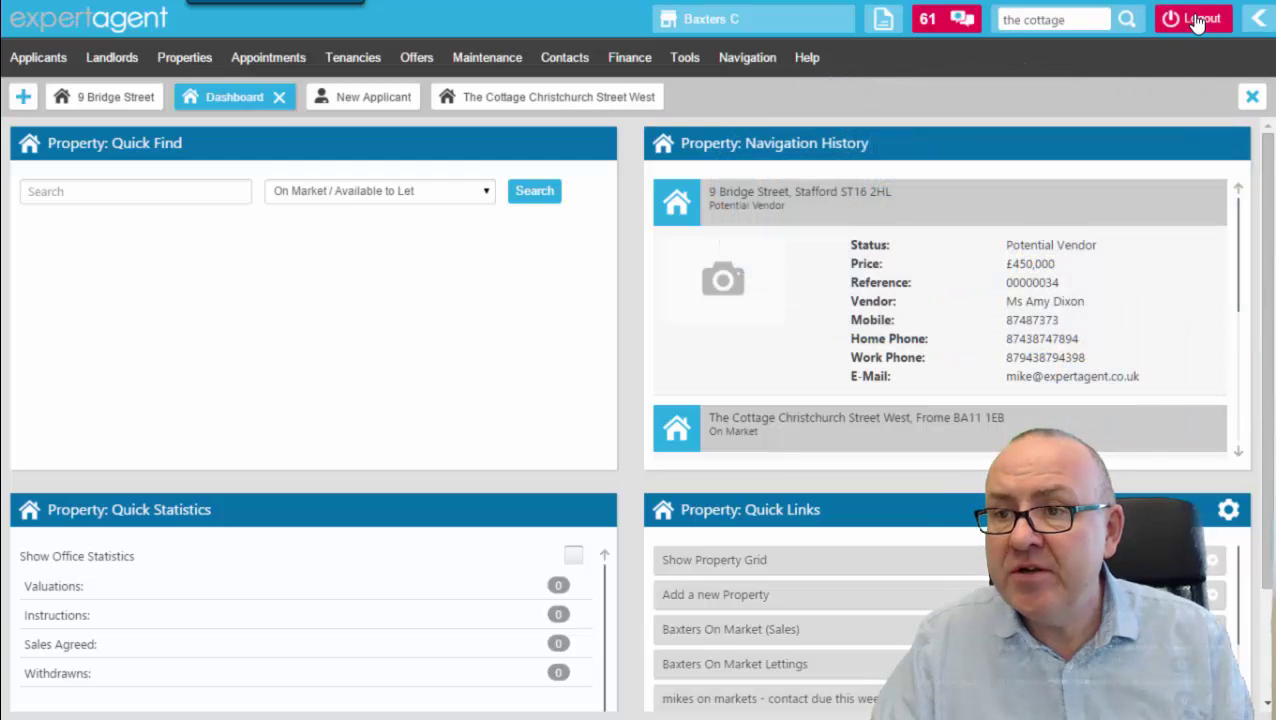
{"action": "left_click", "coordinate": [1195, 18]}
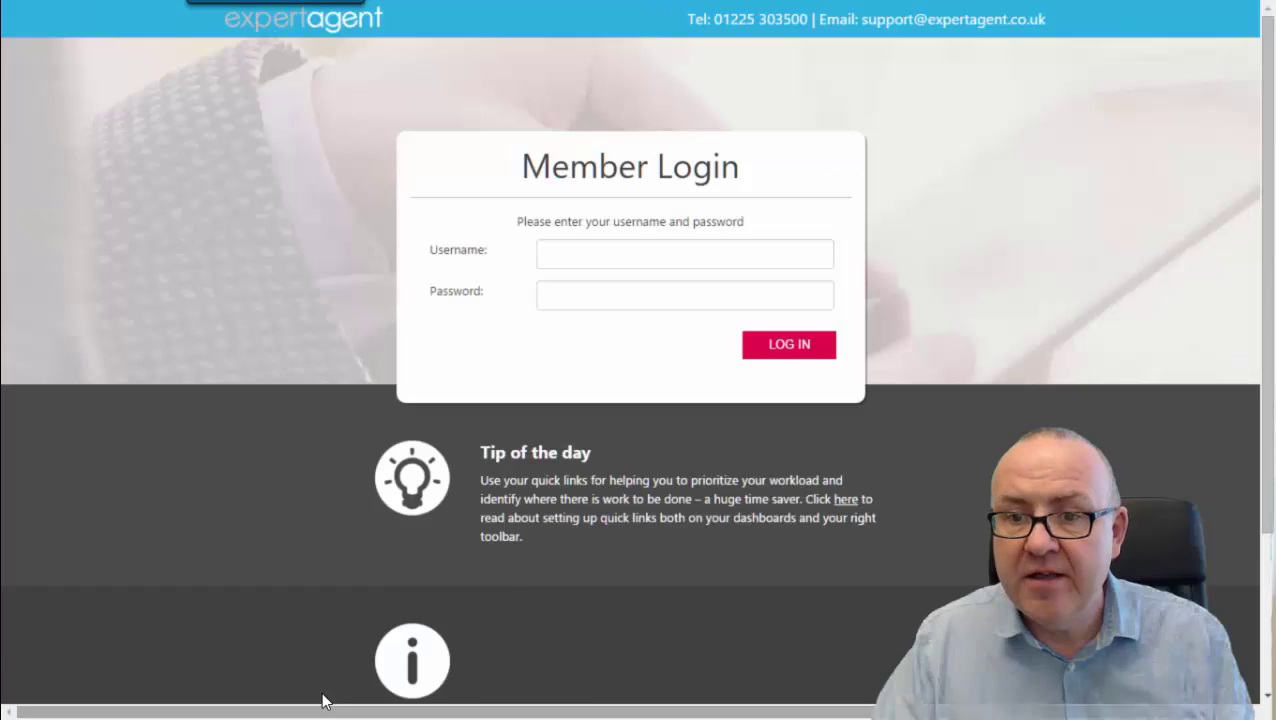